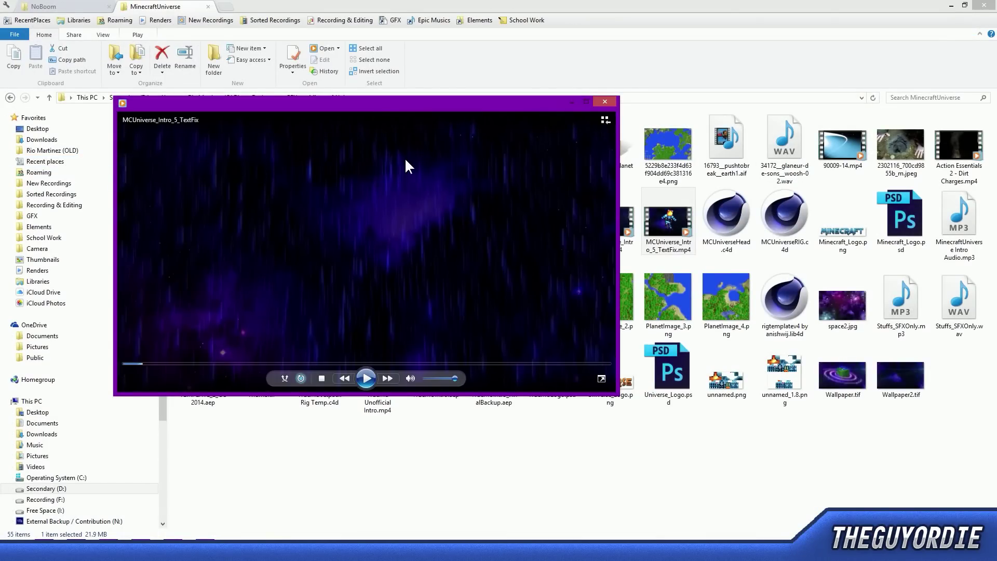
- Move the Windows Media Player window playing MCUniverse_Intro_5_TextFix over the project file icons
drag(431, 103, 488, 117)
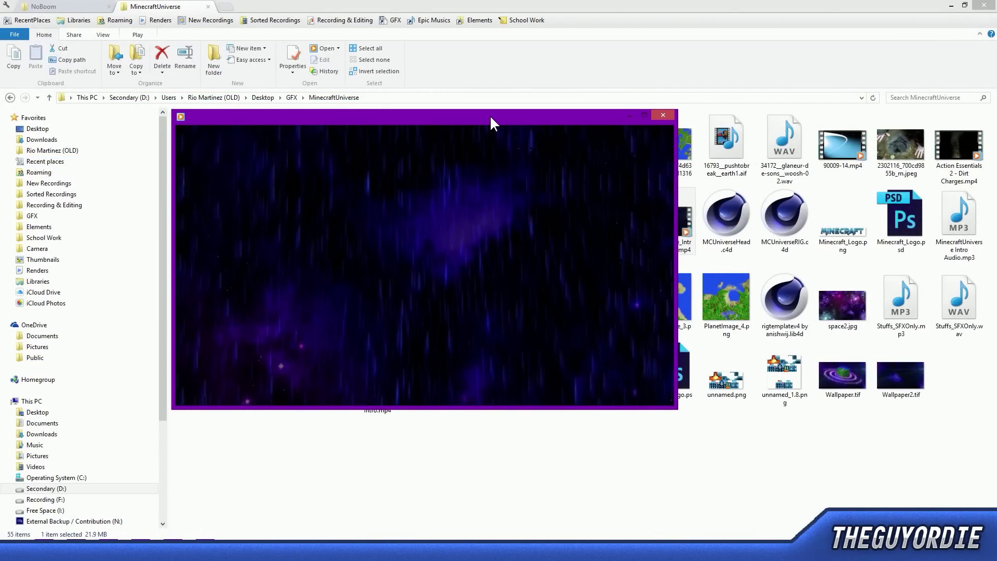
- Play the MCUniverse intro full screen through the jetpack astronaut scene to the end
double_click(461, 182)
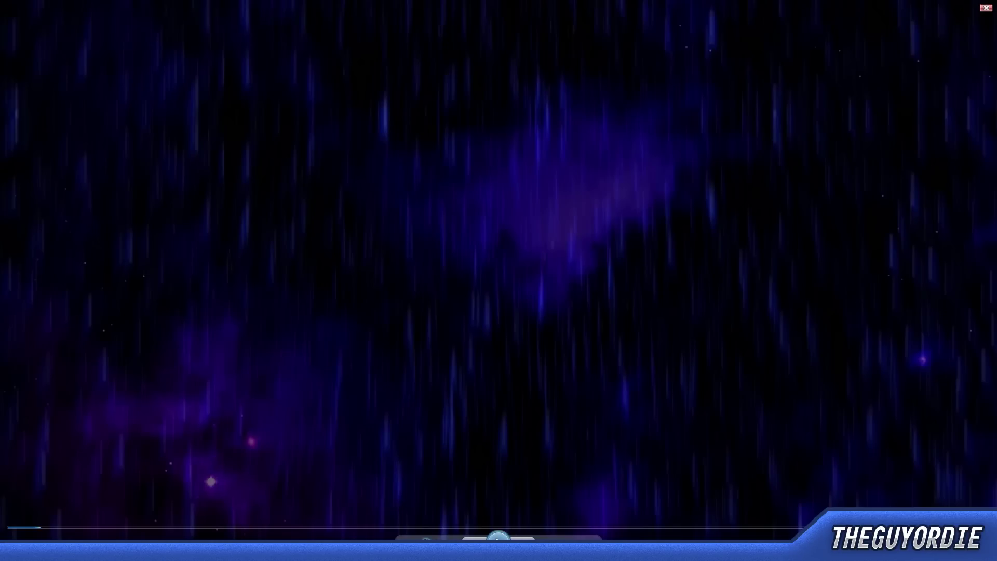
click(499, 539)
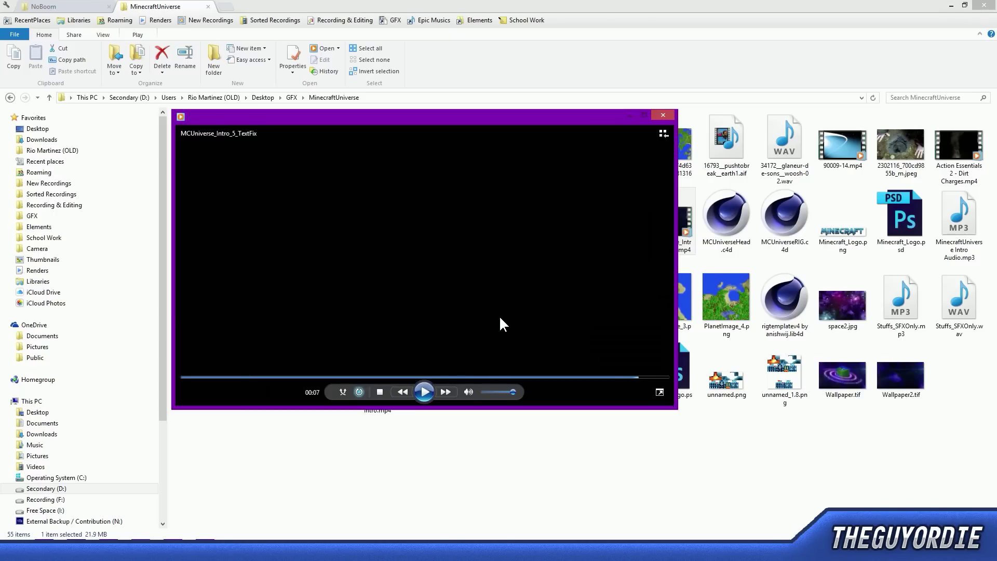
- Close the MCUniverse player, then preview NoBoomIntro_Revised.mp4 full screen near its end and close it
click(664, 115)
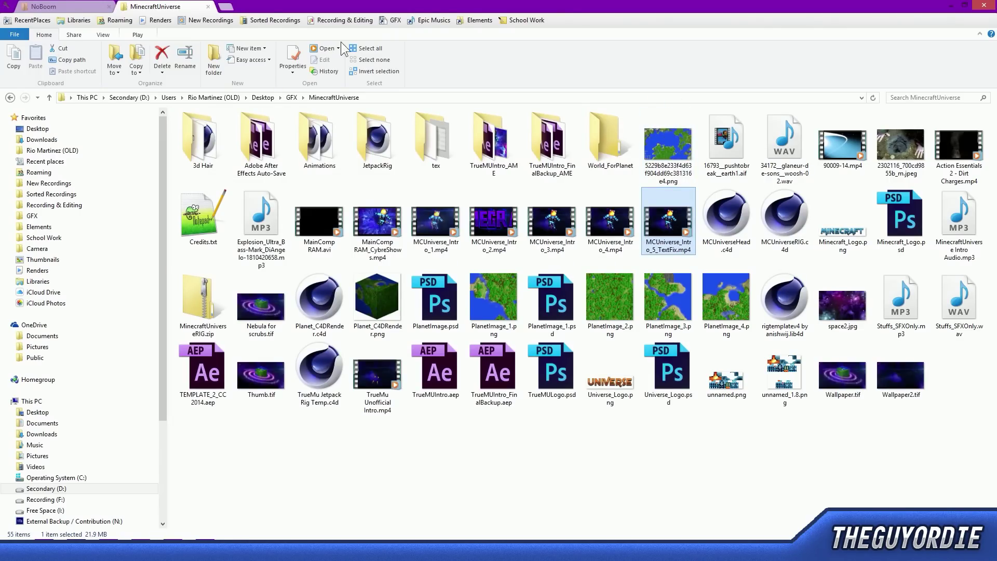
click(67, 6)
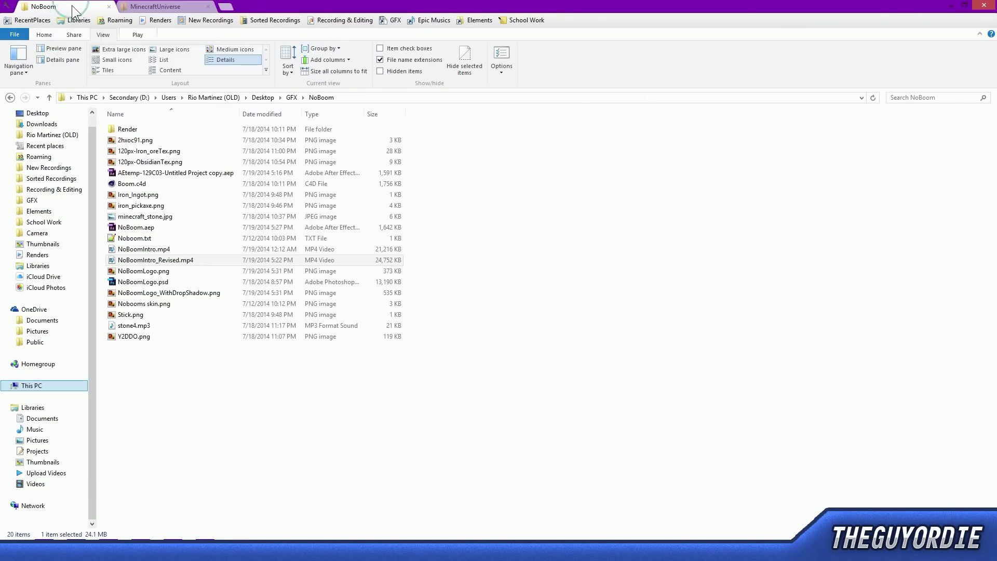
double_click(154, 261)
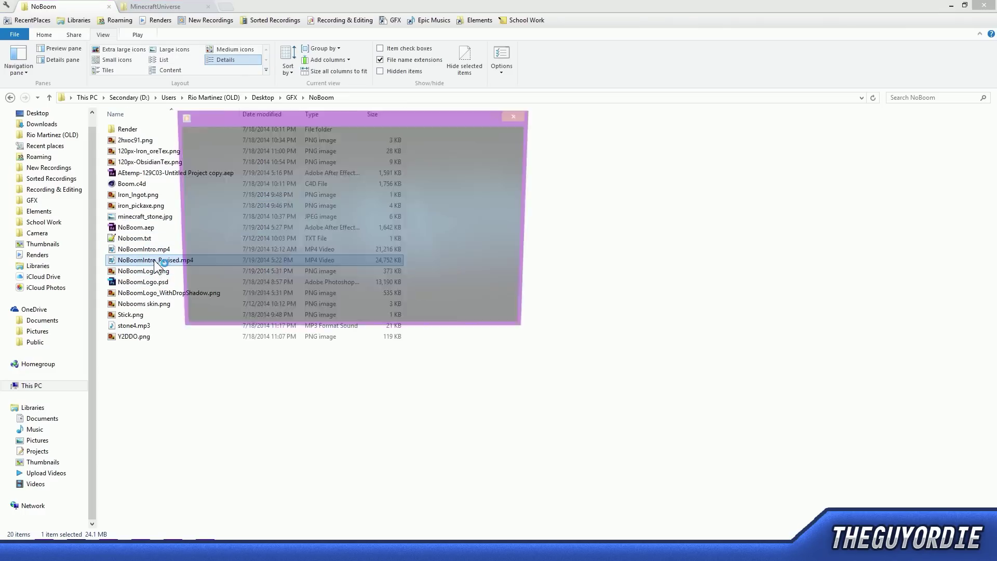
double_click(369, 291)
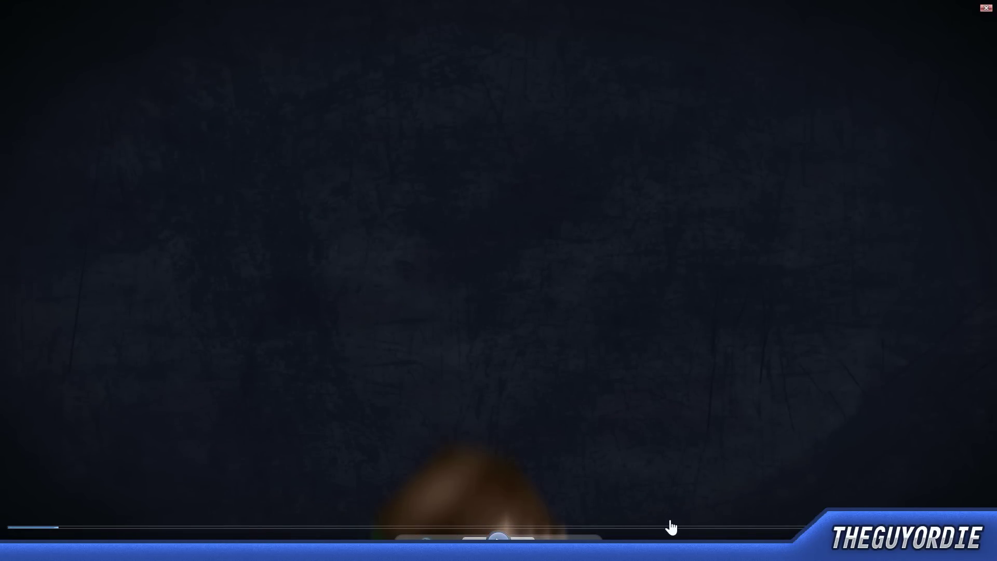
click(632, 528)
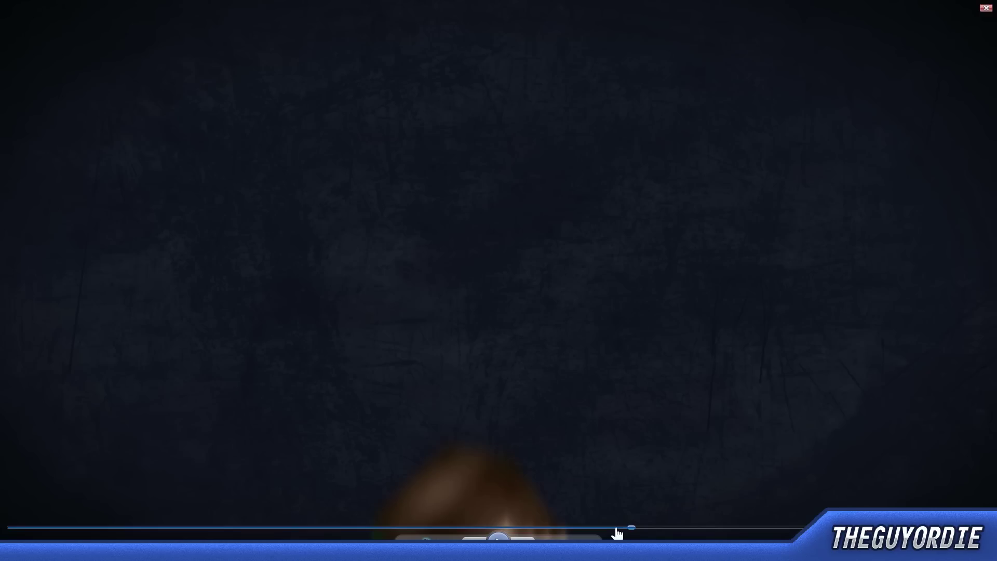
click(577, 528)
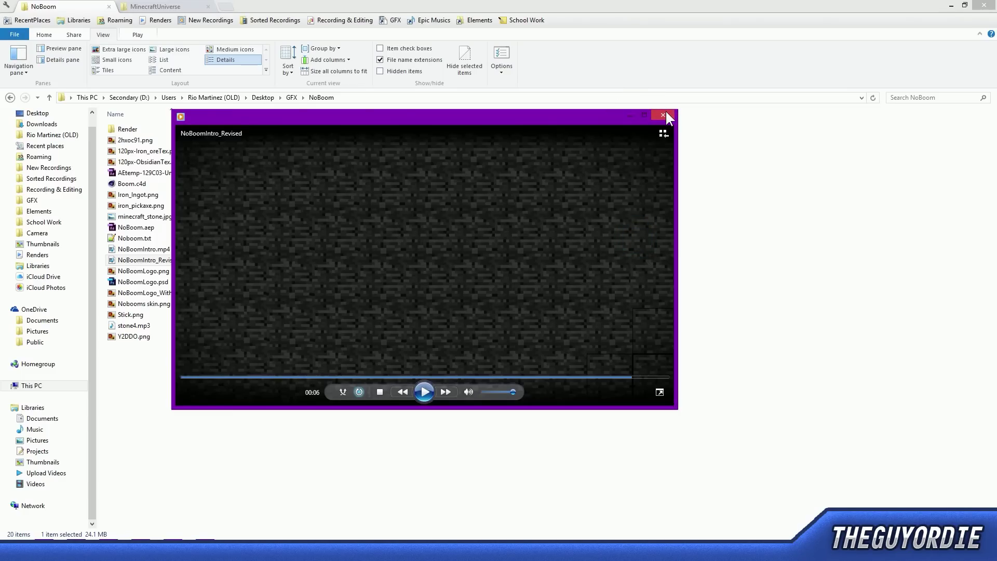
click(663, 114)
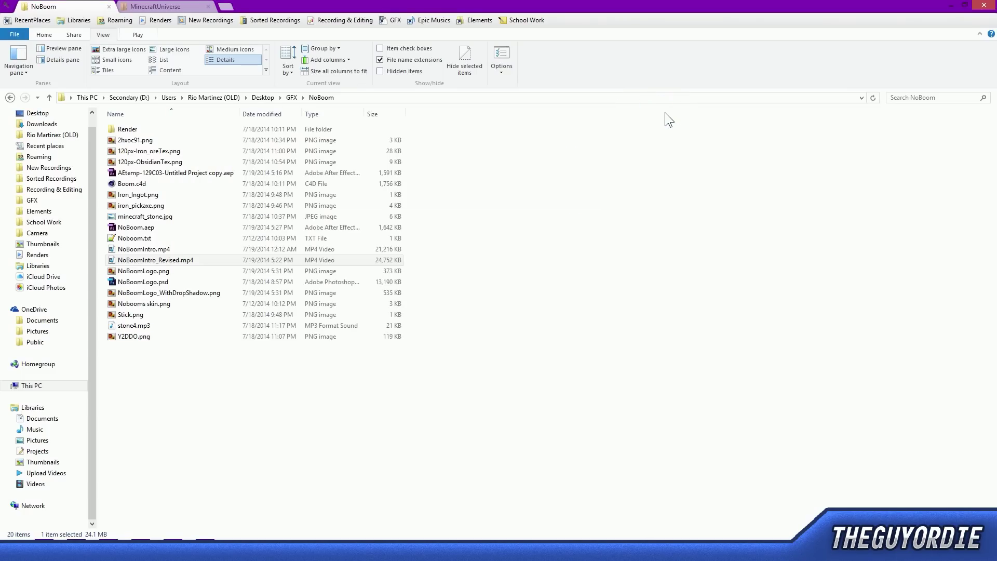
- Switch to the Shockwave Demo project and scrub MainComp from frame 8 to 10 to review the logo
click(638, 258)
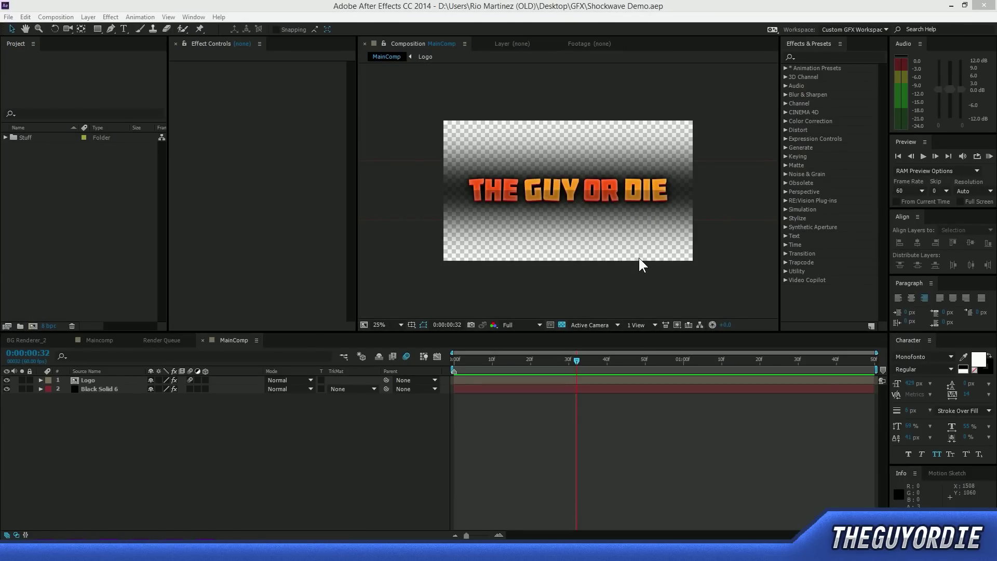
click(496, 2)
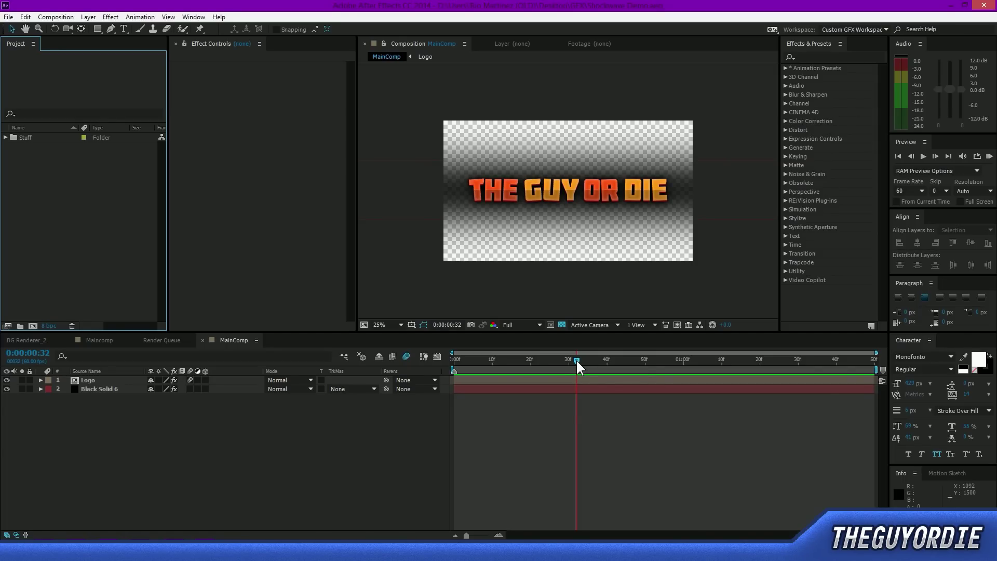
drag(575, 359, 479, 407)
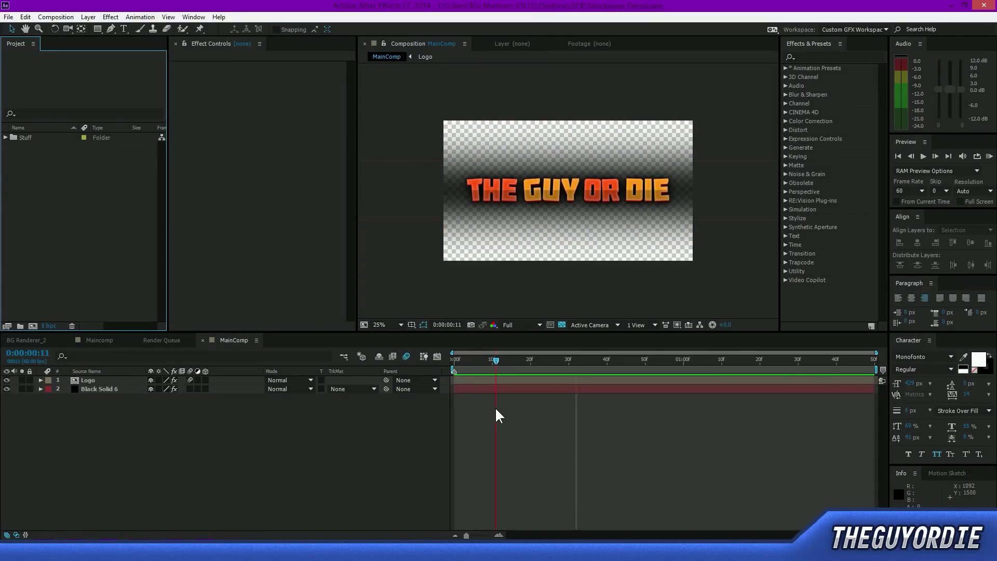
drag(496, 409, 768, 416)
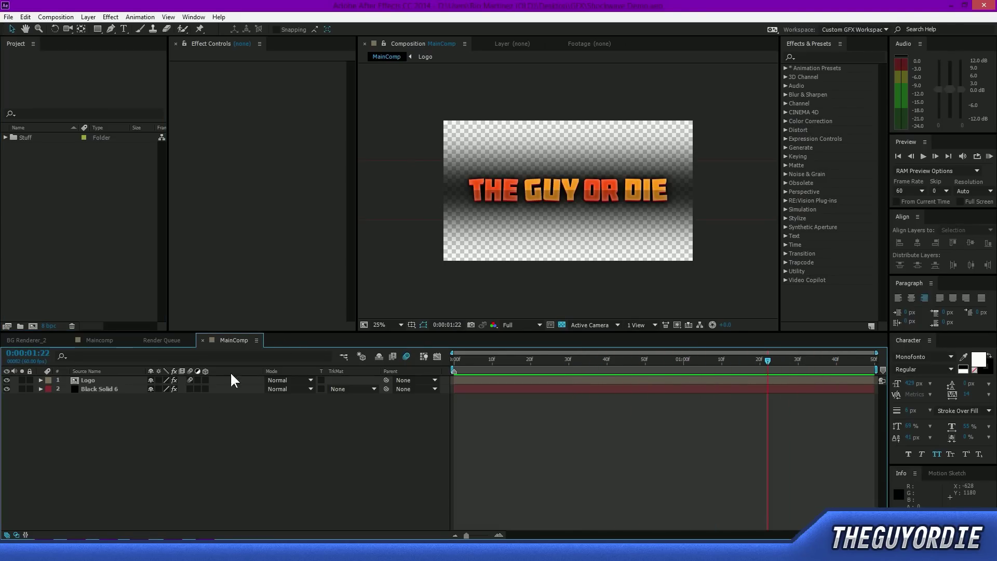
- Show the Logo layer's three Scale keyframes, trying a scale change and undoing it
click(116, 379)
key(s)
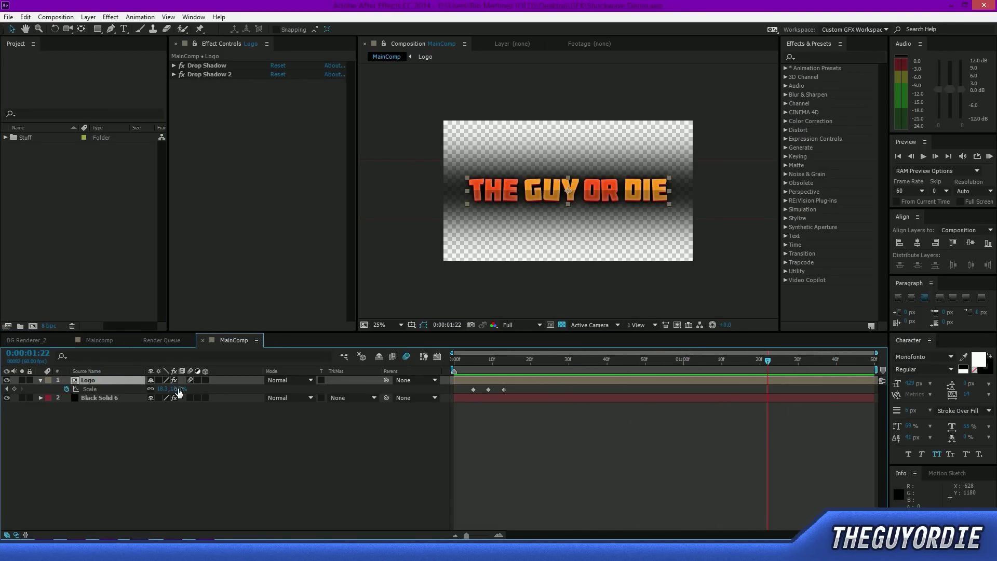
drag(179, 392, 185, 393)
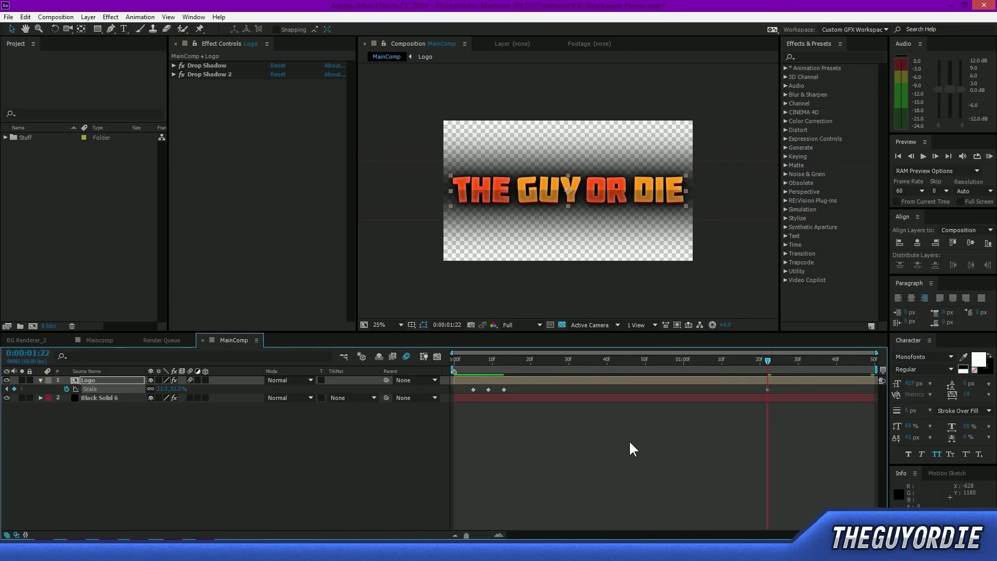
key(ctrl+z)
- Rewind MainComp to the start of the logo animation and drag the shockwave video toward the project
click(699, 441)
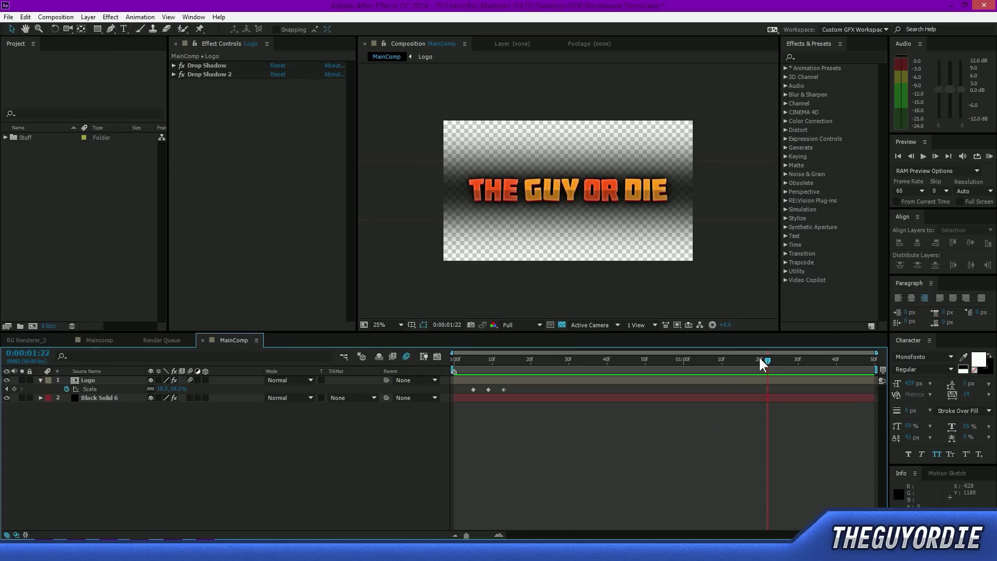
drag(764, 359, 576, 362)
drag(837, 385, 473, 372)
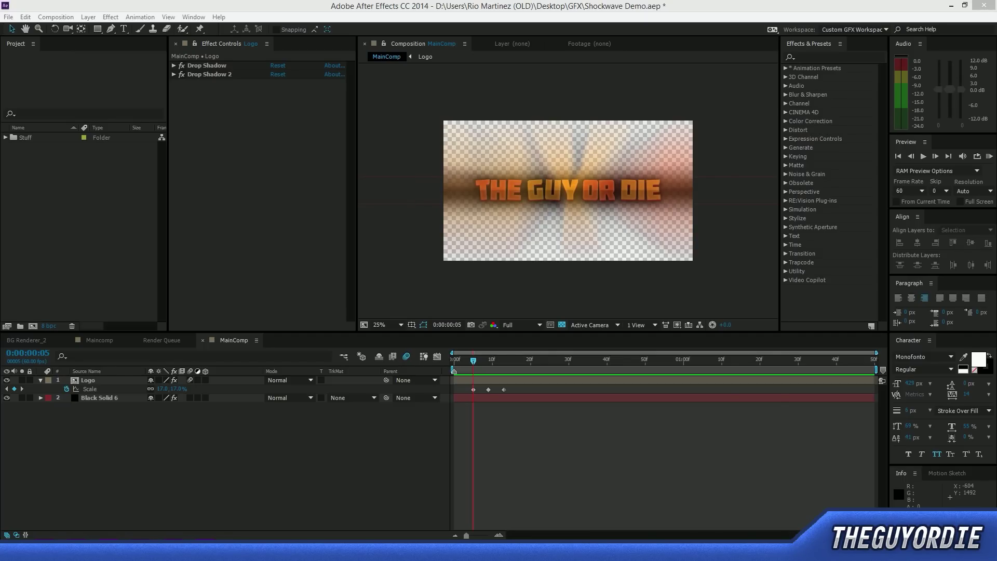
drag(1, 280, 98, 228)
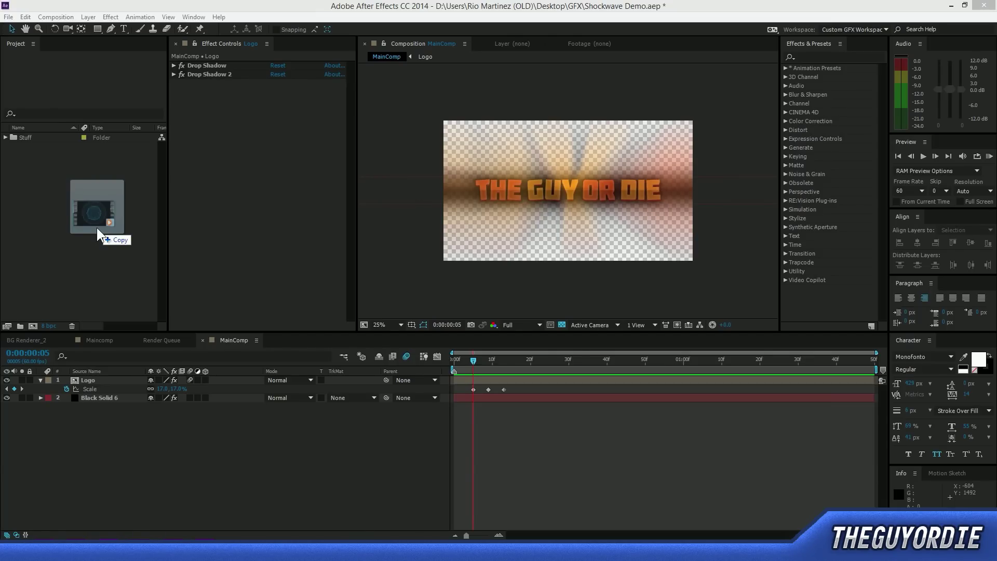
- Import Blue Shockwave.avi into the Project panel and build a new Blue Shockwave composition from it
drag(96, 228, 95, 226)
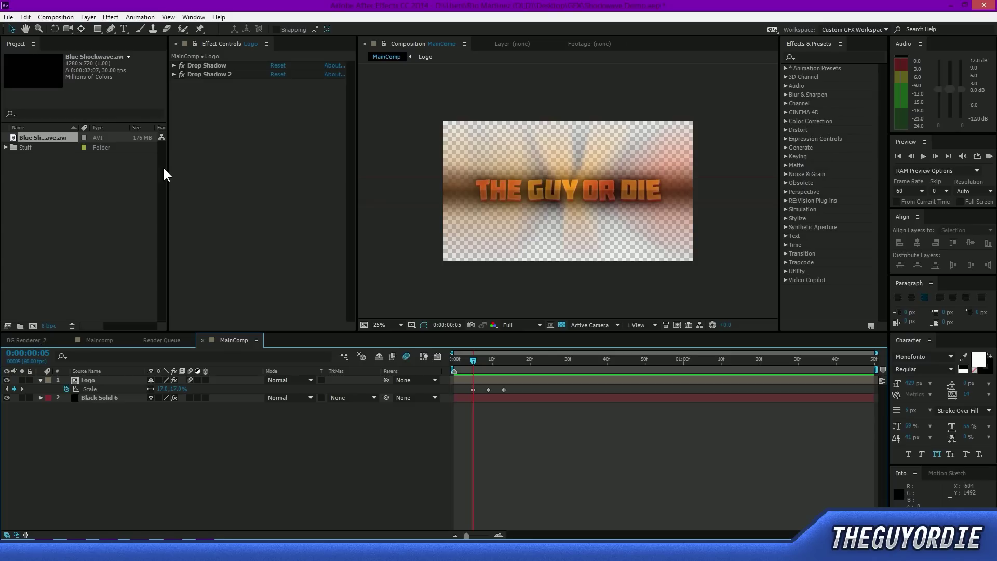
click(48, 171)
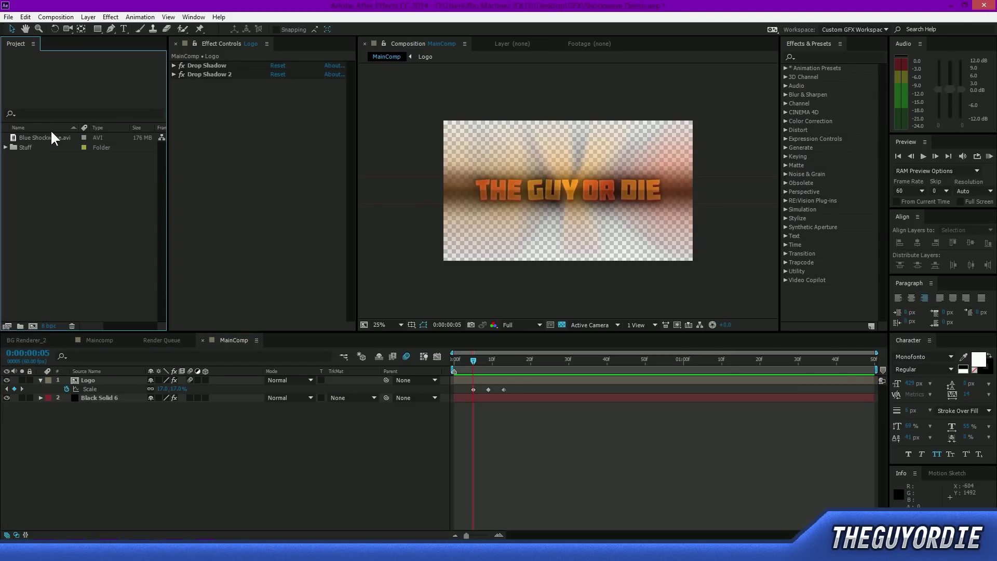
click(56, 138)
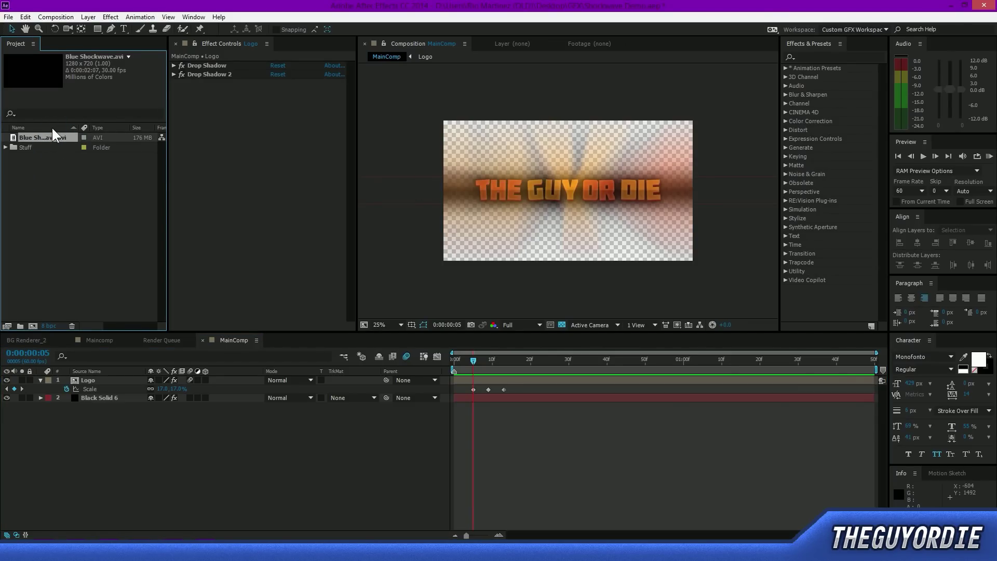
click(48, 148)
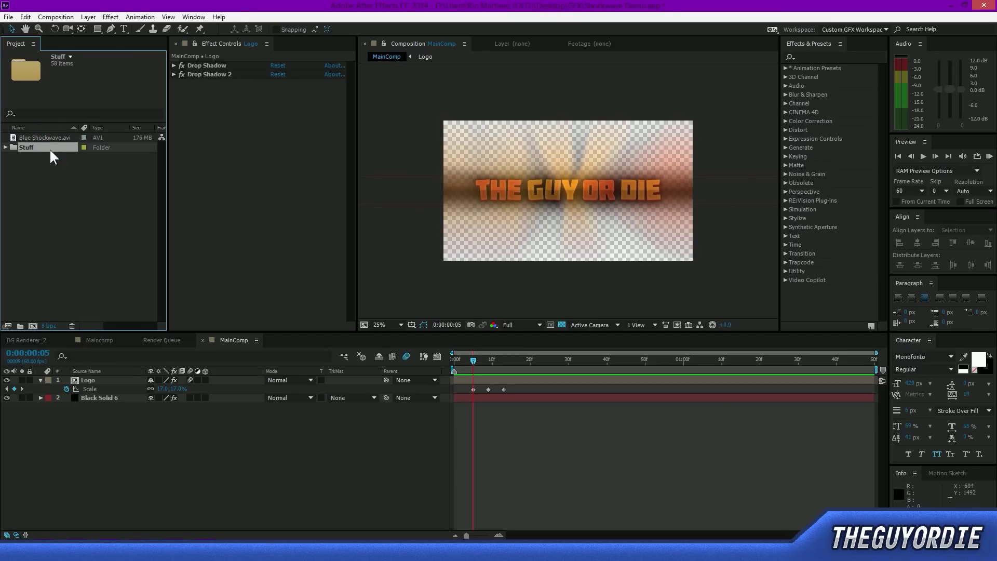
click(56, 182)
click(50, 138)
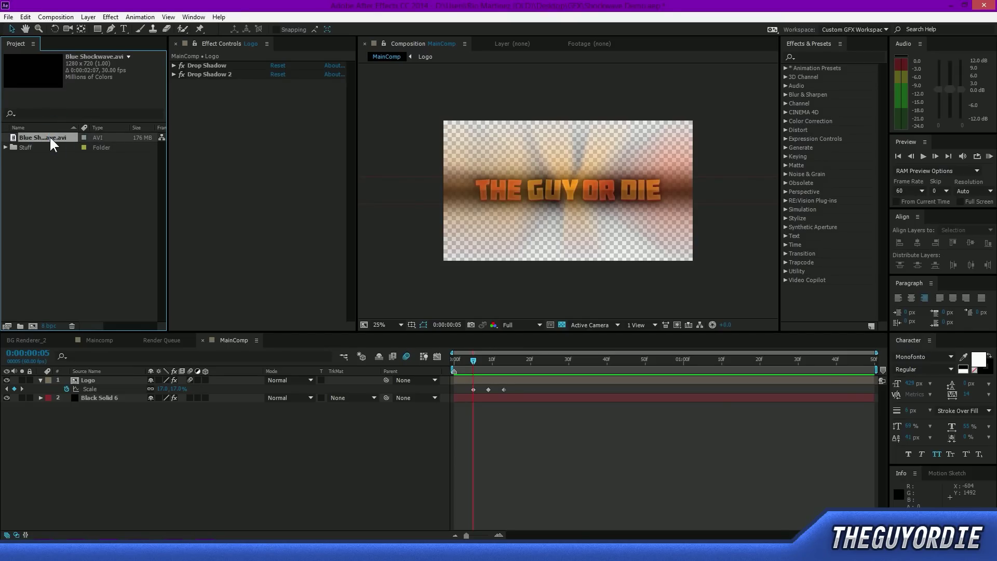
drag(42, 135, 34, 323)
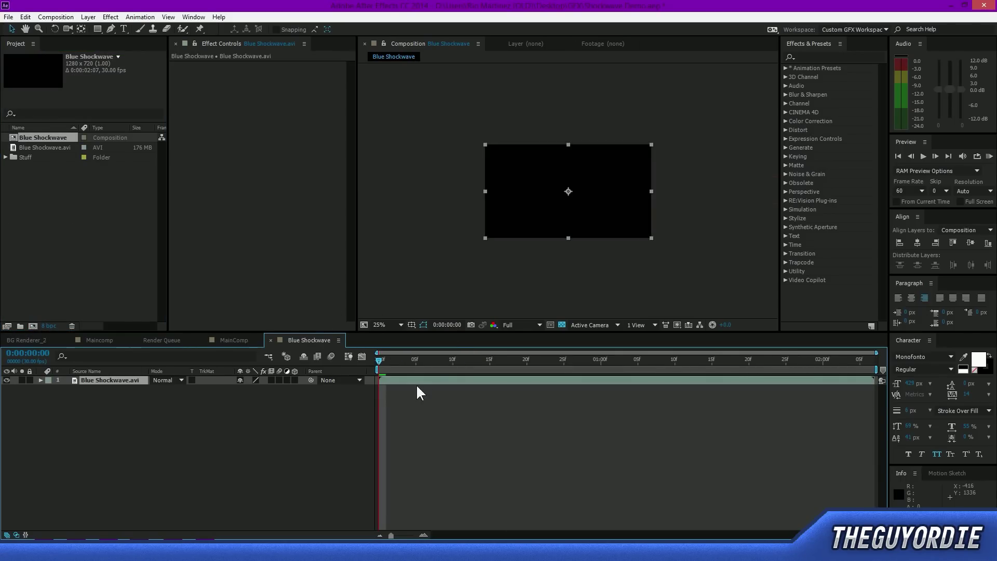
- Zoom the Blue Shockwave viewer to 50% and scrub to frame 14 to watch the rings expand
key(period)
key(period)
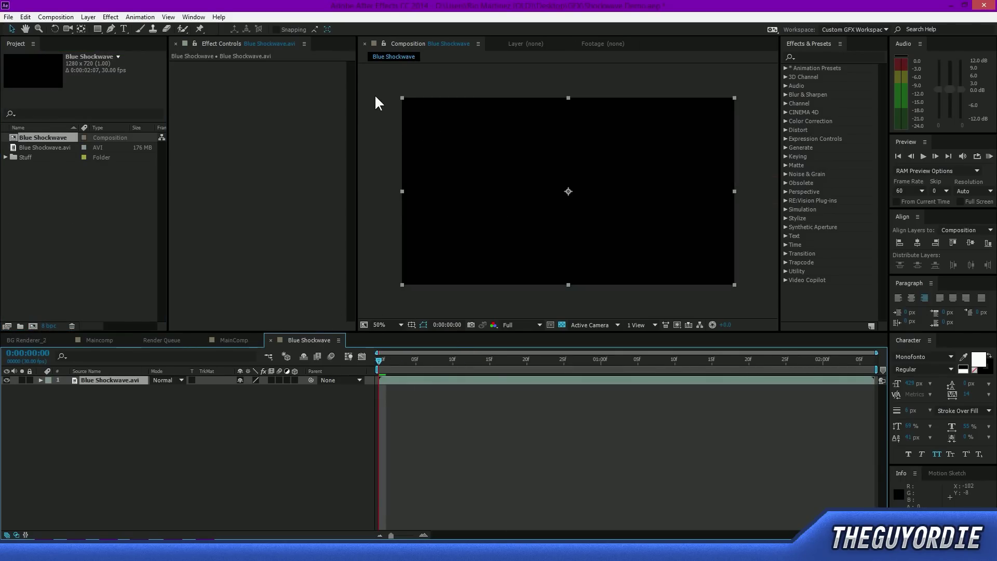
click(381, 83)
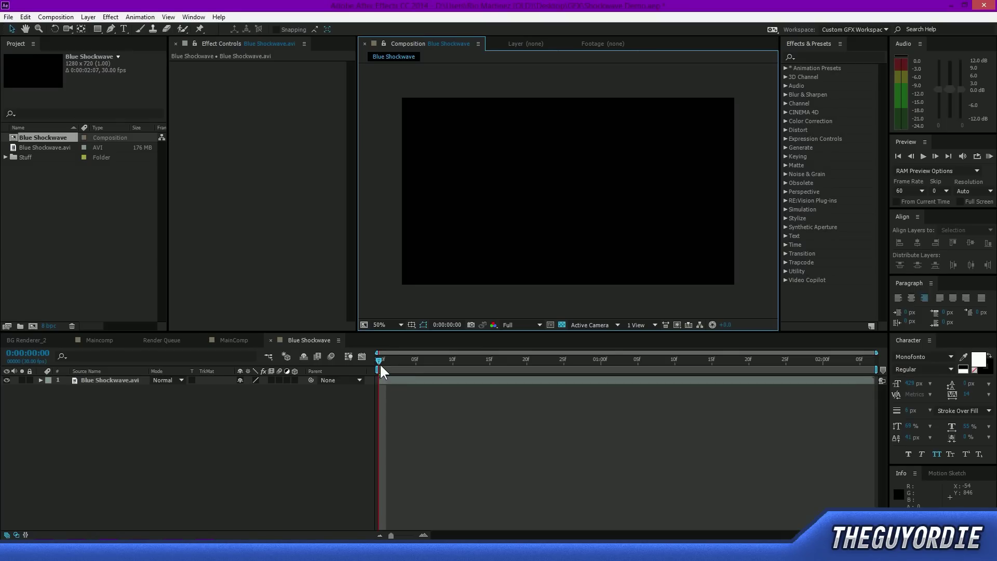
drag(386, 360, 483, 376)
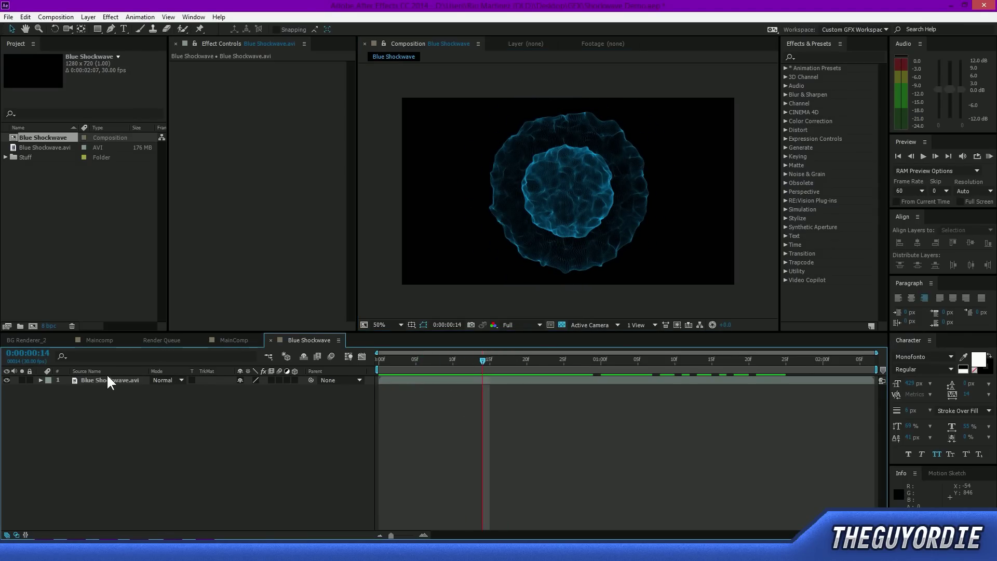
- Reopen the MainComp timeline and drag the Blue Shockwave composition in below the Logo layer
click(101, 340)
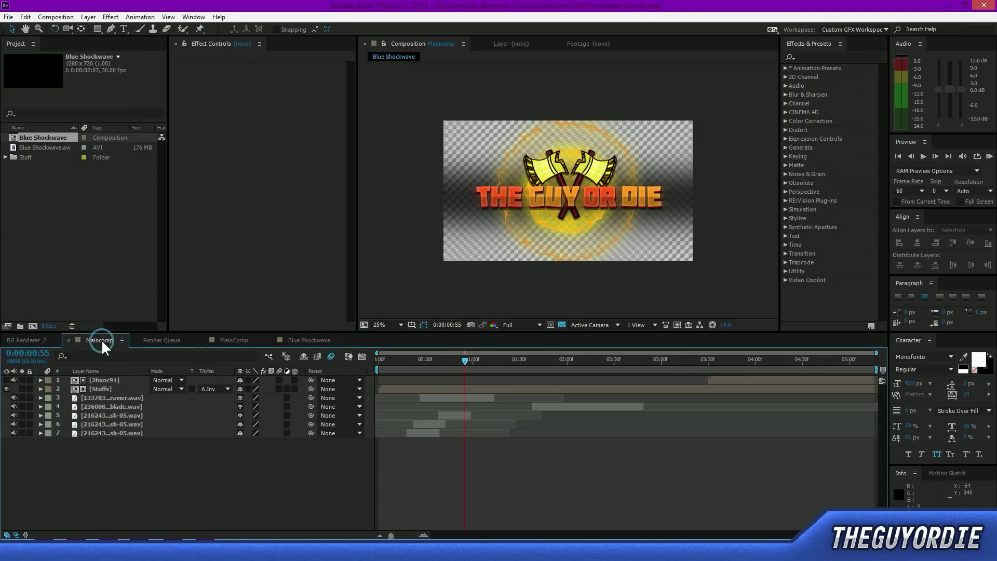
click(69, 340)
click(173, 342)
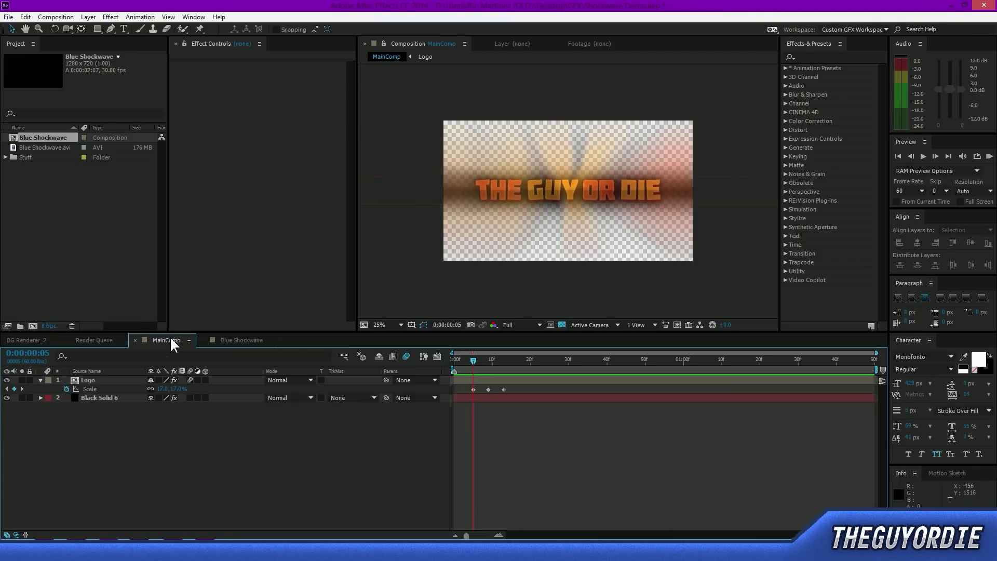
mouse_move(473, 365)
mouse_down()
mouse_move(459, 366)
mouse_move(478, 369)
mouse_up()
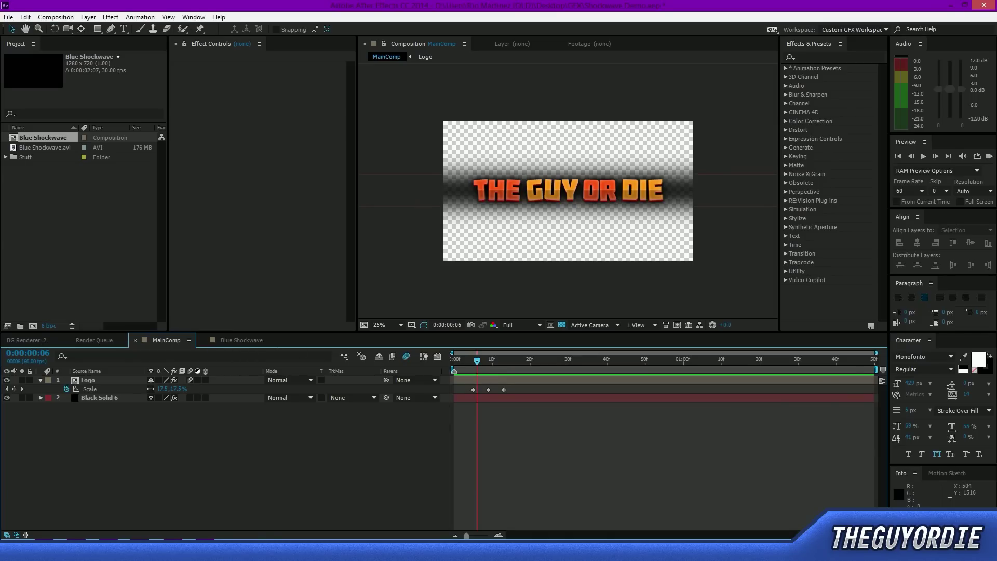
click(42, 139)
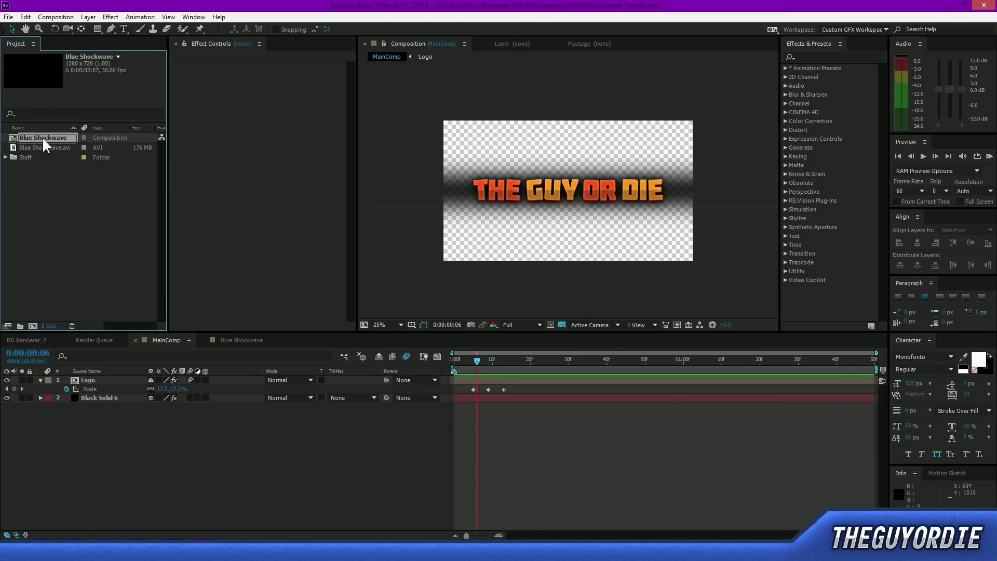
click(36, 147)
click(25, 137)
drag(14, 135, 94, 388)
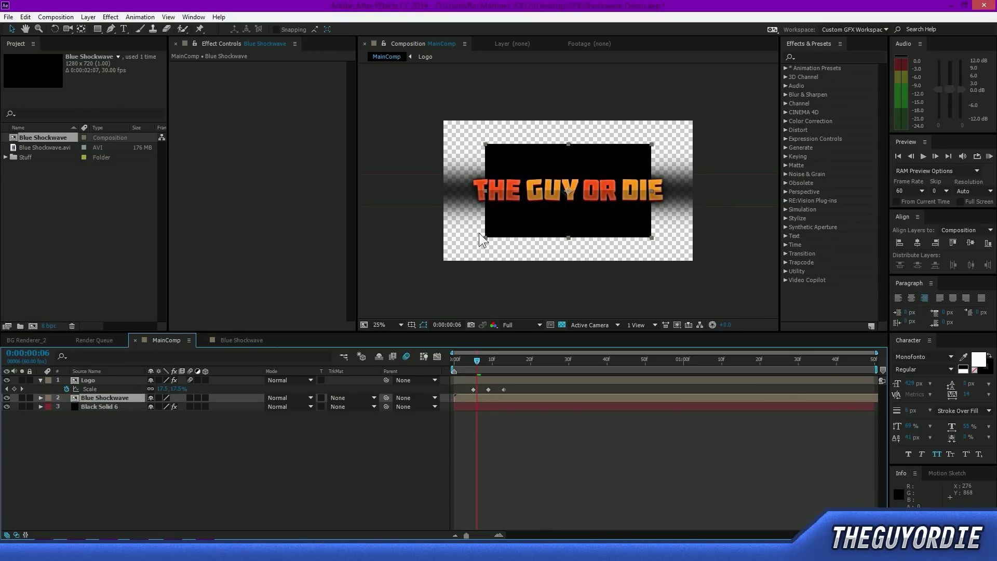
- Scale the Blue Shockwave layer up to fill MainComp and advance the preview to frame 11
drag(486, 238, 440, 261)
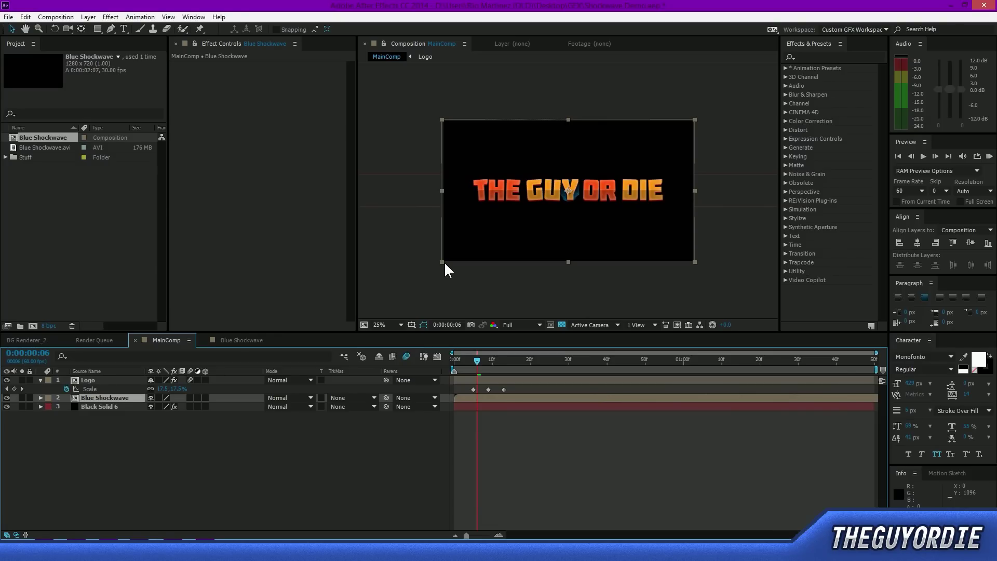
click(498, 451)
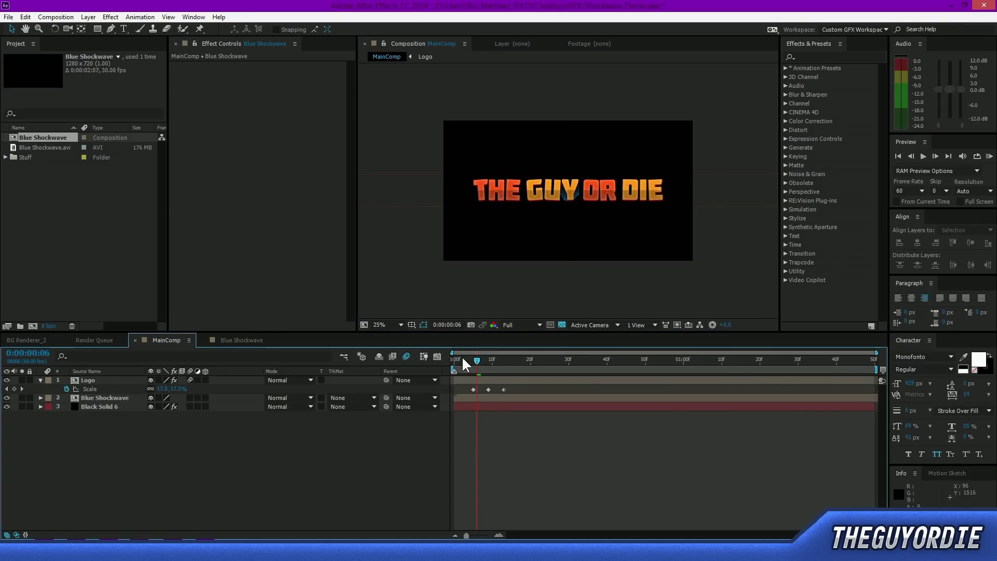
drag(472, 362, 643, 377)
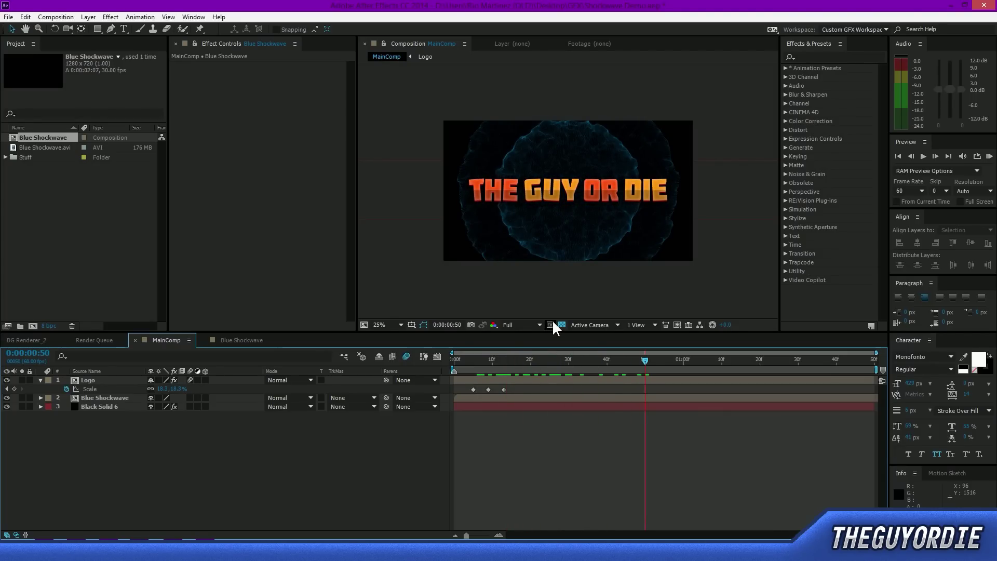
- Toggle the Blue Shockwave layer's visibility to compare, leaving the shockwave visible behind the logo
click(8, 398)
click(7, 398)
click(7, 398)
click(8, 398)
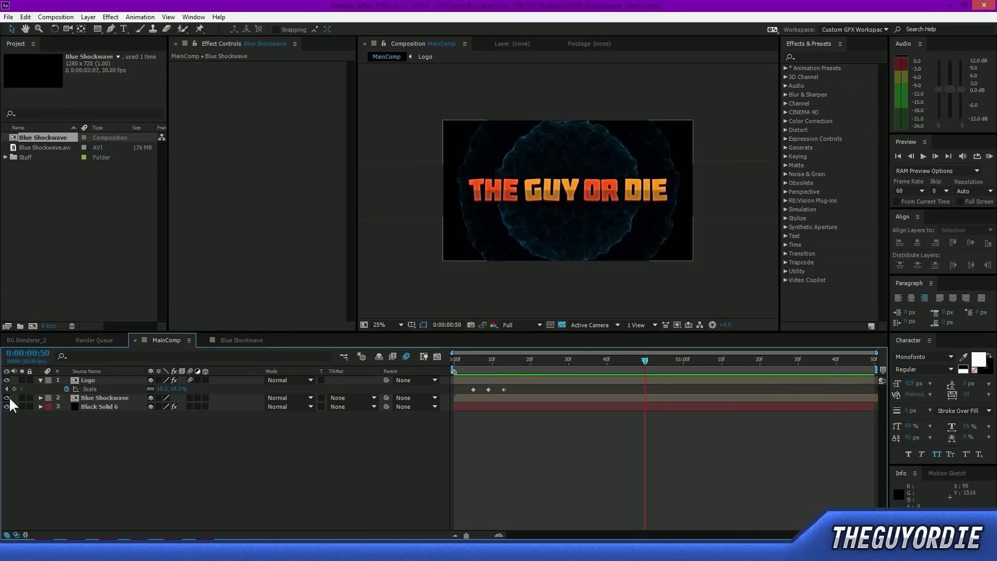
click(8, 397)
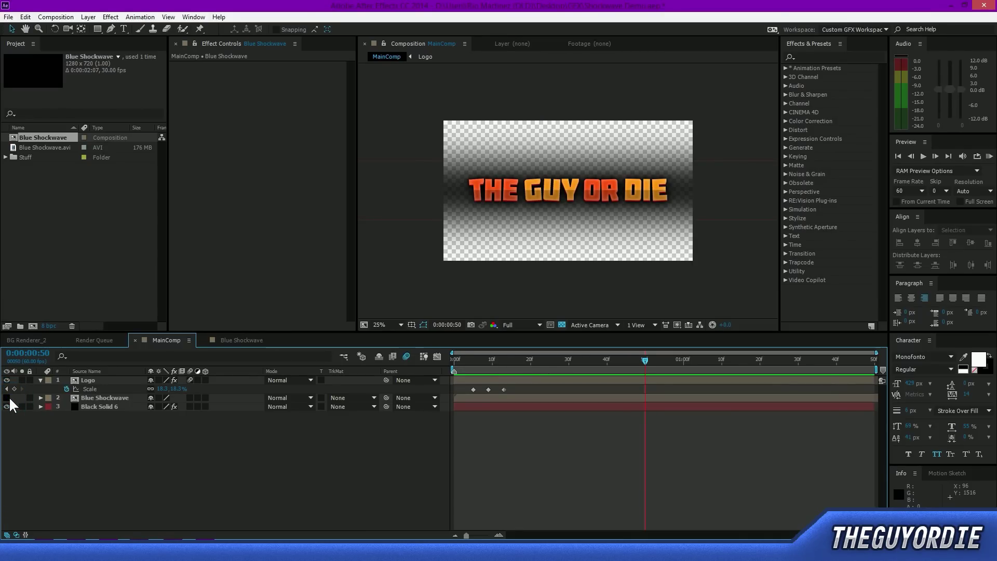
click(8, 398)
click(7, 397)
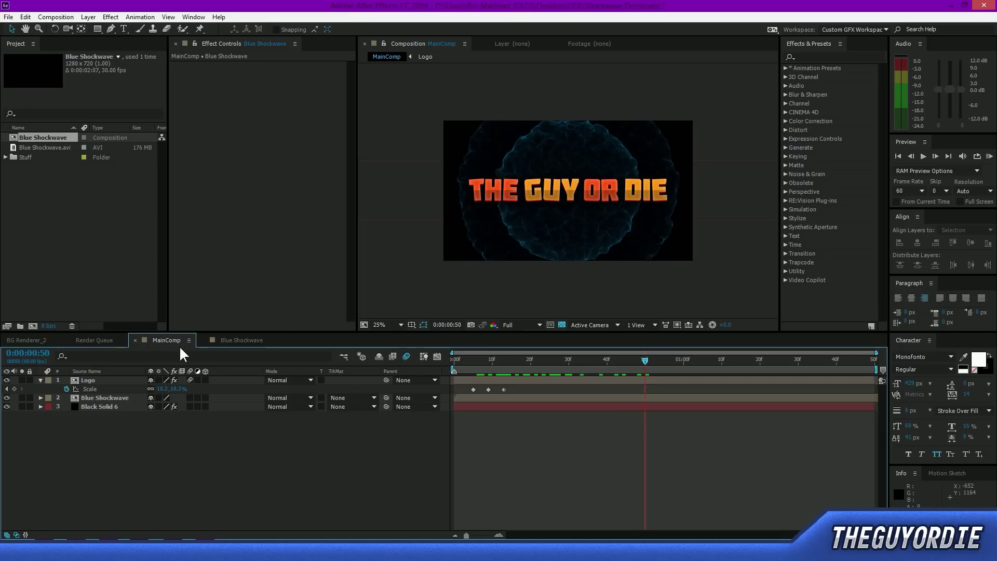
- Switch to the Blue Shockwave composition and toggle its footage layer's visibility on and off
click(227, 338)
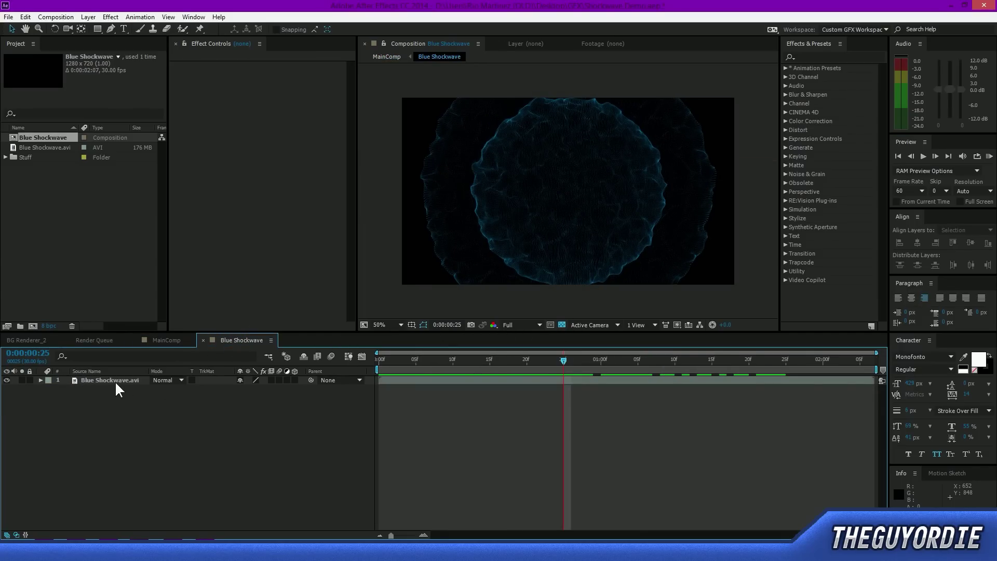
click(6, 381)
click(7, 381)
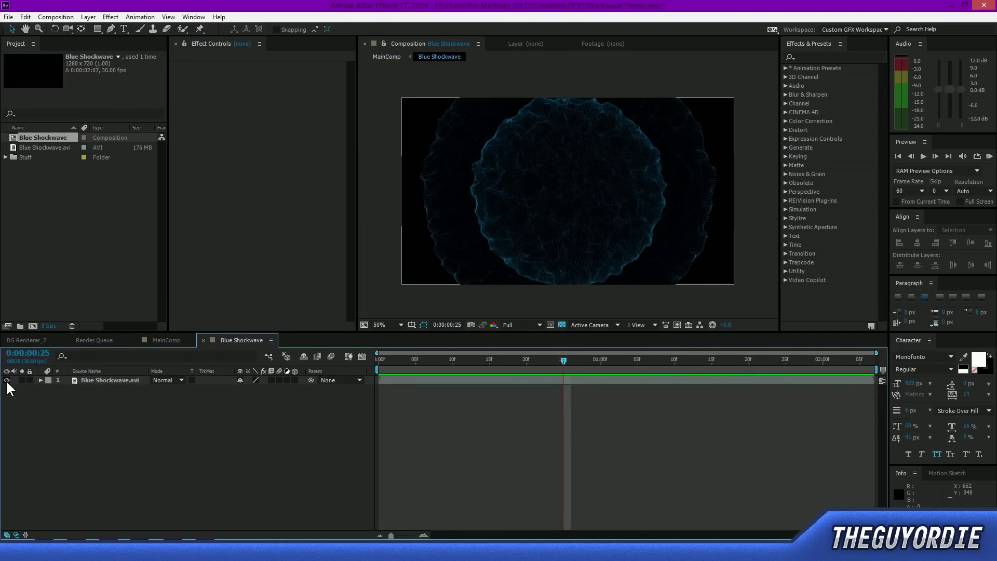
click(7, 380)
click(7, 380)
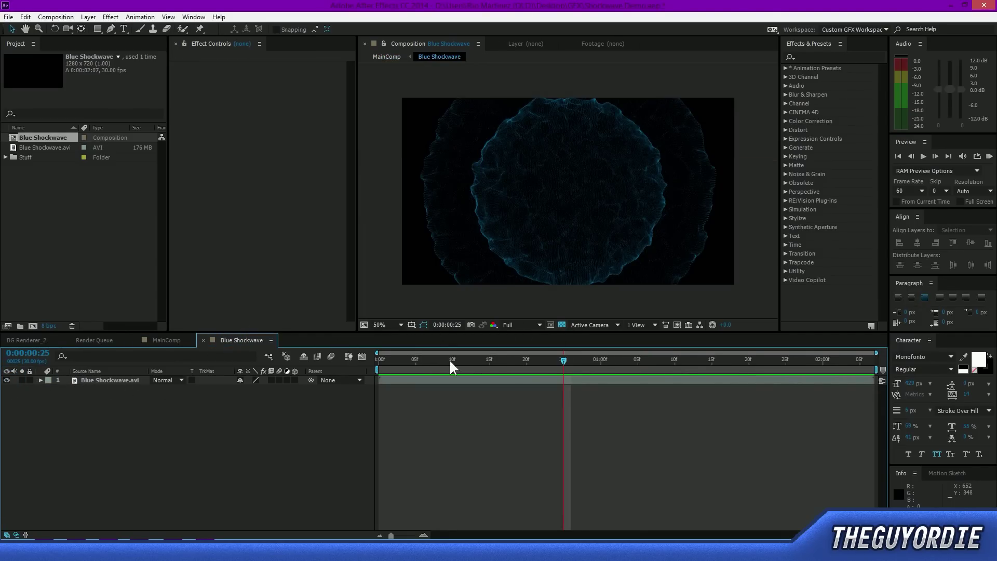
click(7, 381)
- Toggle the Transparency Grid to check the footage background, then make the footage visible again
click(559, 316)
click(561, 325)
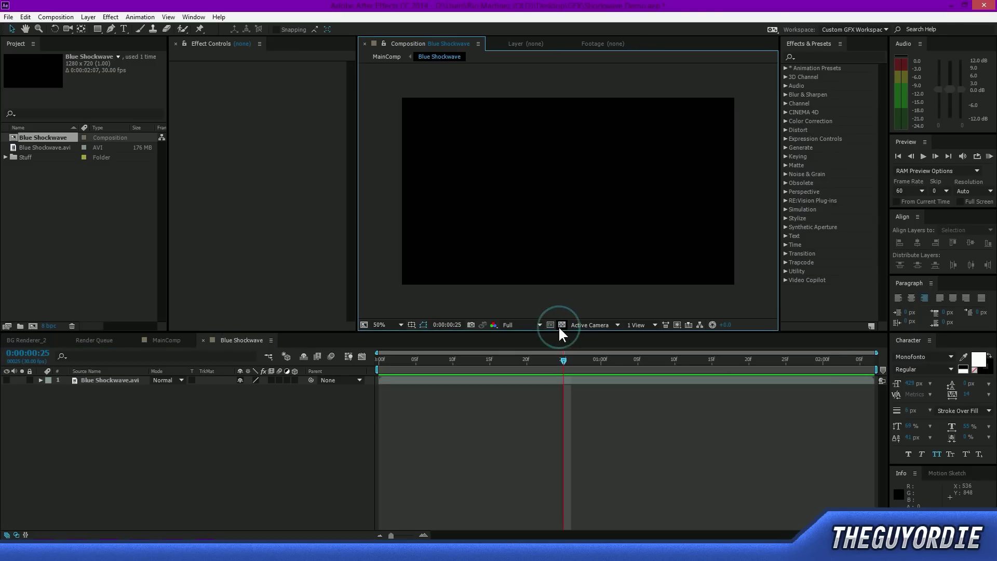
click(560, 326)
click(560, 326)
click(560, 325)
drag(382, 88, 748, 306)
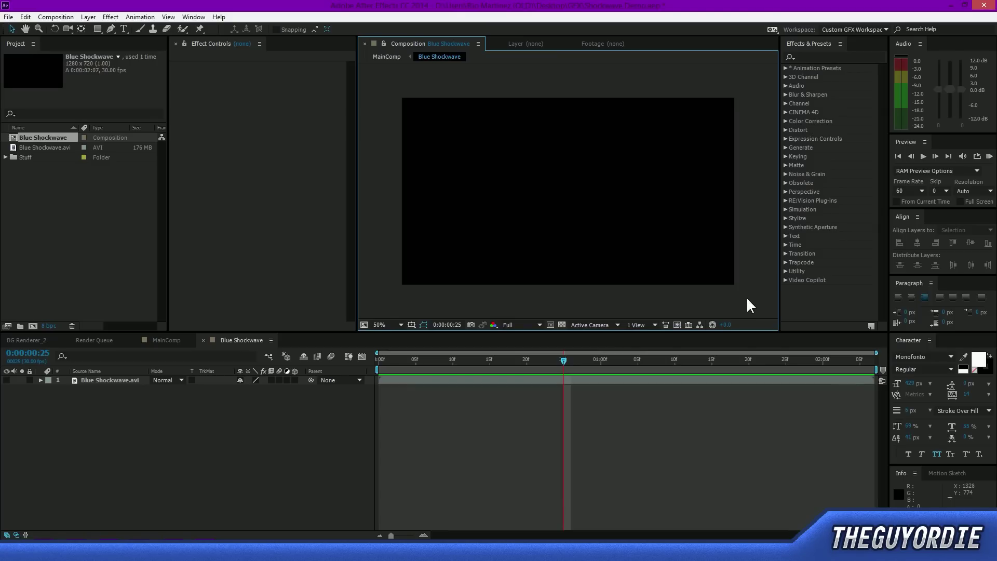
click(562, 325)
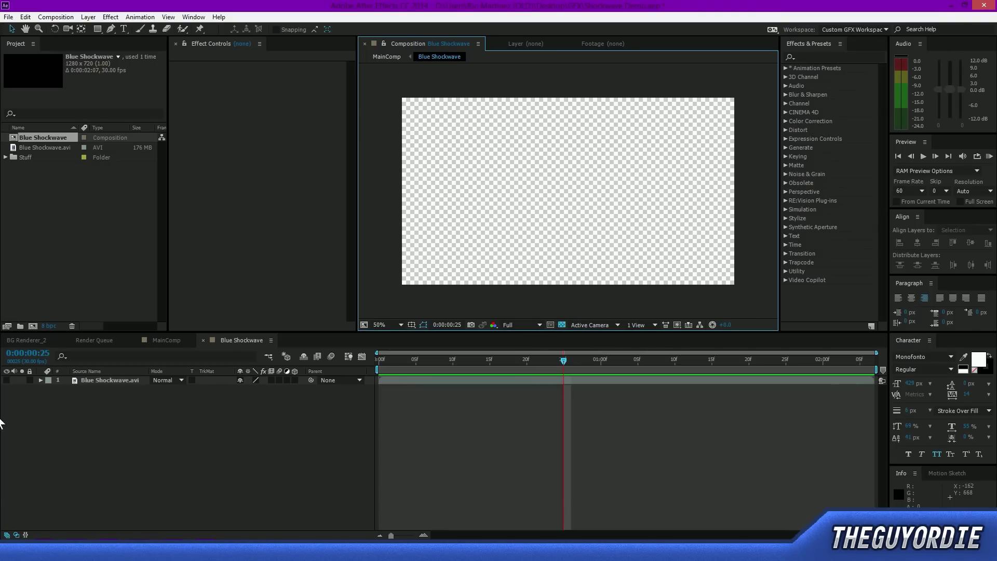
click(6, 381)
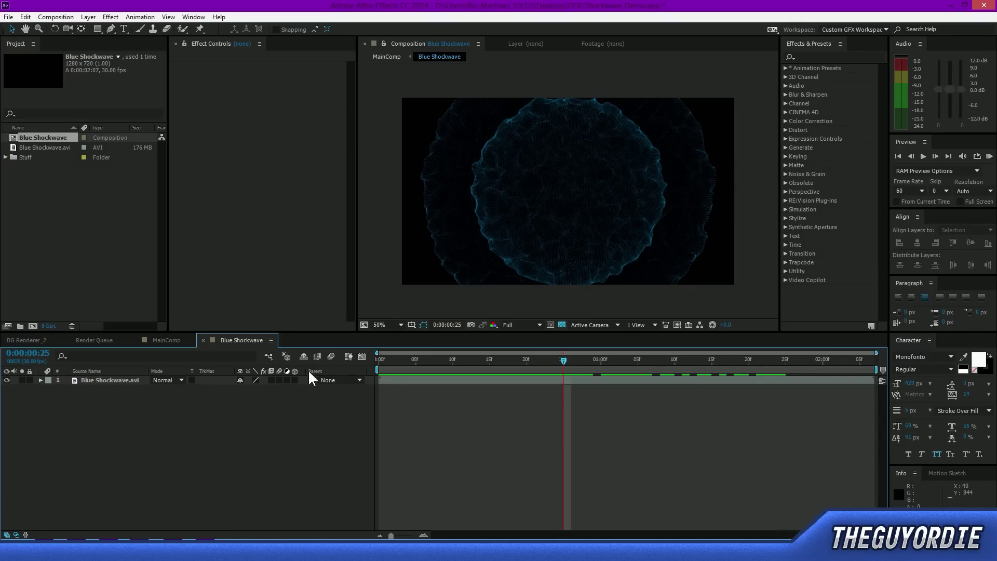
- Select the Blue Shockwave layer in MainComp and reopen the Blue Shockwave composition
click(167, 340)
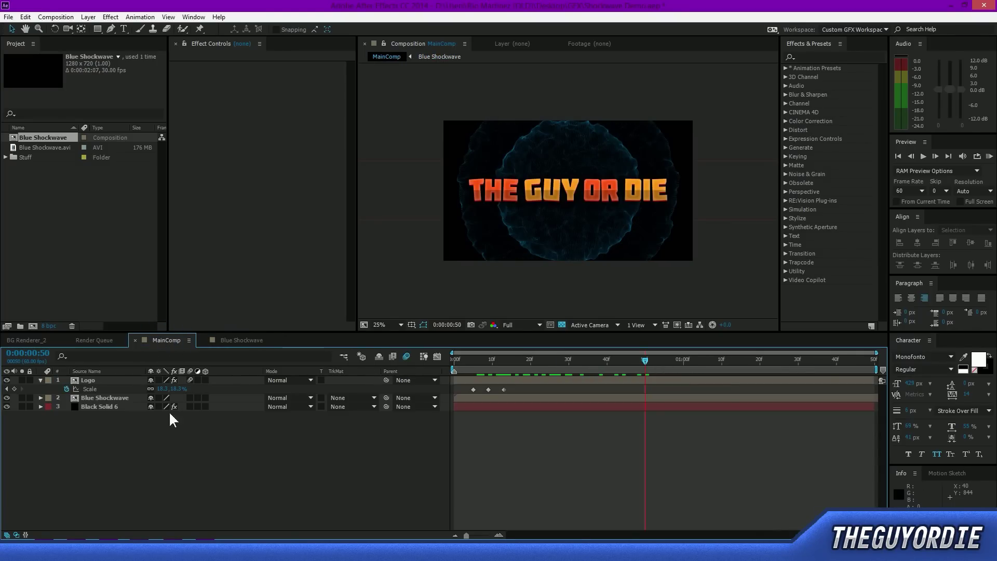
drag(170, 410, 123, 460)
click(244, 339)
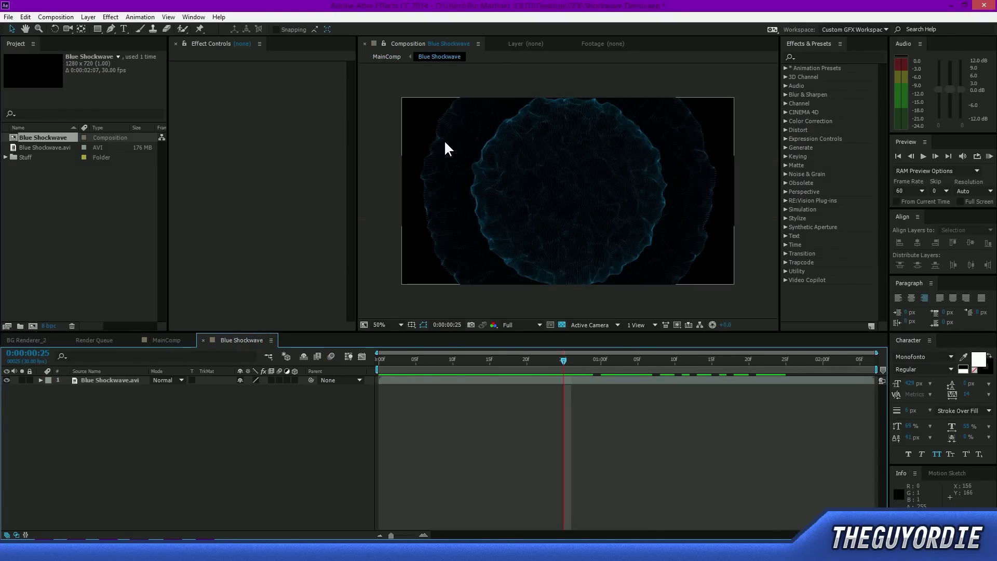
click(167, 338)
click(86, 388)
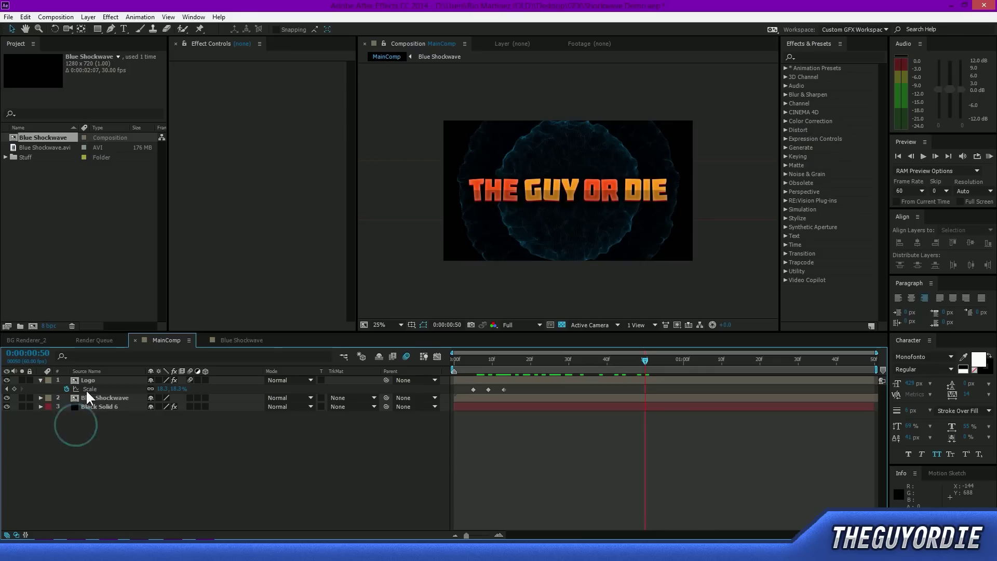
click(92, 398)
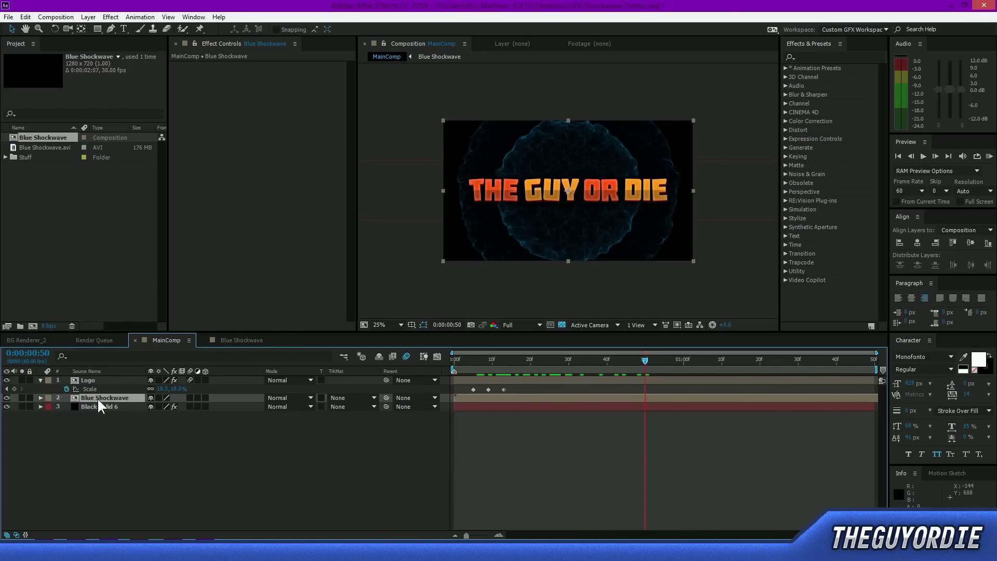
click(250, 341)
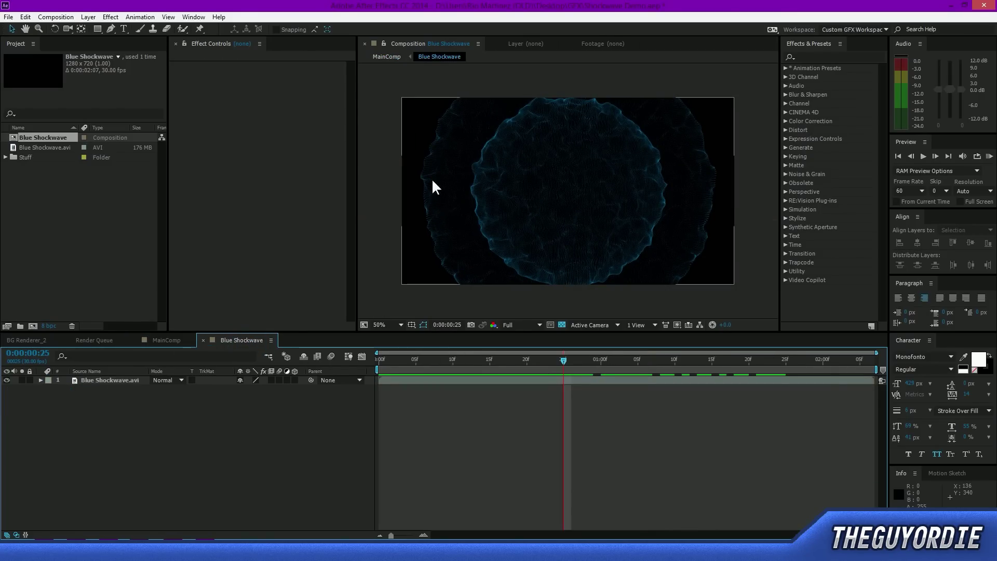
- Search the effects for 'color key' and drag Obsolete > Color Key onto the Blue Shockwave.avi layer
click(817, 58)
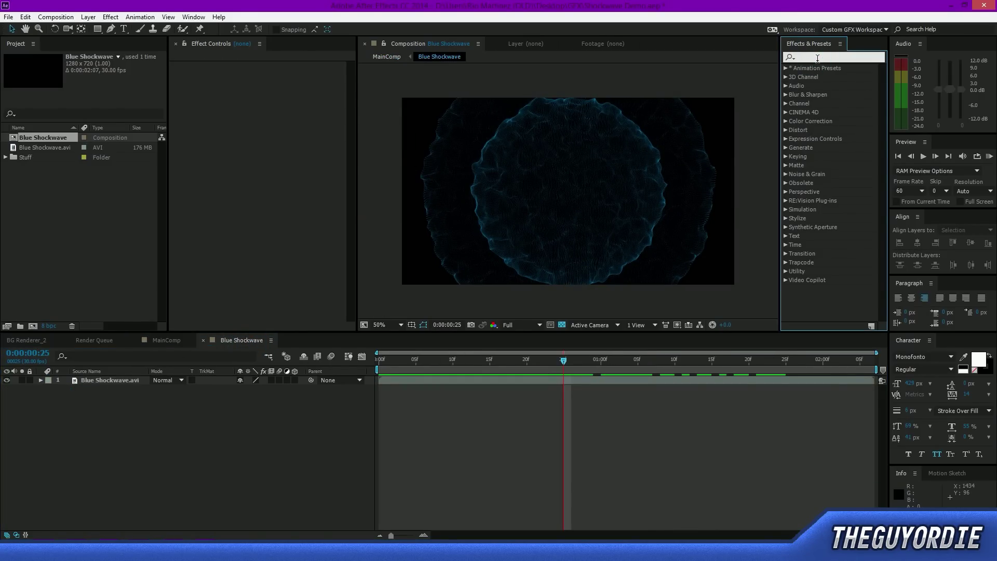
text(linea)
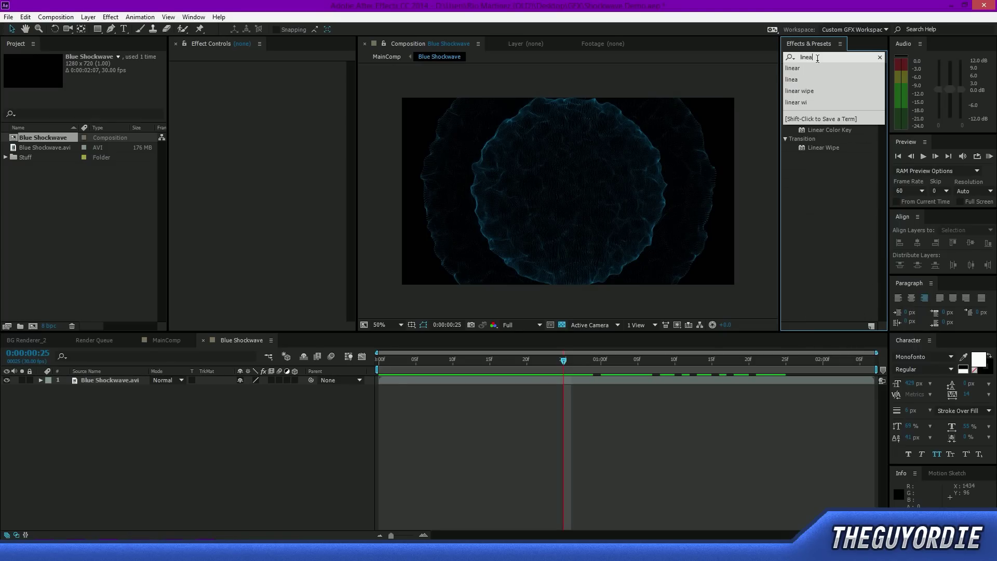
click(803, 67)
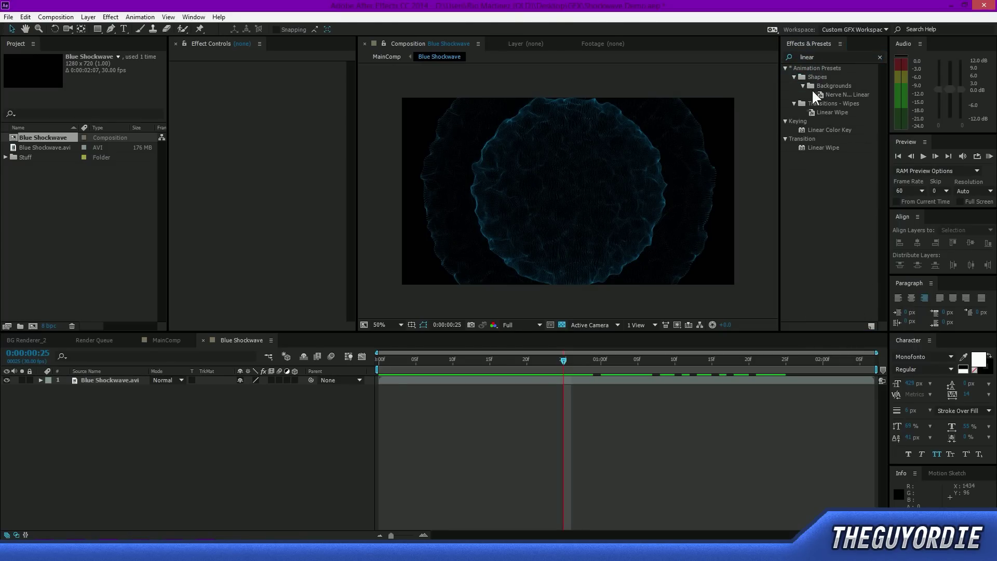
click(834, 57)
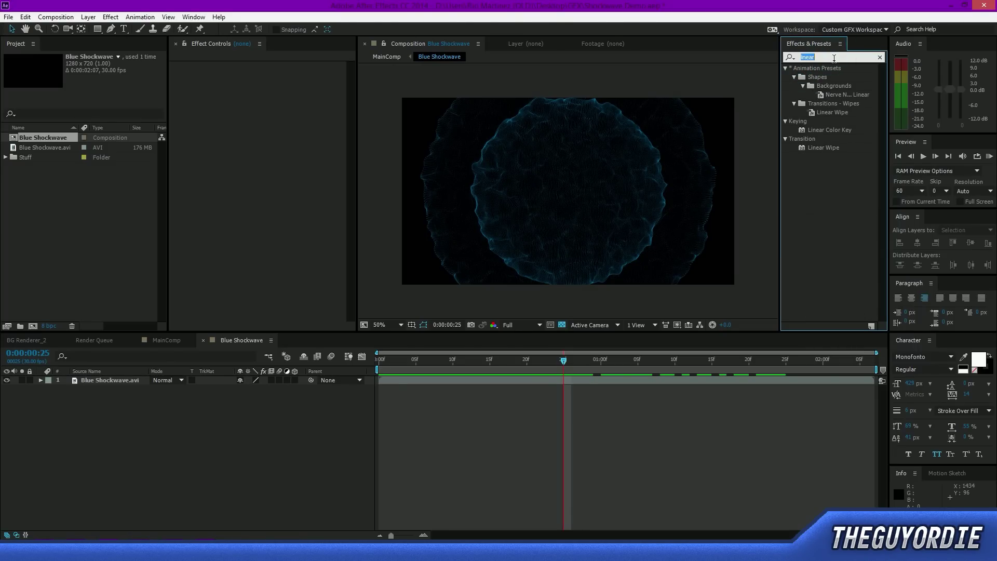
text(color key)
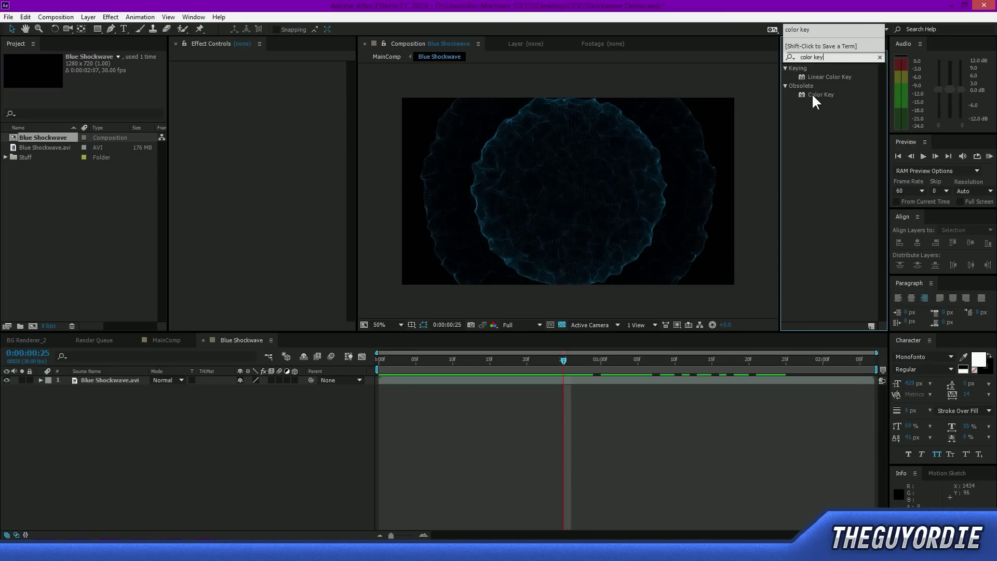
drag(812, 93, 133, 378)
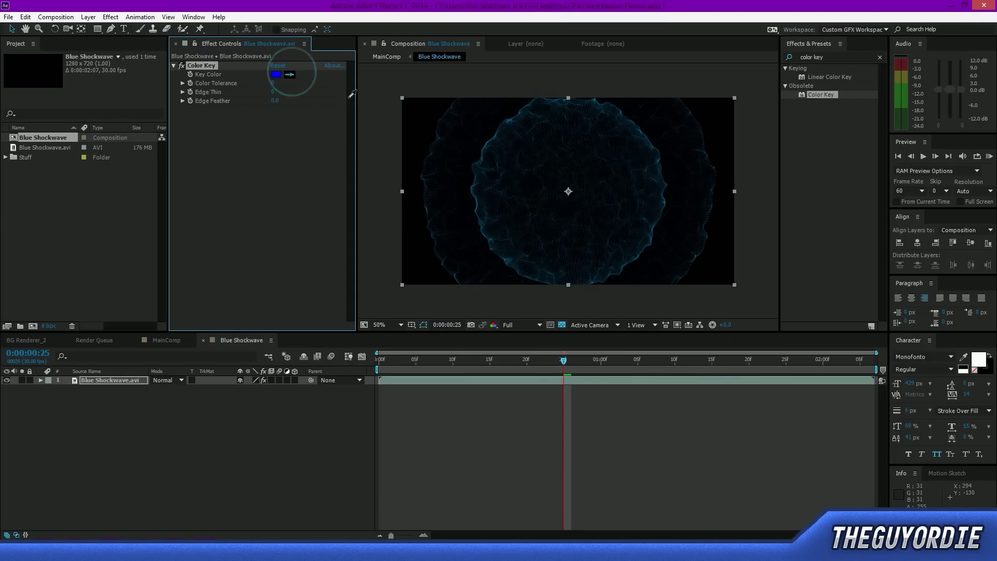
- Sample the shockwave's black background as the Color Key key colour and zoom in
click(290, 74)
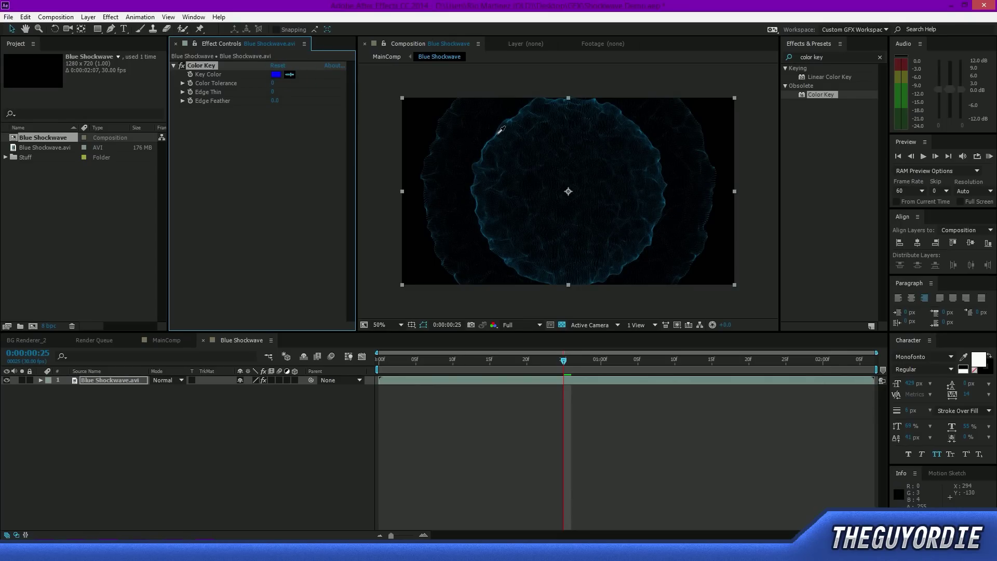
click(423, 122)
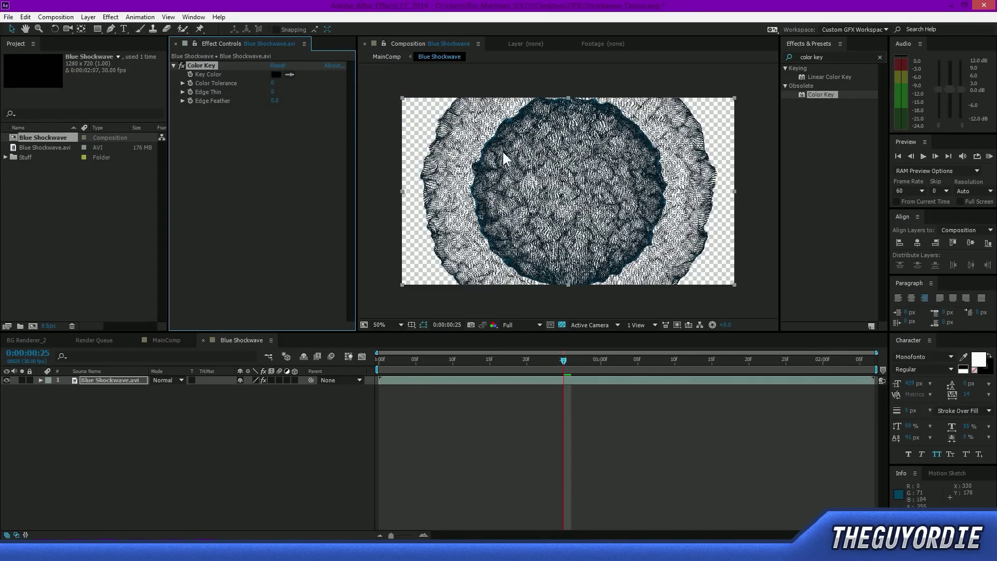
key(slash)
scroll(527, 165, up, 1)
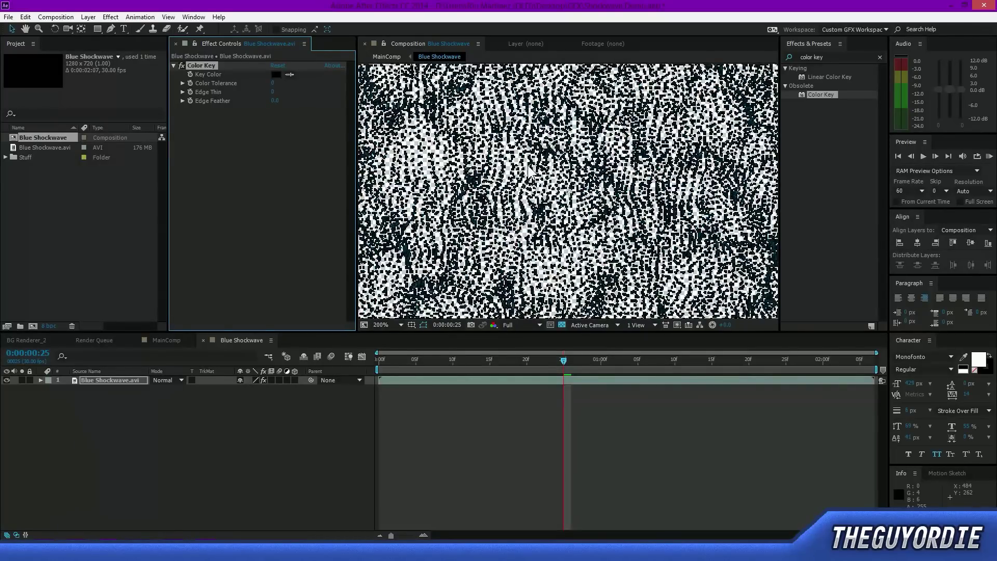
scroll(528, 165, down, 3)
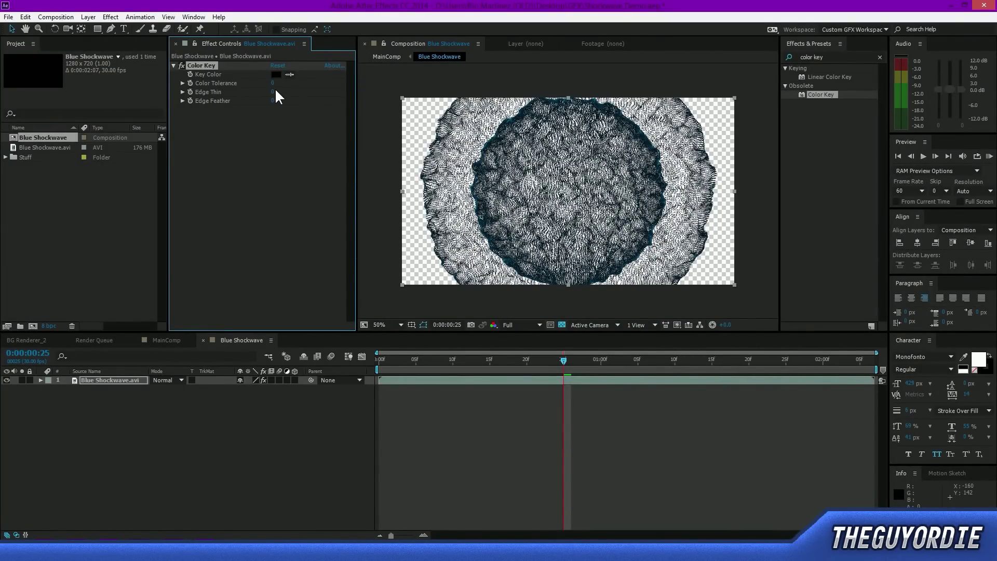
- Adjust Color Tolerance to 31, panning and zooming the viewer to inspect the key
drag(274, 88, 300, 92)
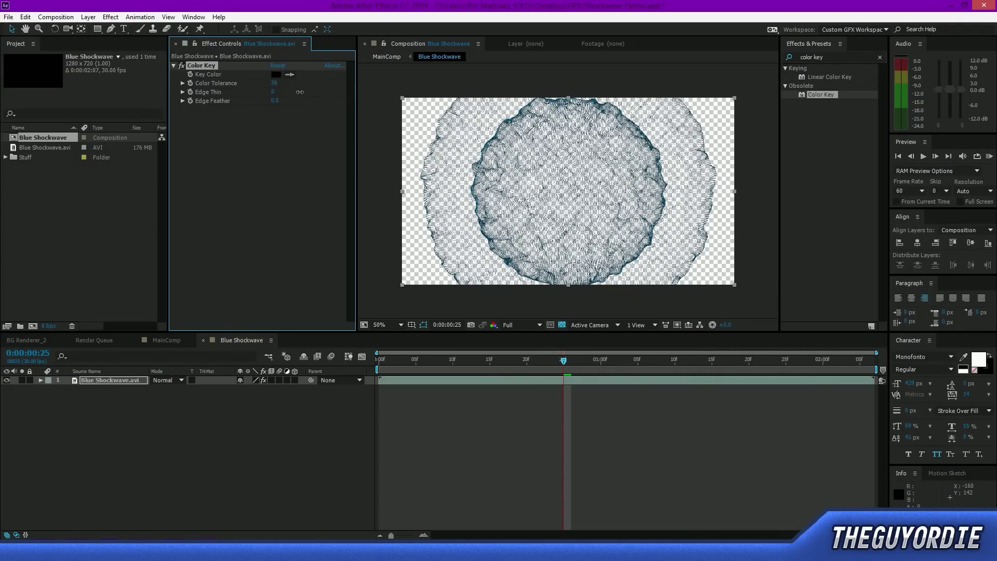
scroll(441, 193, up, 3)
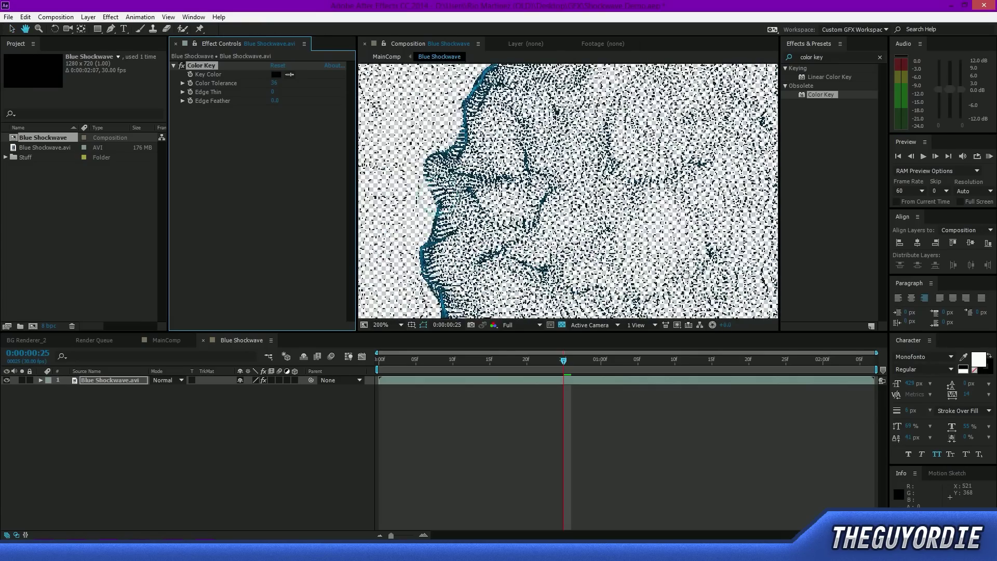
key(v)
scroll(530, 202, down, 2)
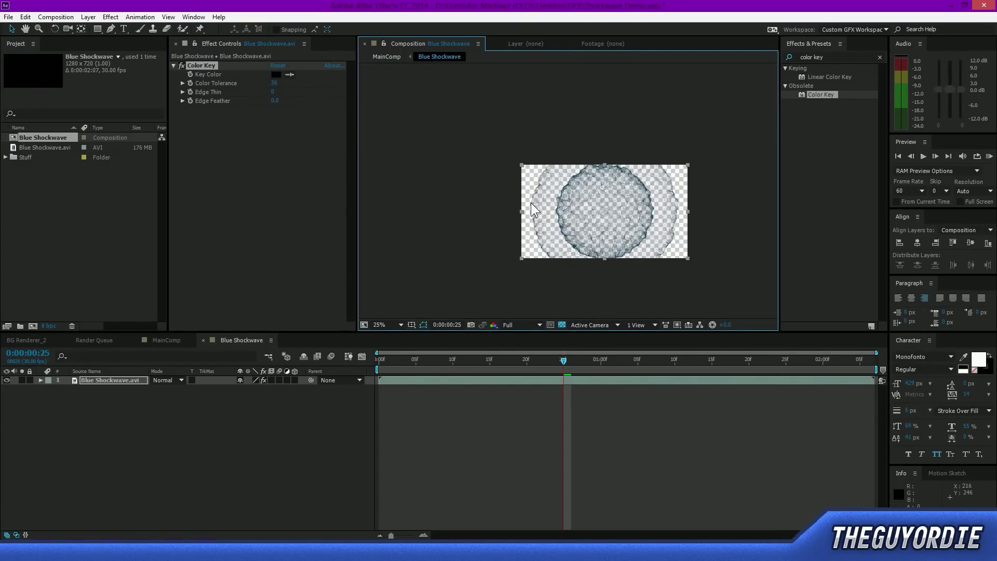
drag(670, 230, 594, 195)
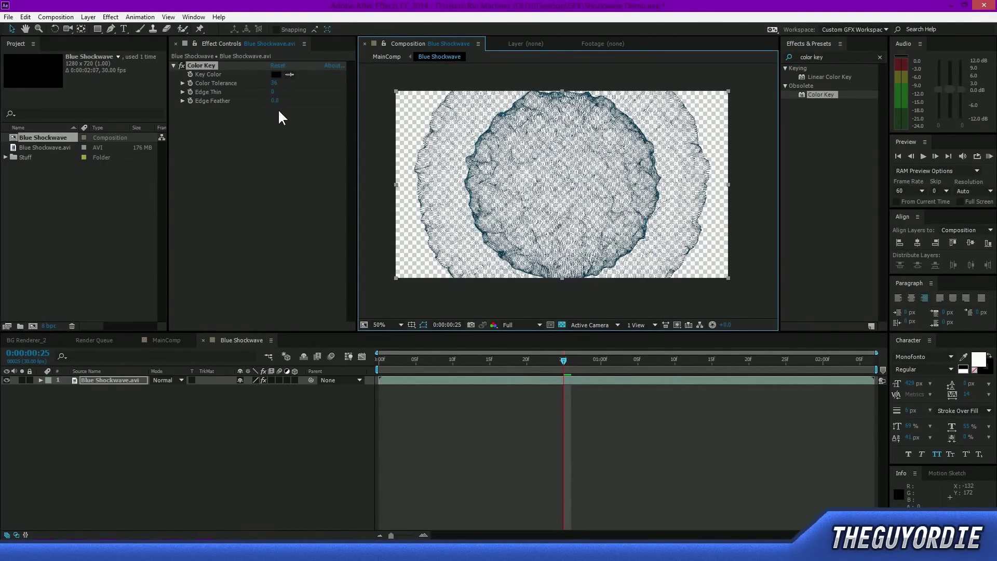
scroll(561, 202, up, 7)
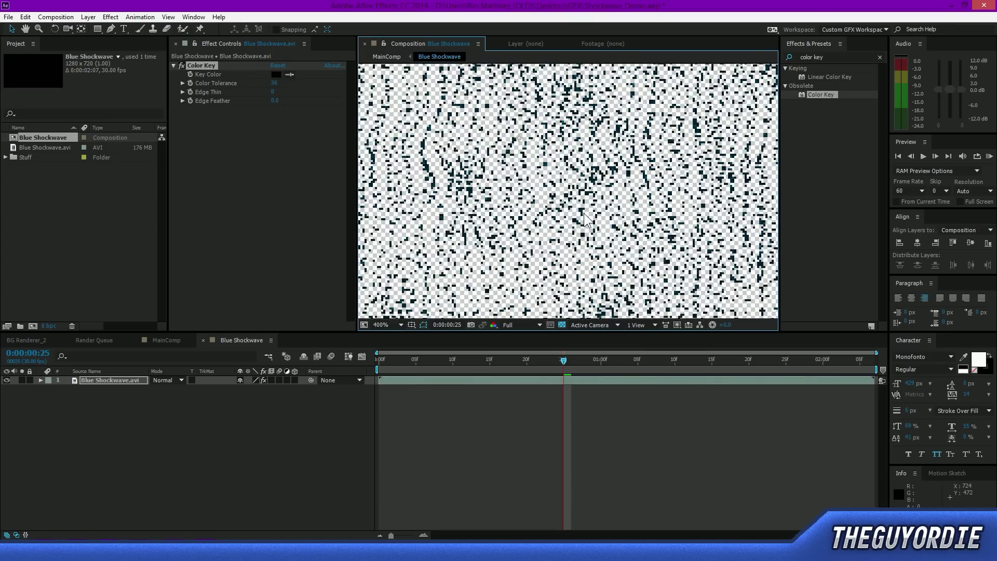
scroll(553, 198, down, 7)
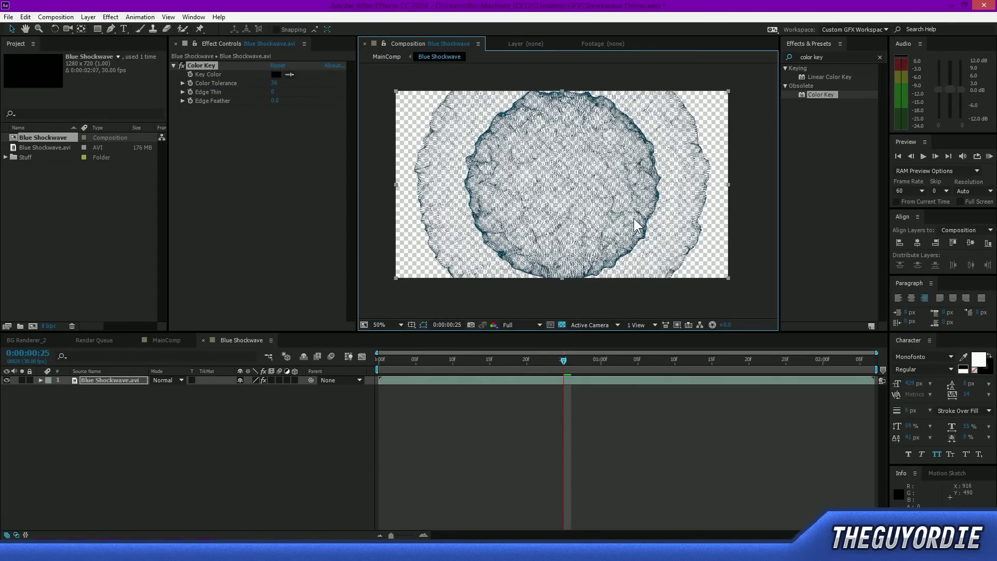
key(shift+slash)
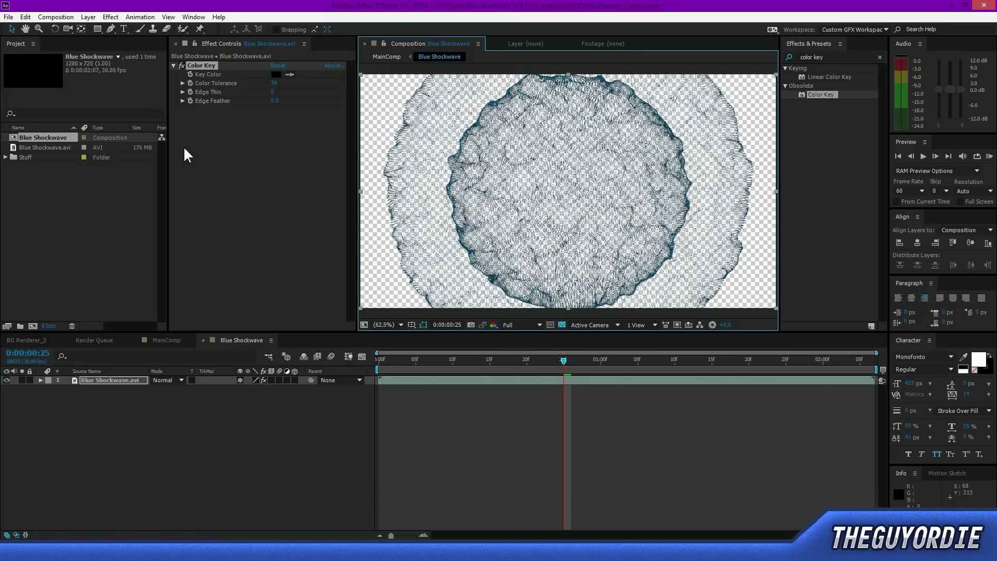
drag(273, 85, 264, 146)
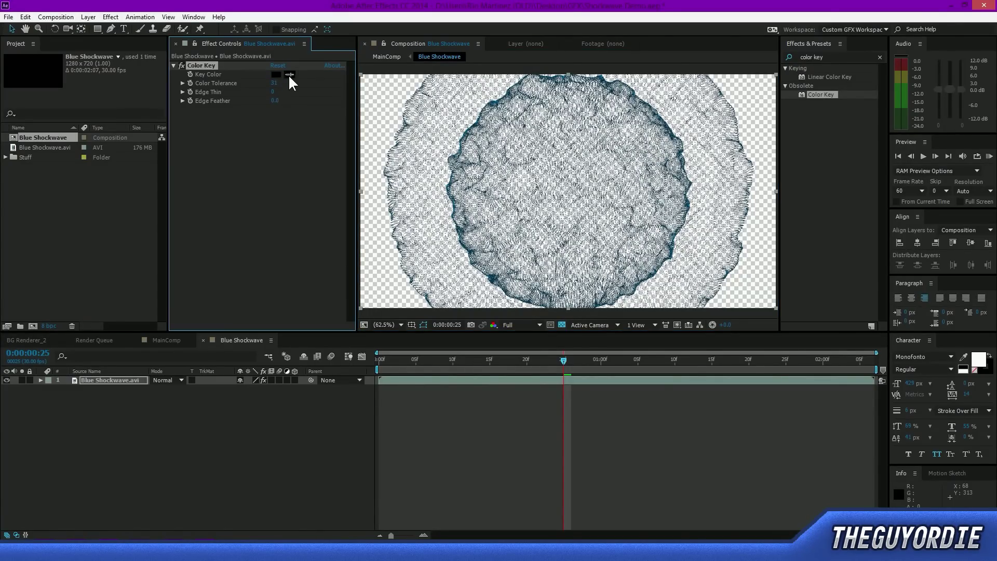
- Zoom in on the ring edge and set Color Key's Edge Feather to 0.3
scroll(525, 175, down, 3)
scroll(494, 168, up, 4)
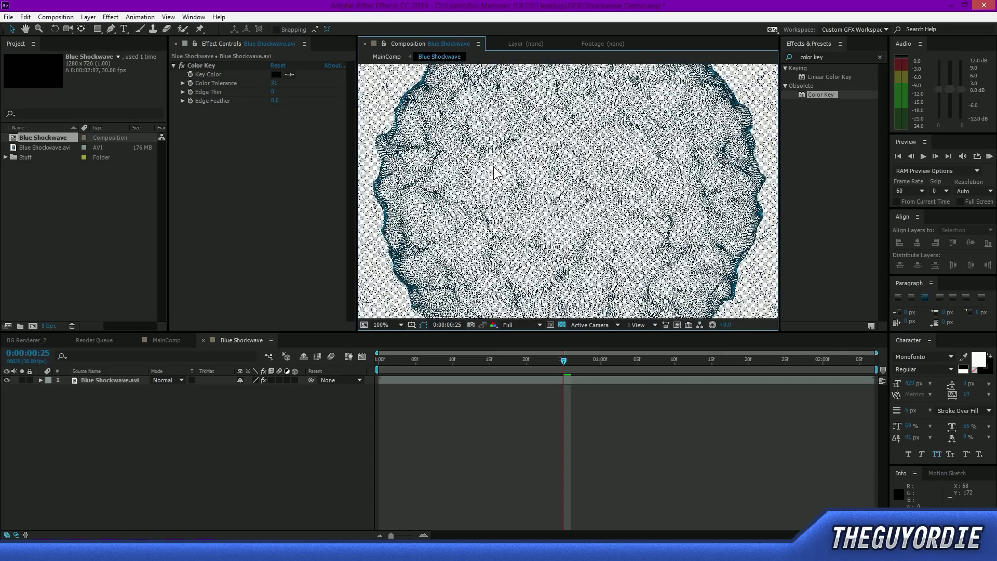
scroll(495, 167, down, 2)
scroll(477, 181, up, 4)
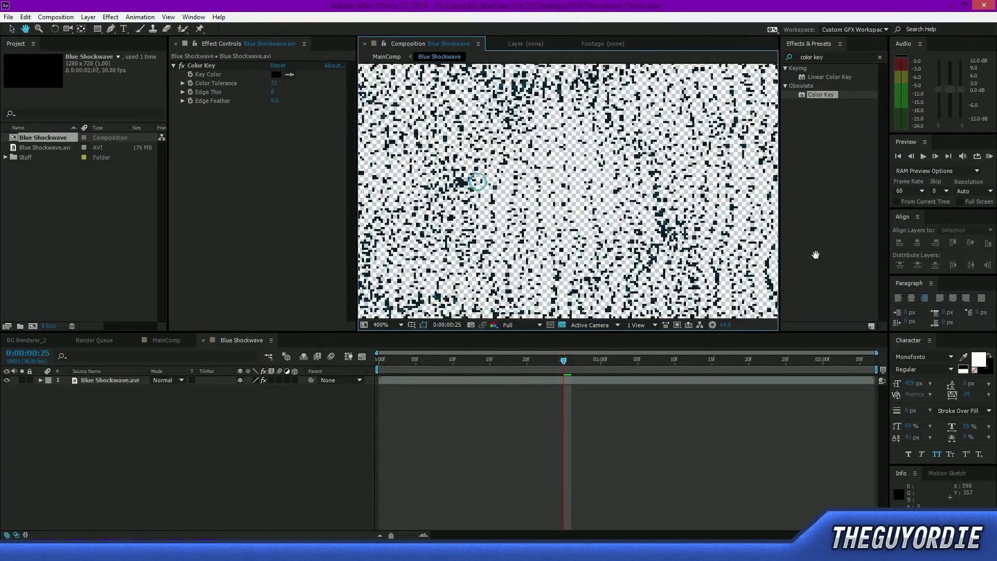
drag(815, 254, 513, 144)
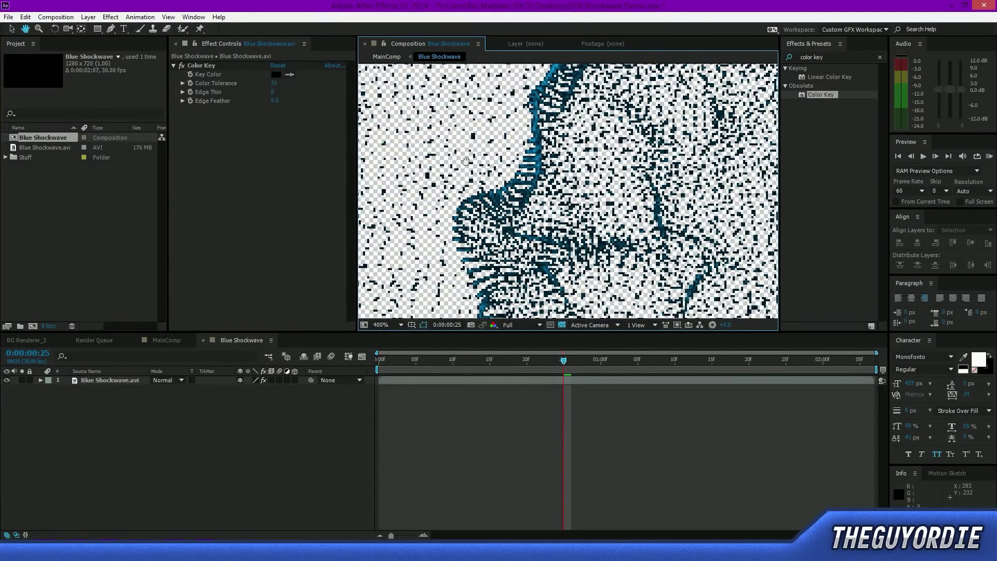
key(v)
drag(272, 102, 278, 113)
scroll(651, 204, down, 2)
scroll(513, 191, up, 3)
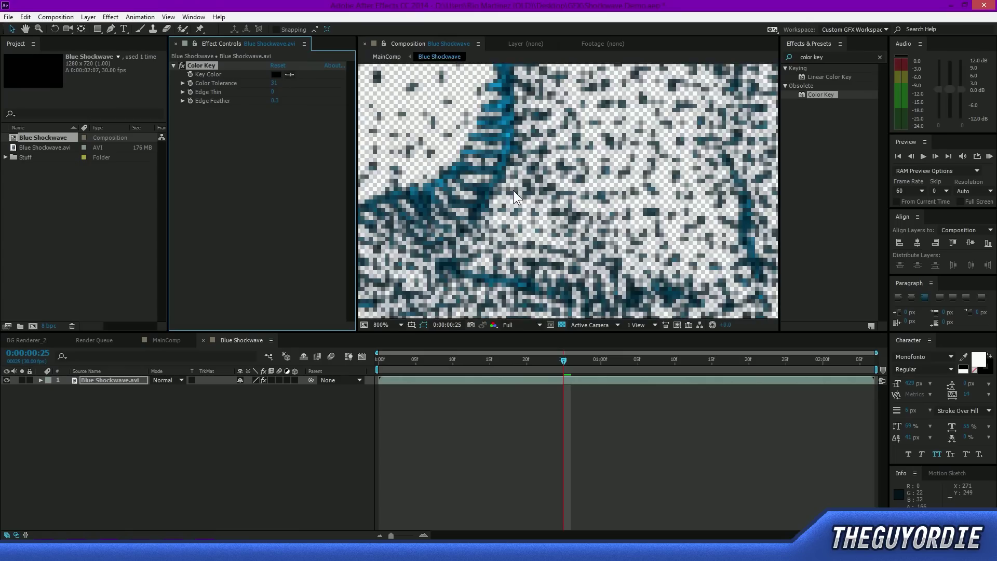
drag(272, 101, 276, 101)
- Lower Color Tolerance and raise Edge Thin, then fit the composition to the viewer
scroll(668, 153, down, 5)
scroll(523, 171, up, 5)
scroll(523, 172, down, 4)
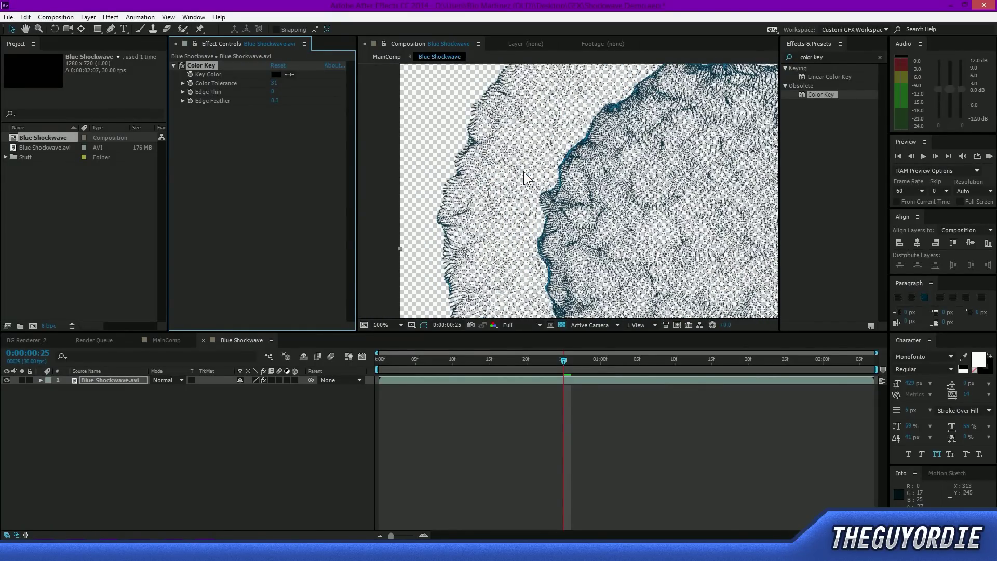
scroll(511, 140, up, 1)
scroll(578, 140, up, 1)
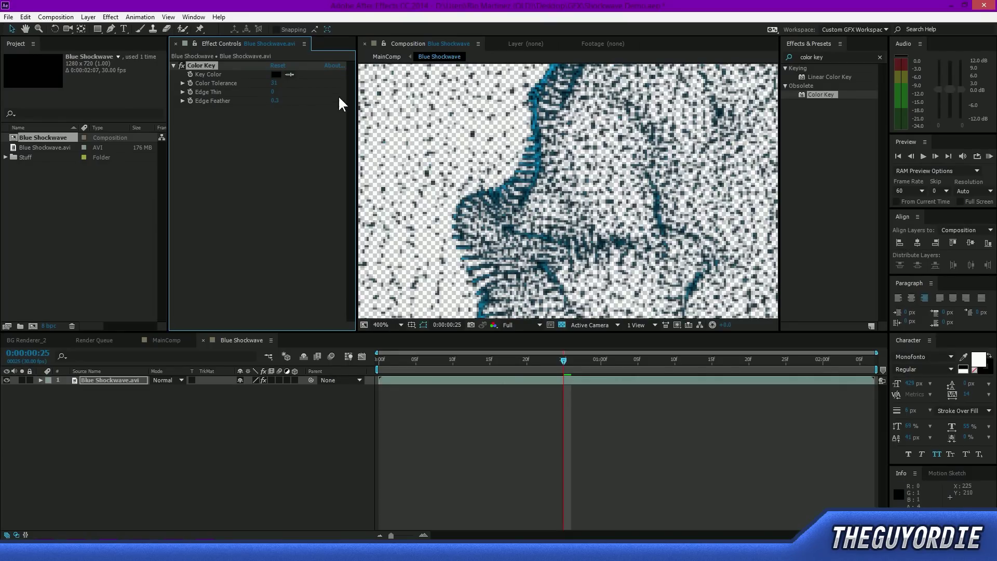
drag(275, 83, 275, 100)
scroll(653, 163, down, 12)
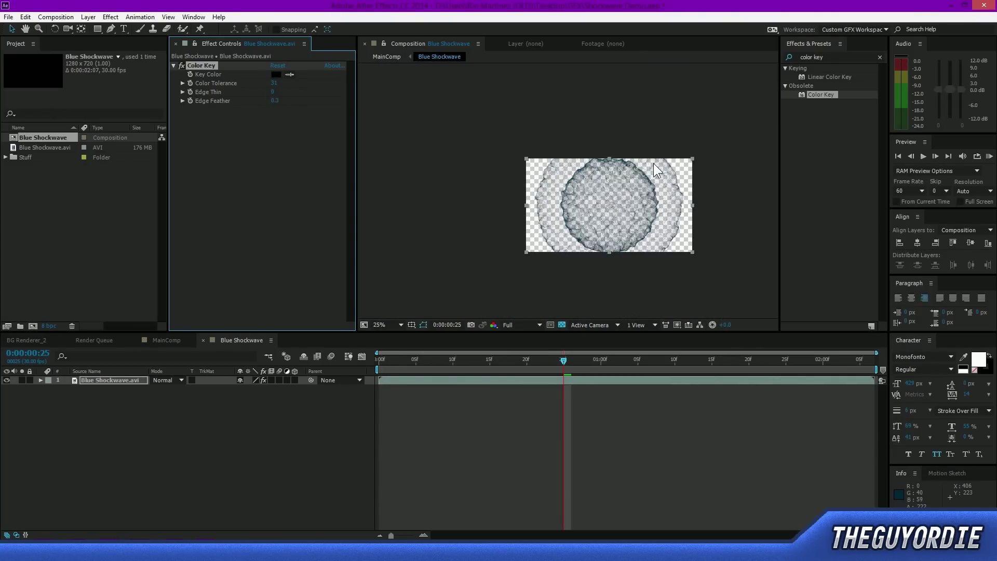
scroll(663, 168, up, 8)
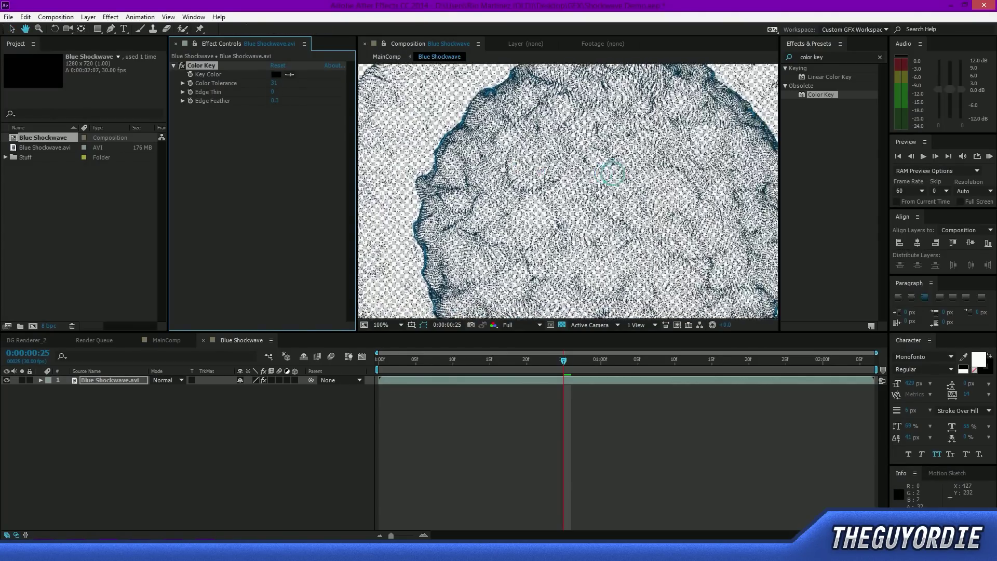
scroll(454, 136, down, 2)
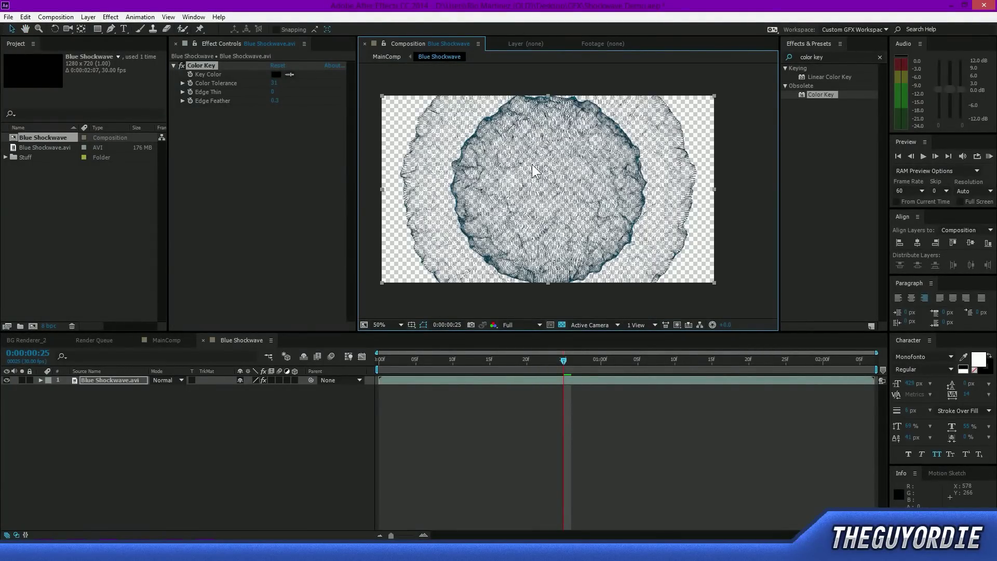
key(shift+slash)
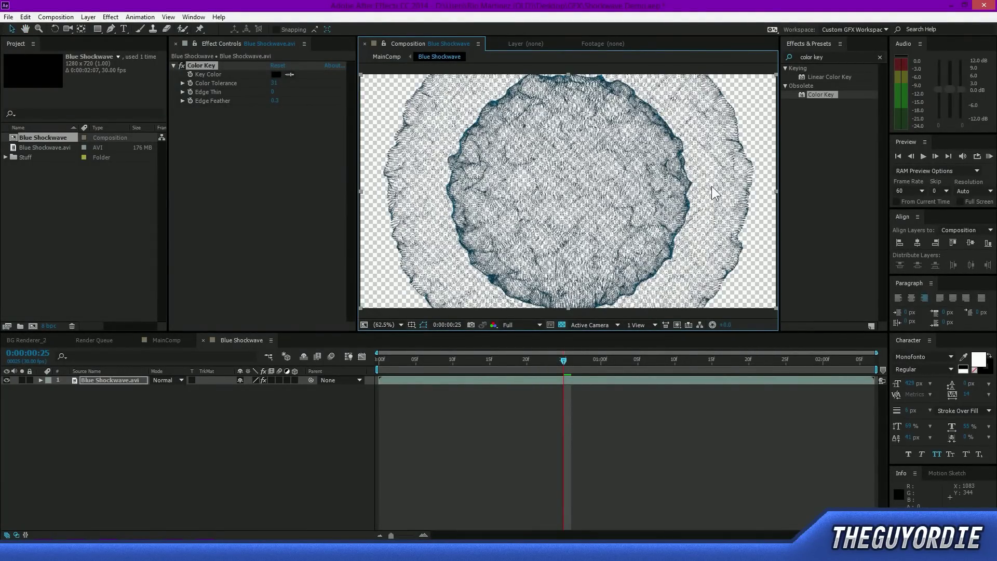
click(669, 69)
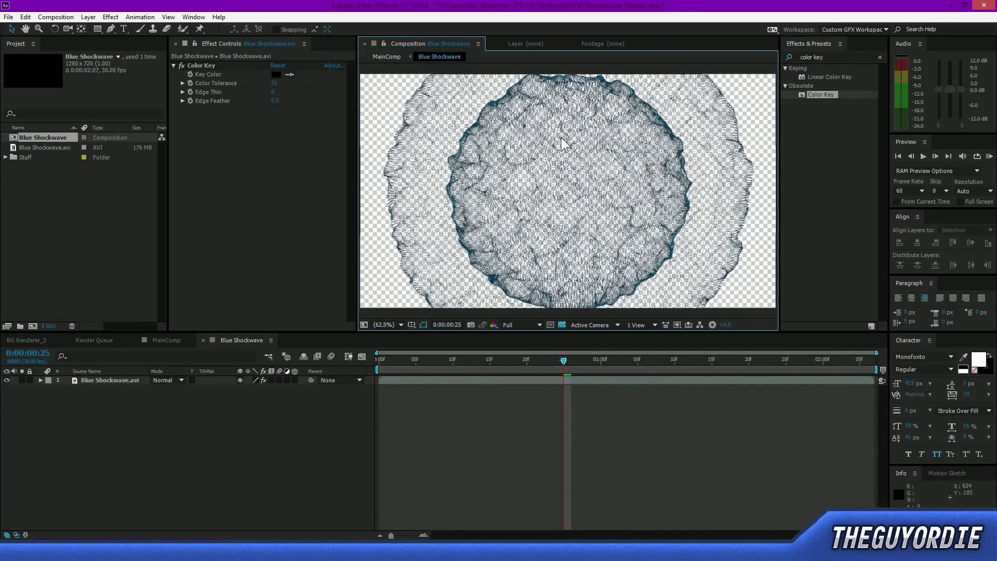
click(229, 136)
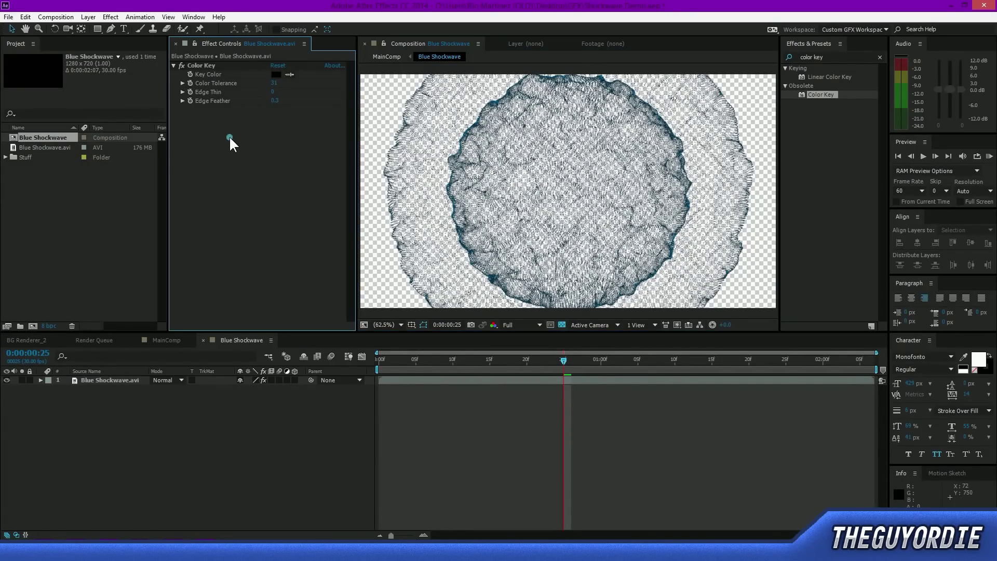
click(181, 66)
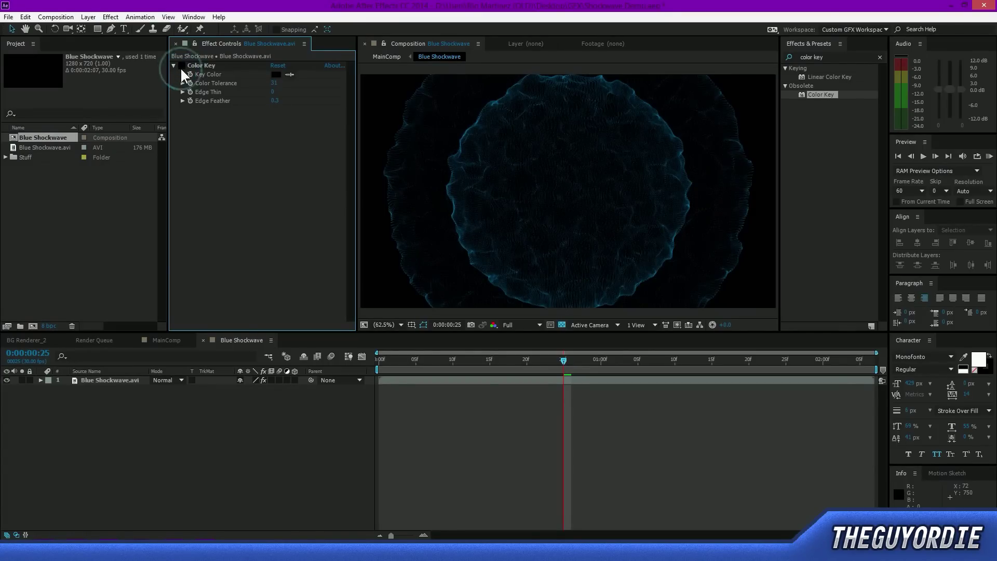
click(181, 66)
click(181, 66)
click(181, 66)
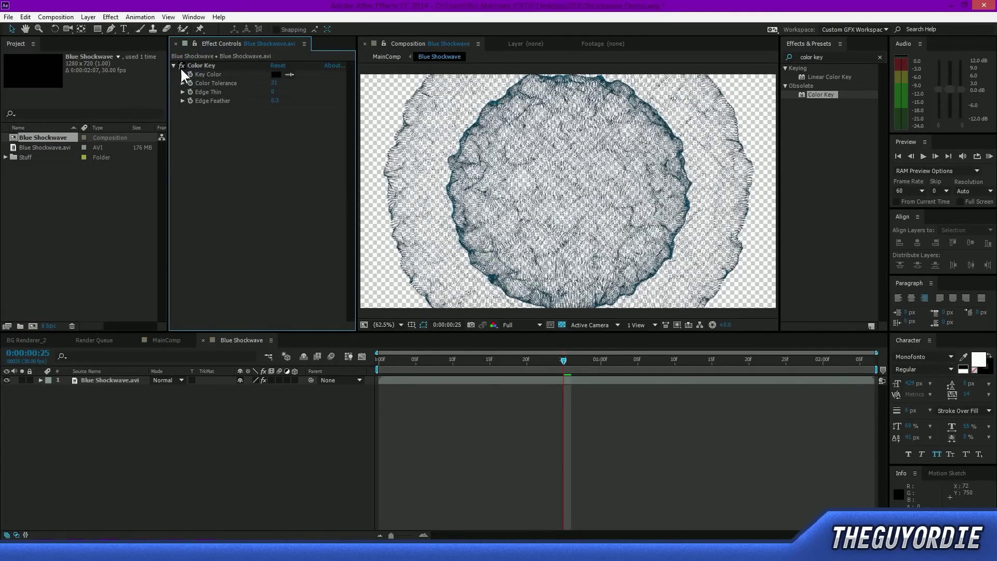
click(181, 66)
click(180, 66)
click(181, 66)
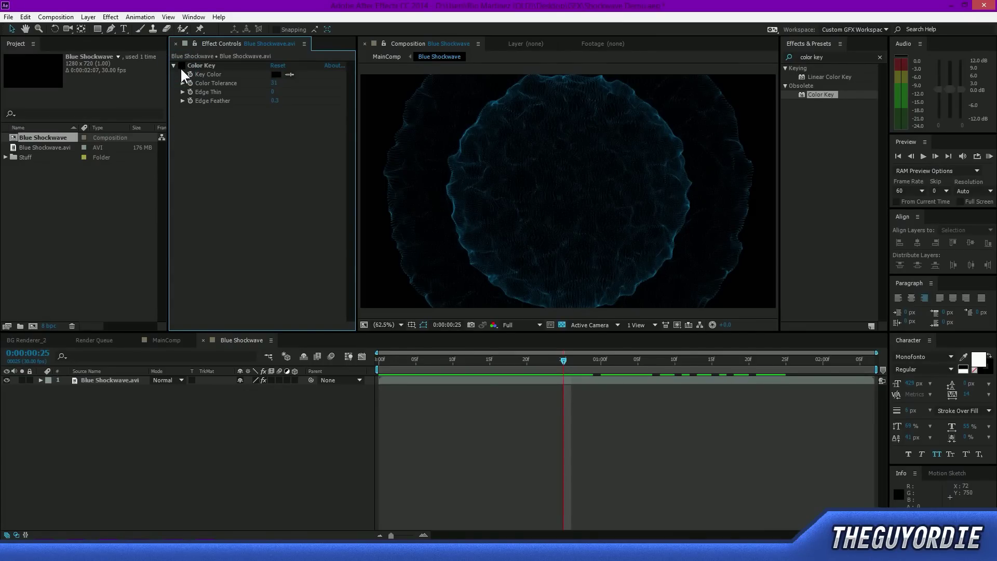
click(180, 66)
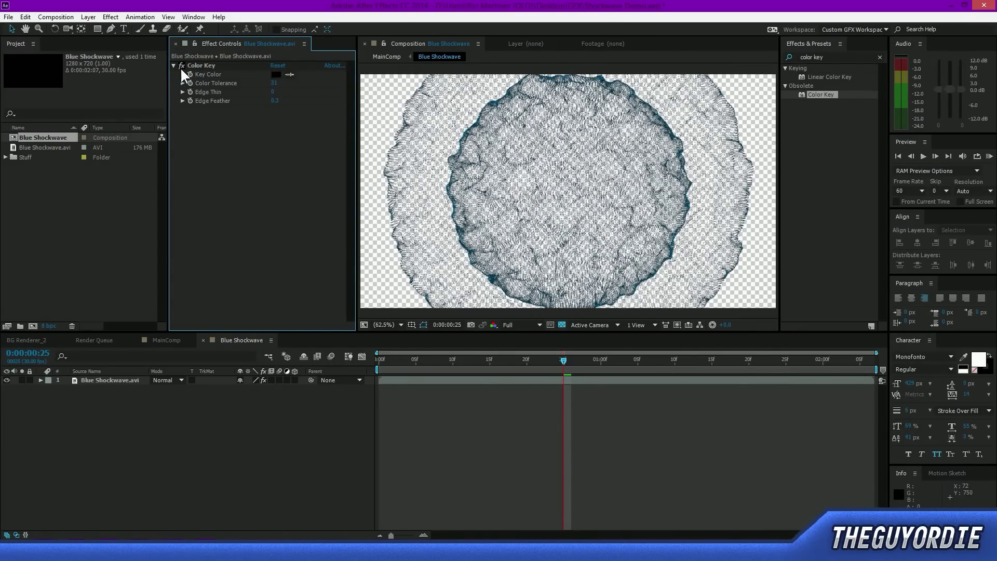
click(181, 66)
click(180, 66)
click(111, 379)
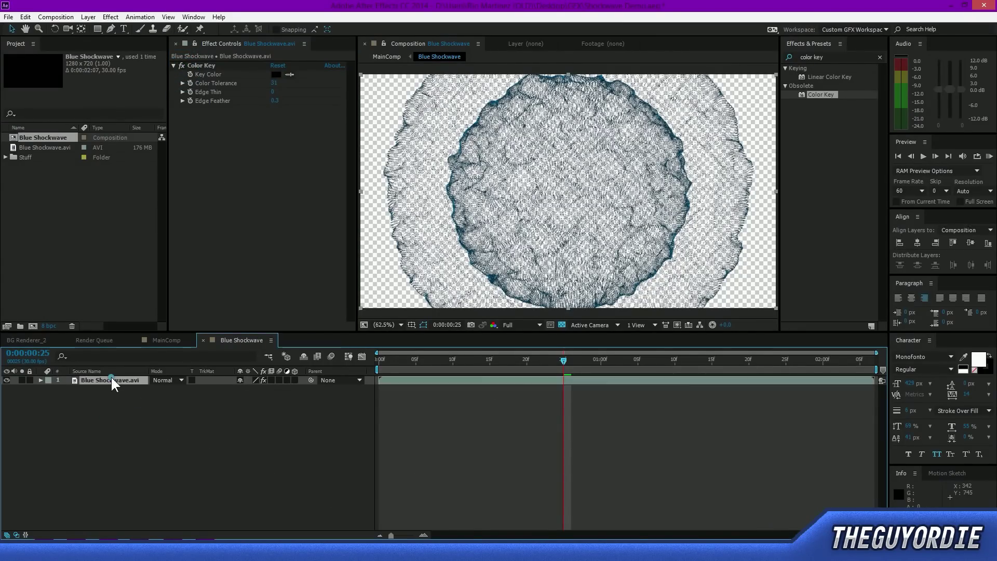
click(843, 57)
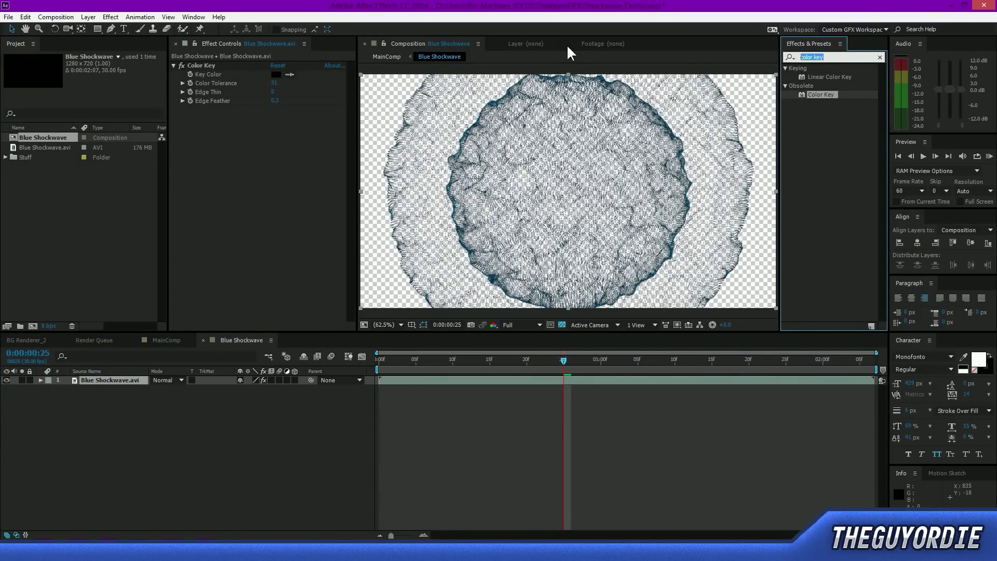
click(148, 339)
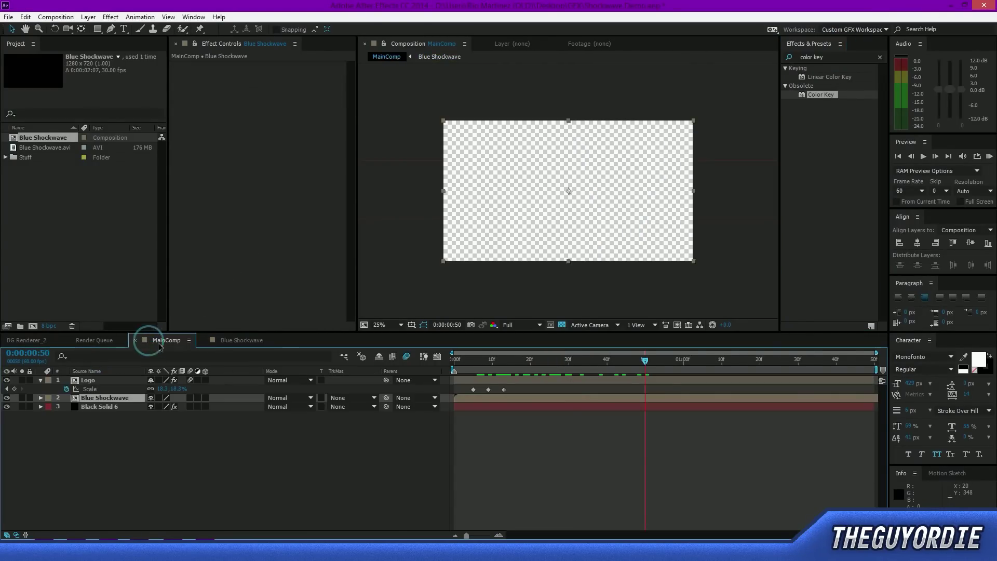
key(period)
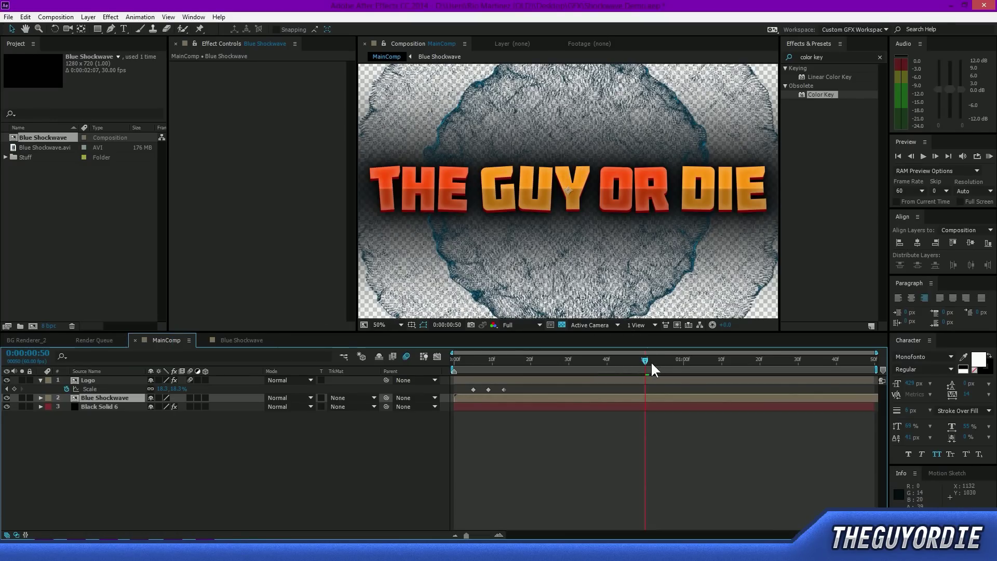
drag(634, 364, 591, 357)
click(237, 338)
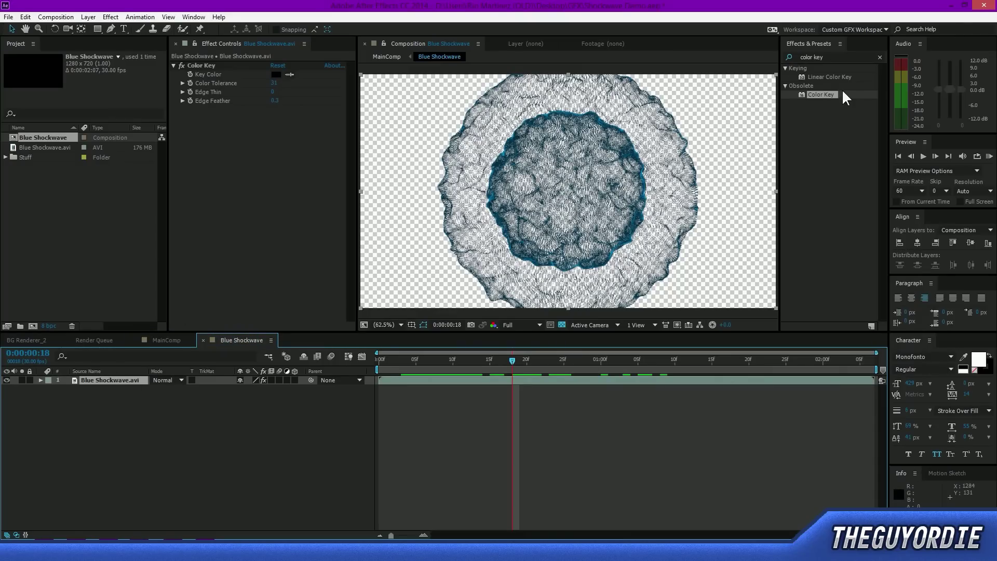
- Search the effects for 'hue' and apply Hue/Saturation to the shockwave layer
click(833, 58)
key(ctrl+a)
text(hu)
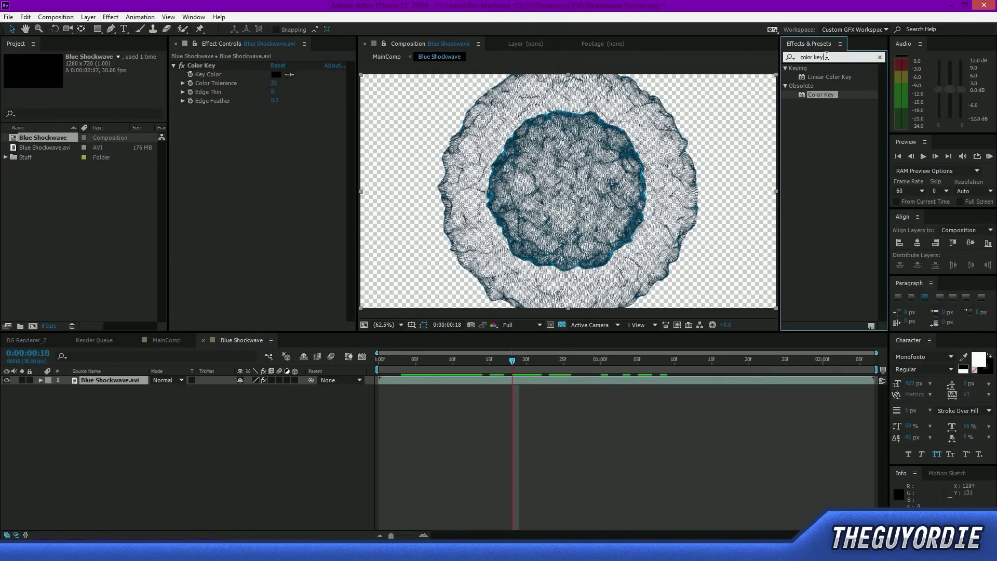
text(e)
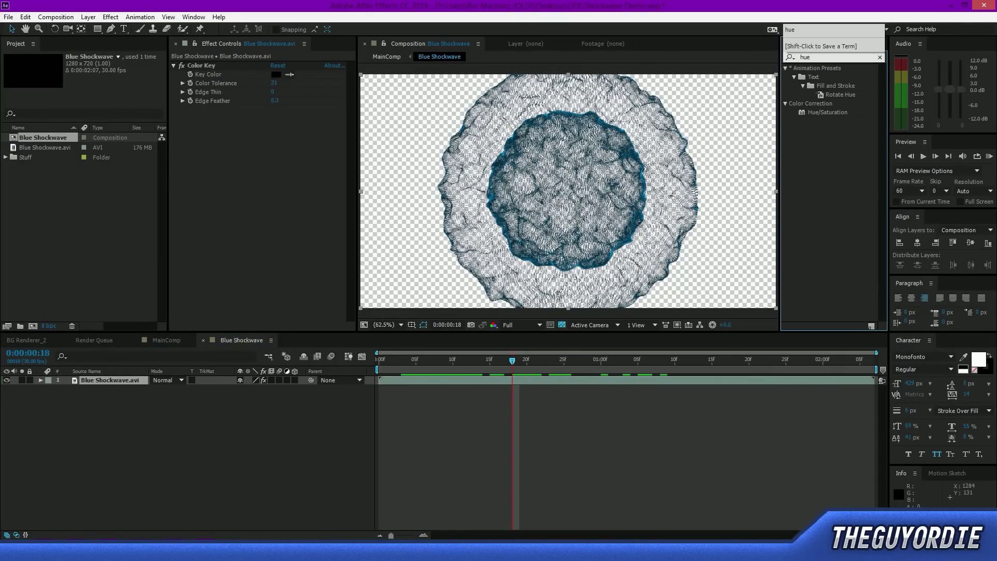
drag(818, 110, 83, 376)
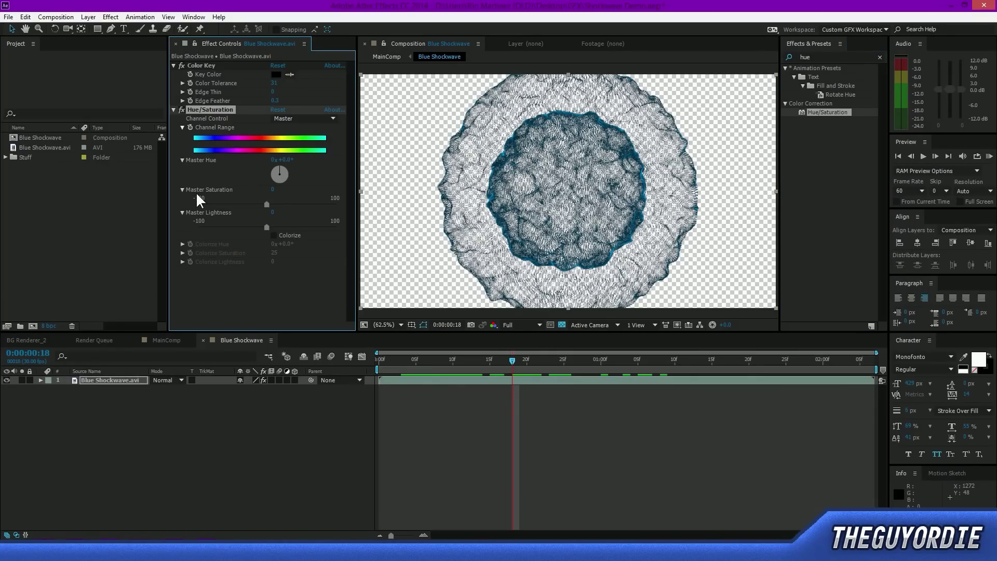
- Enable Colorize with Saturation 40 and Lightness 100, then view it in MainComp
click(273, 236)
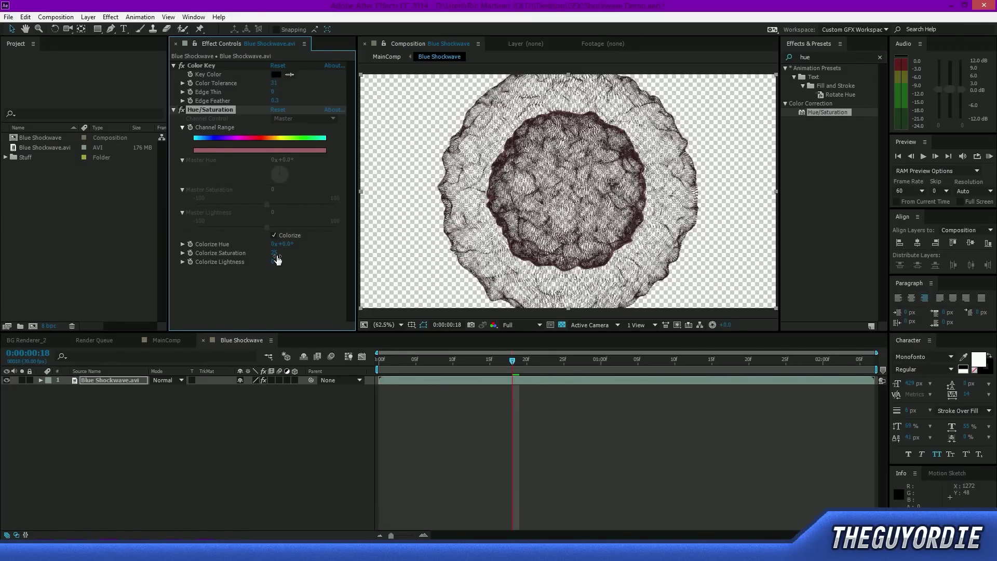
mouse_move(272, 253)
mouse_down()
mouse_move(328, 255)
mouse_move(281, 262)
mouse_up()
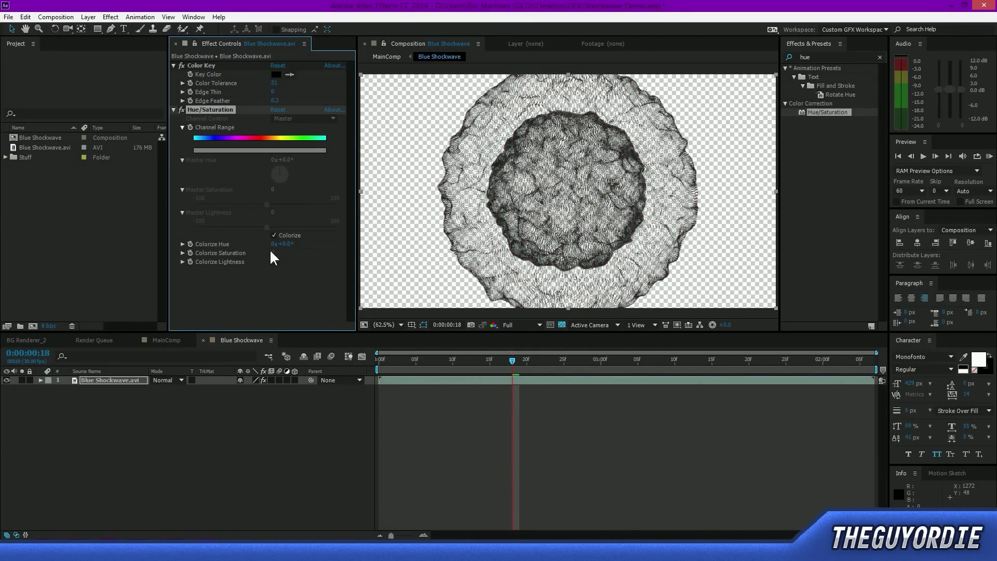
drag(272, 261, 344, 277)
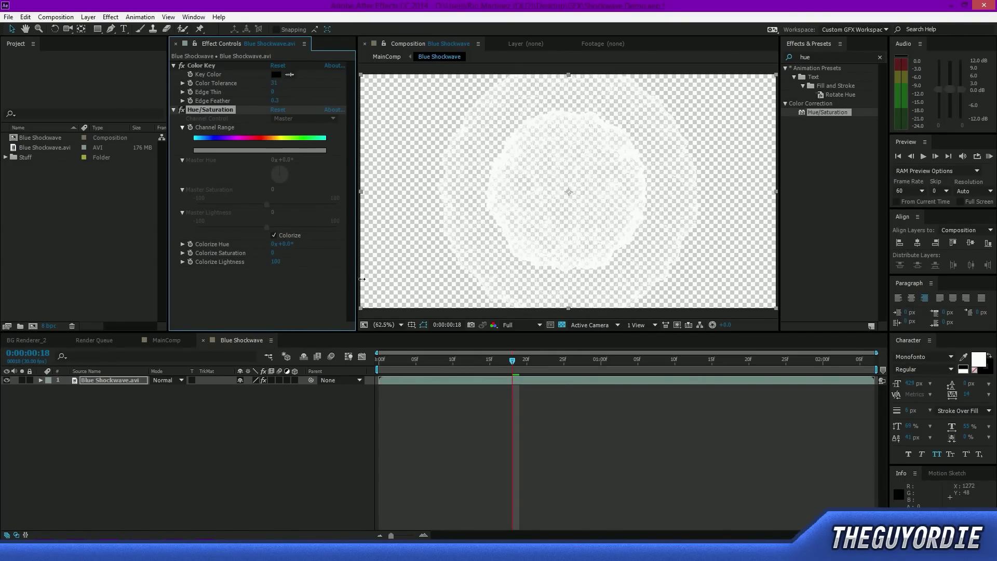
drag(272, 255, 298, 257)
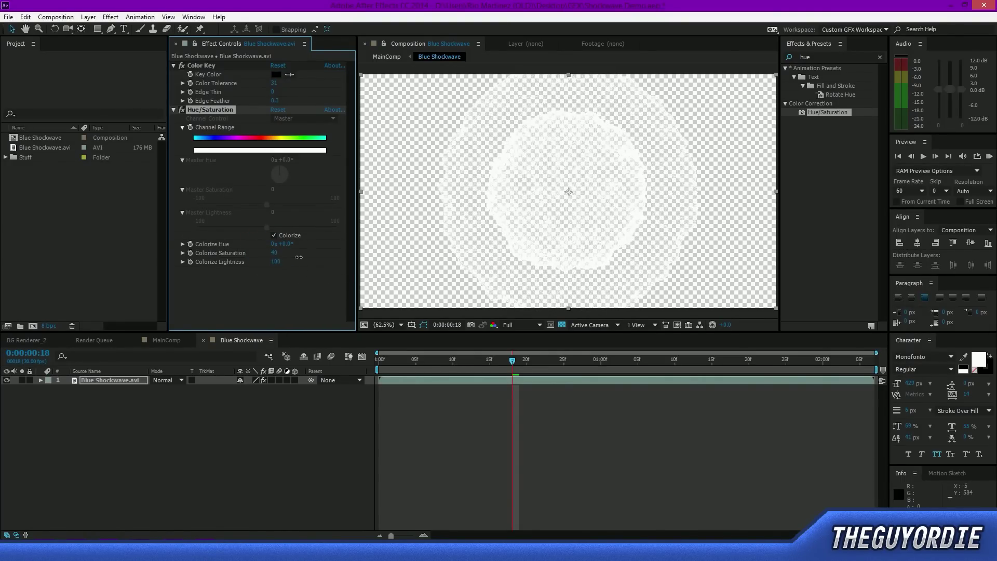
click(157, 339)
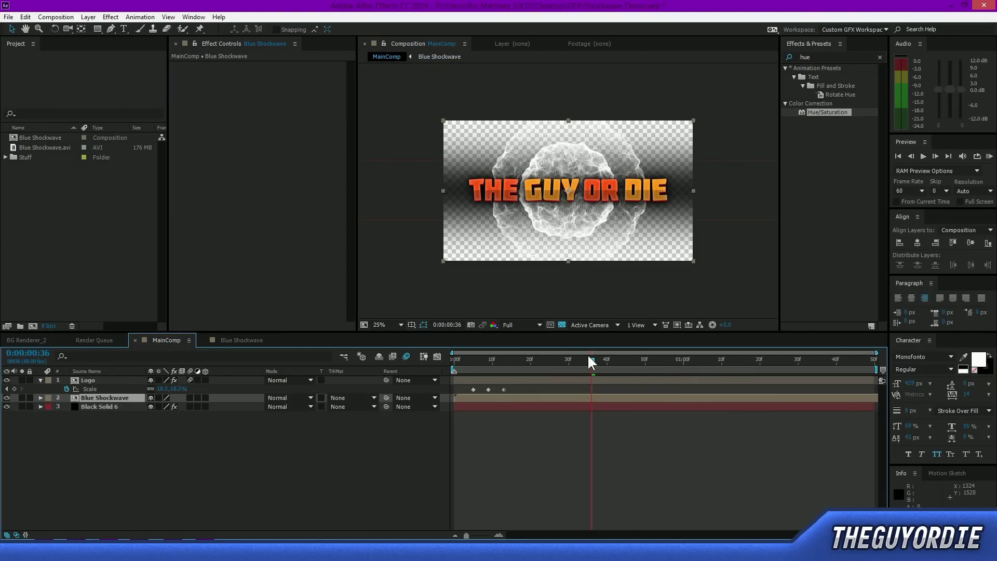
- Scrub MainComp's playhead between frames 19 and 32 to preview the burst
drag(588, 357, 526, 365)
click(502, 169)
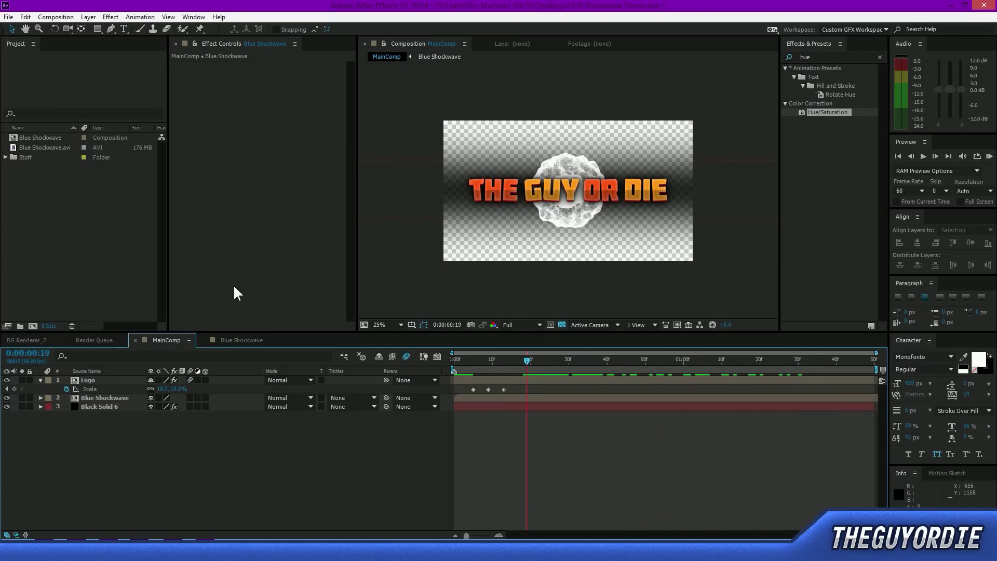
drag(527, 359, 575, 369)
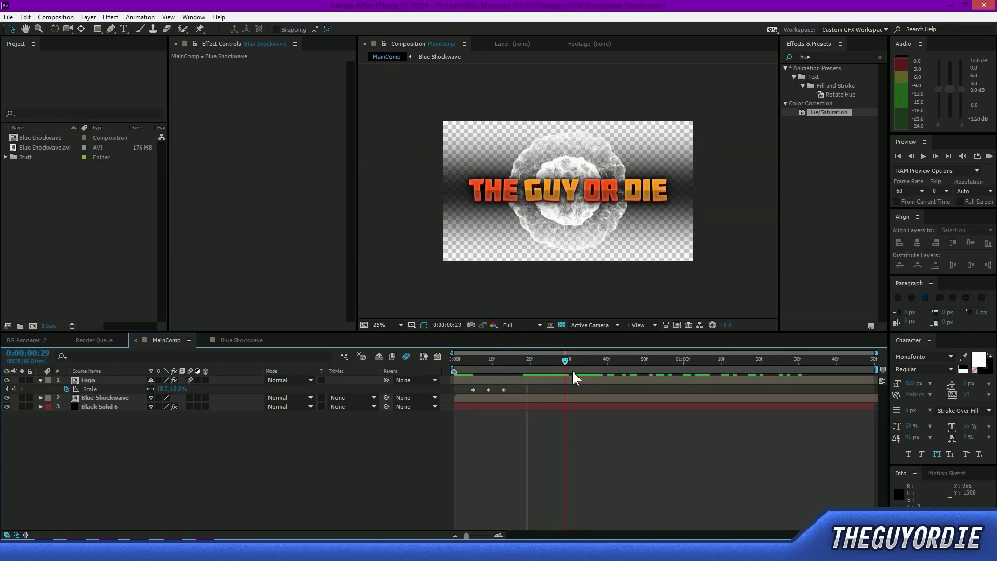
- Compare the MainComp and Blue Shockwave comps, ending in Blue Shockwave
click(241, 340)
click(148, 340)
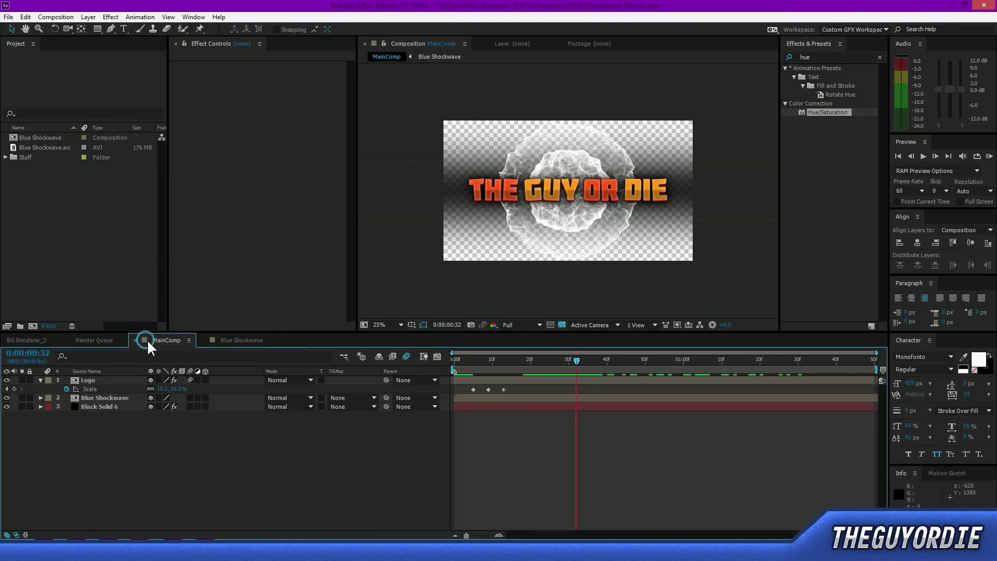
click(222, 340)
click(173, 339)
click(234, 340)
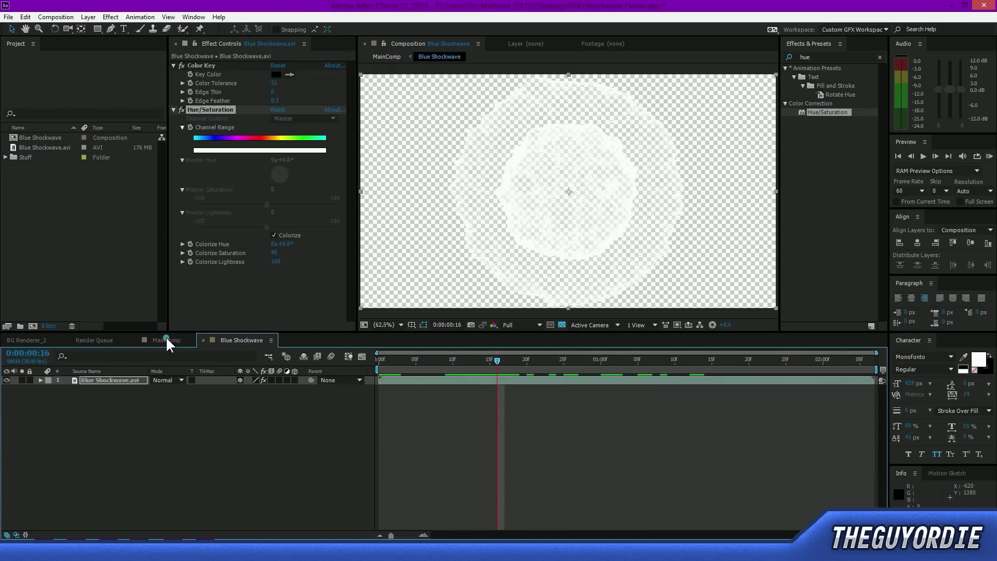
click(166, 339)
click(254, 341)
click(164, 340)
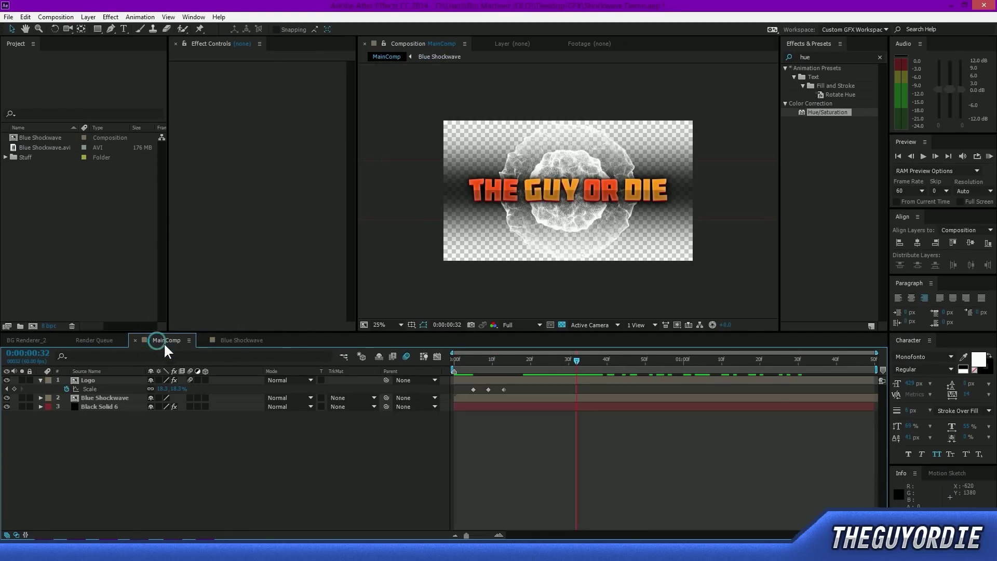
click(229, 339)
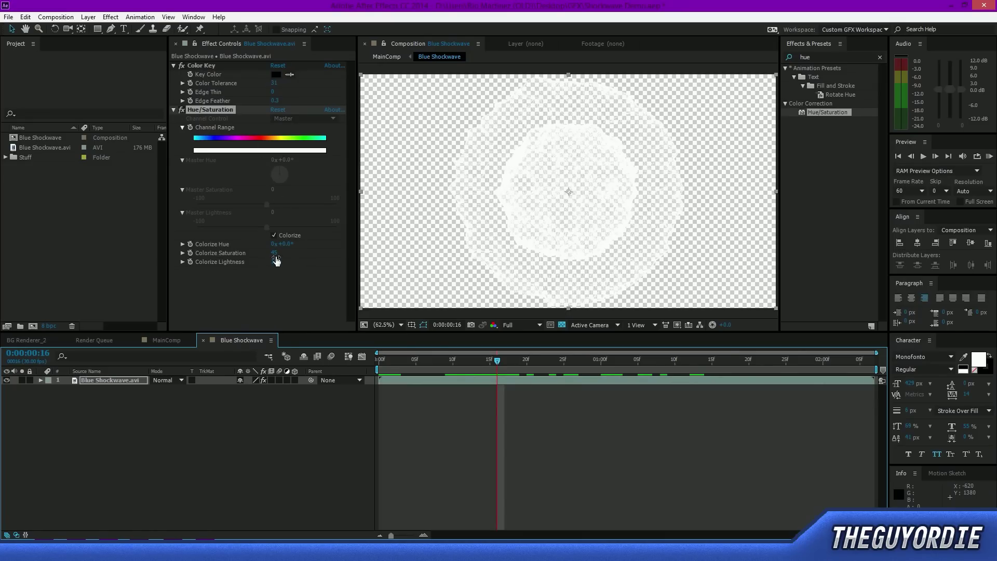
- Lower Colorize Lightness to 36, shift Colorize Hue to orange, and check it in MainComp
drag(278, 270, 296, 261)
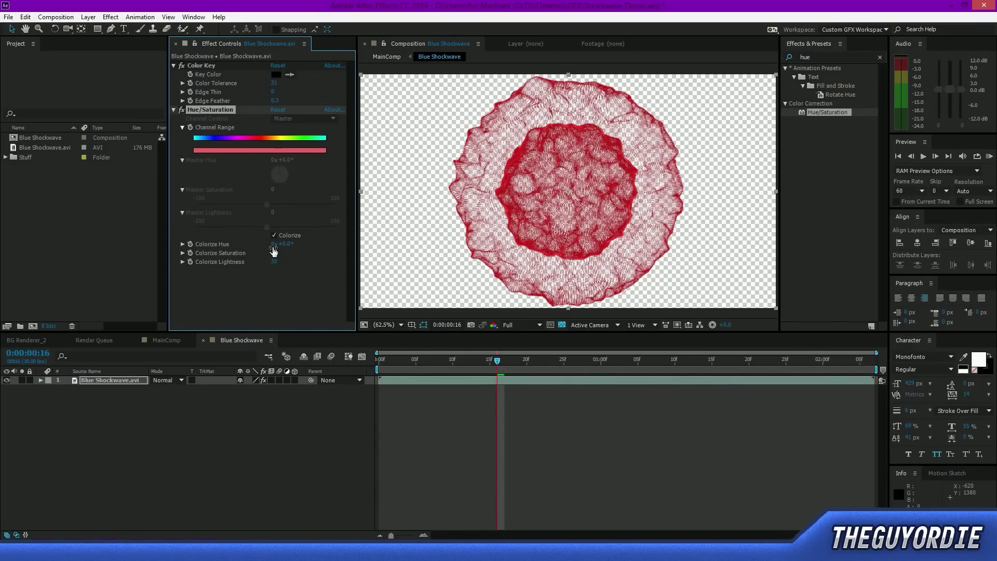
drag(285, 246, 141, 268)
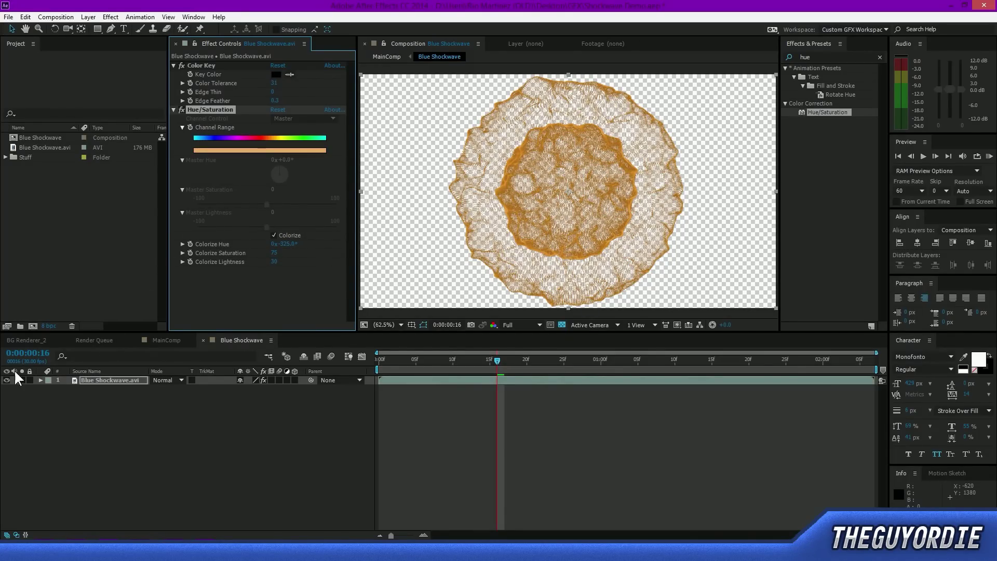
click(136, 420)
click(148, 341)
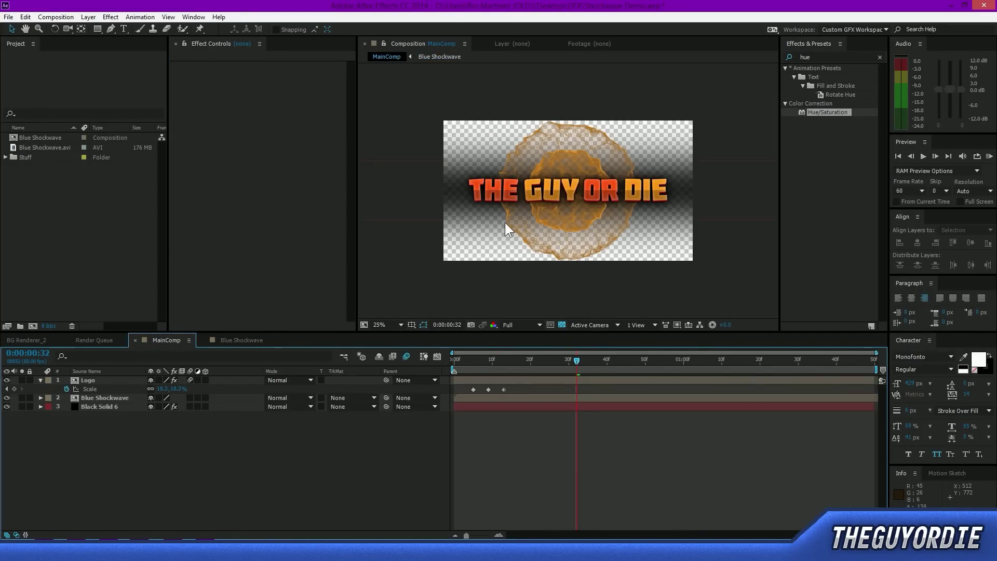
scroll(503, 222, up, 2)
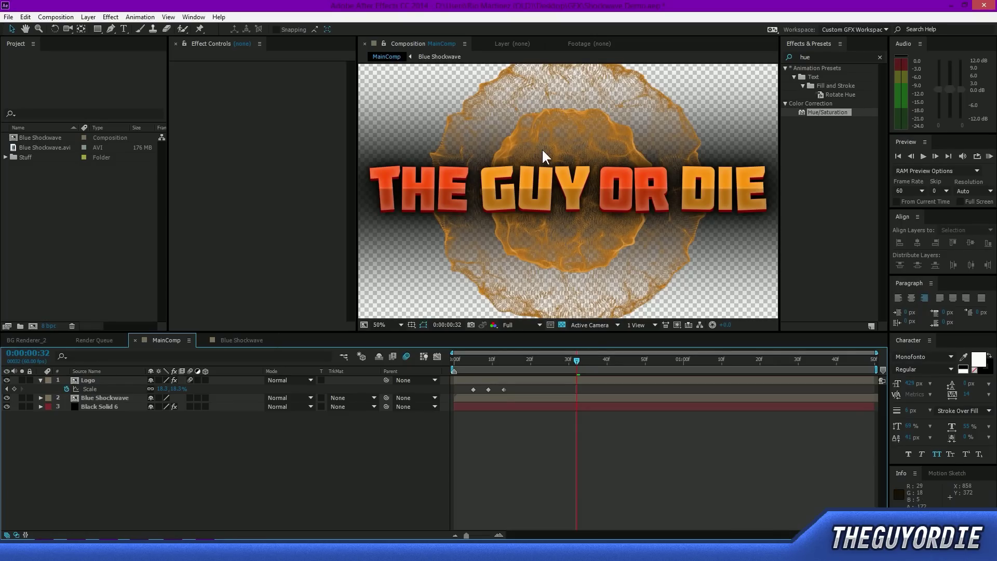
scroll(542, 151, up, 1)
scroll(542, 151, down, 2)
scroll(542, 151, up, 2)
- In the Blue Shockwave comp, search 'glow' and apply Glow to the shockwave layer
click(237, 340)
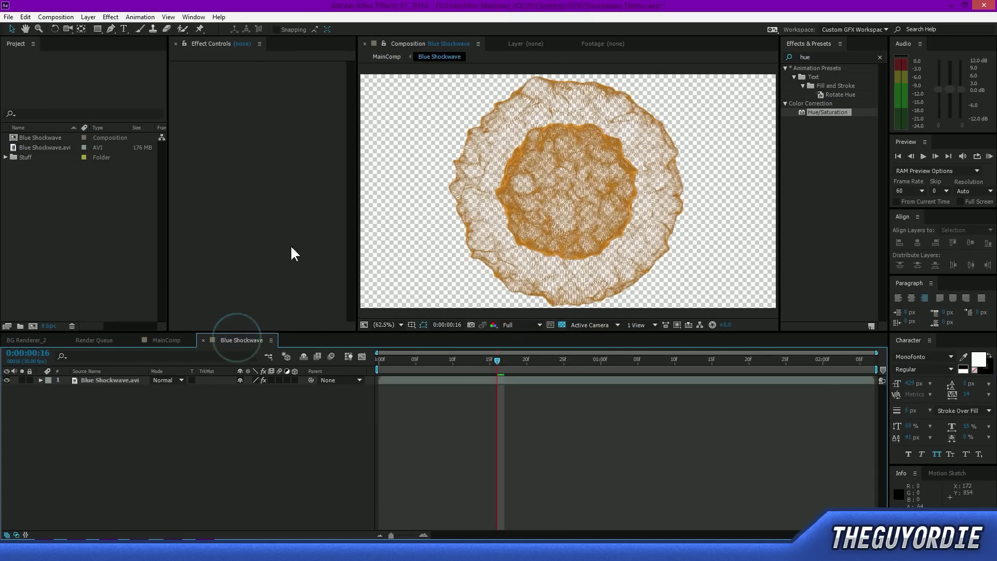
click(829, 56)
text(glow)
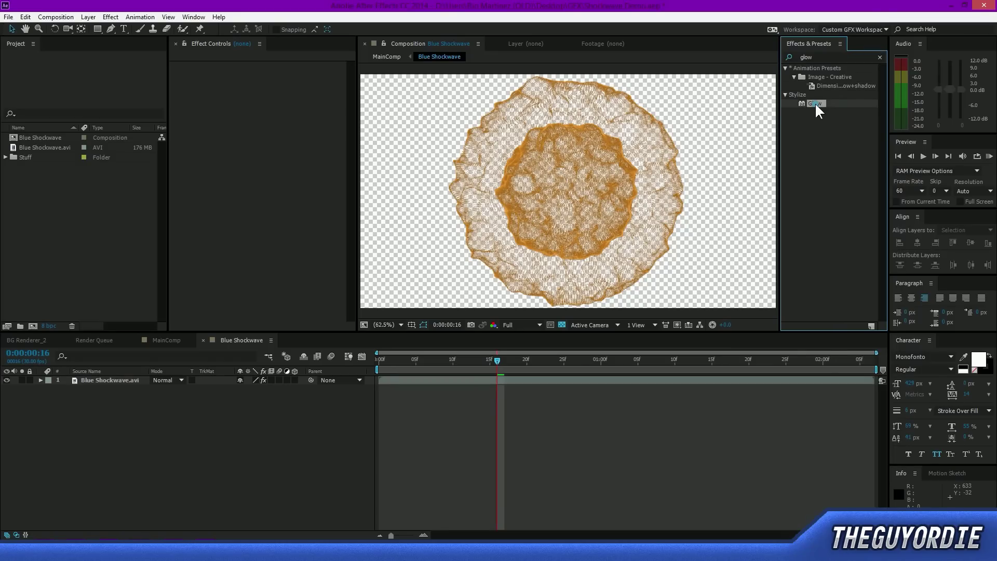
drag(816, 105, 109, 381)
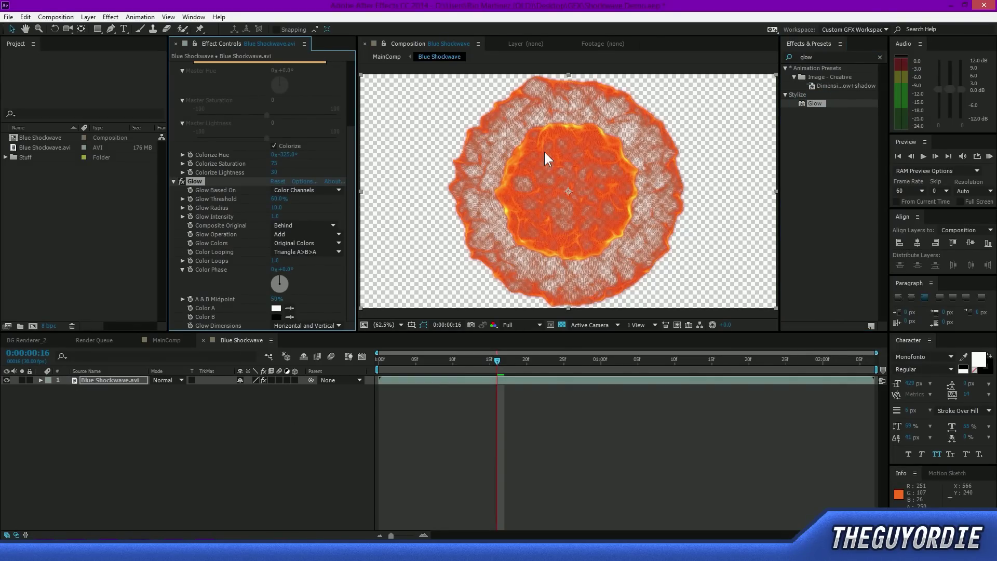
- Tune Glow to threshold 57.6%, radius 33.0 and intensity 2.5
key(slash)
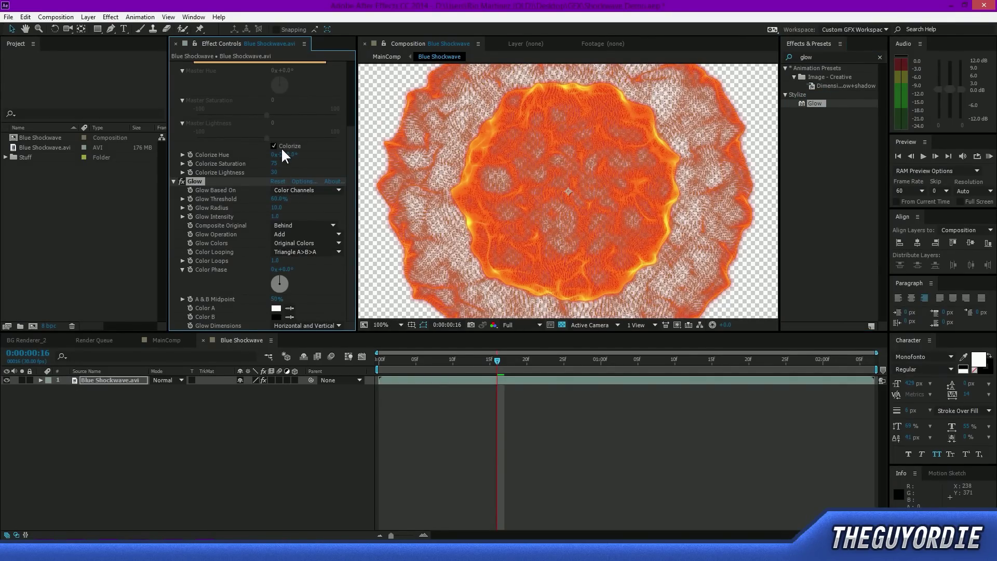
drag(275, 207, 271, 234)
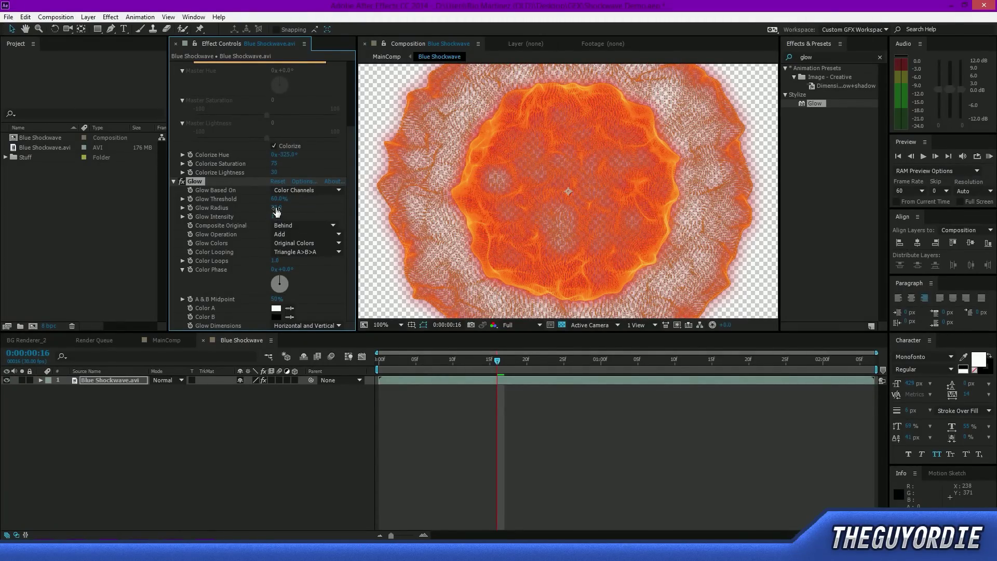
drag(279, 200, 296, 231)
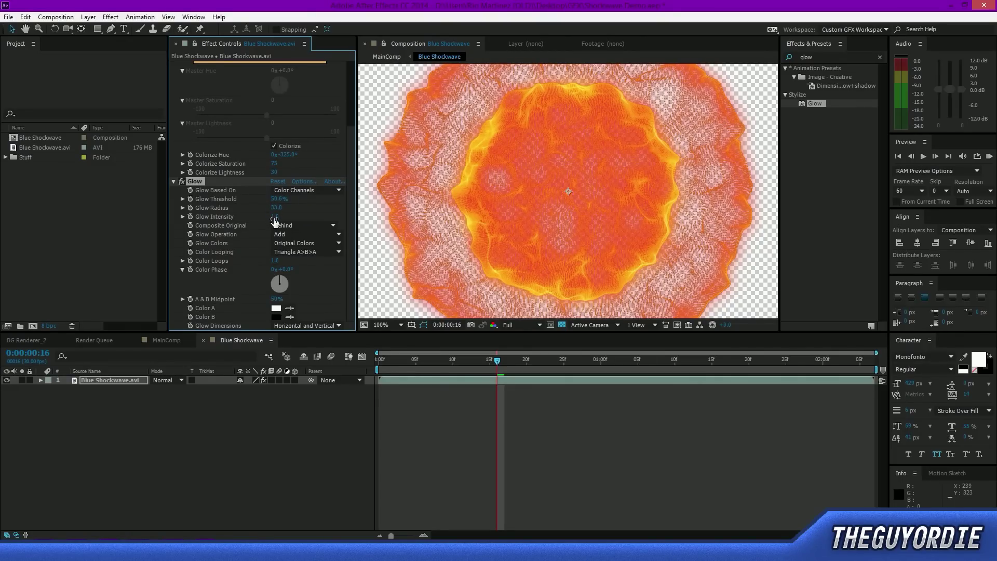
drag(273, 216, 363, 230)
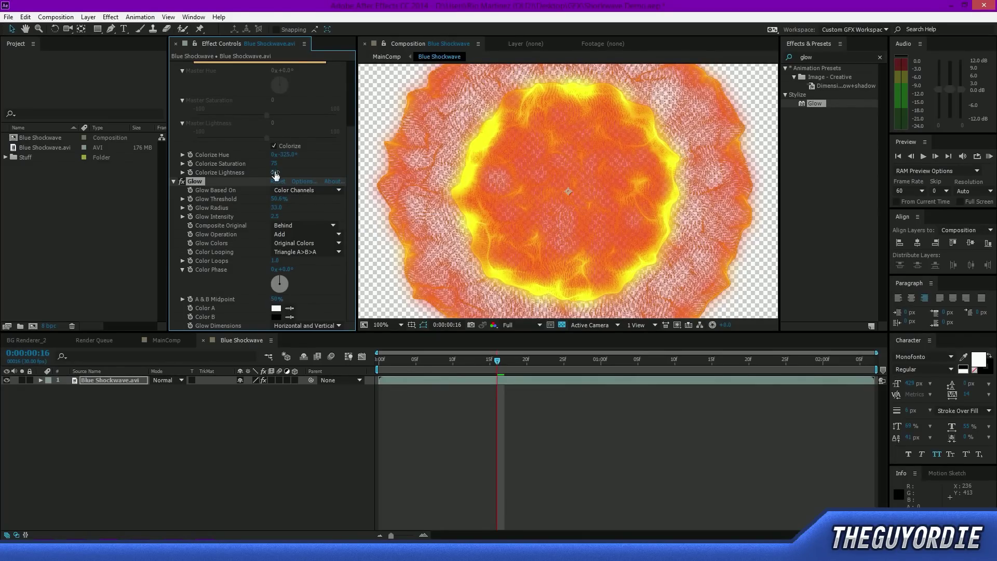
drag(276, 199, 296, 208)
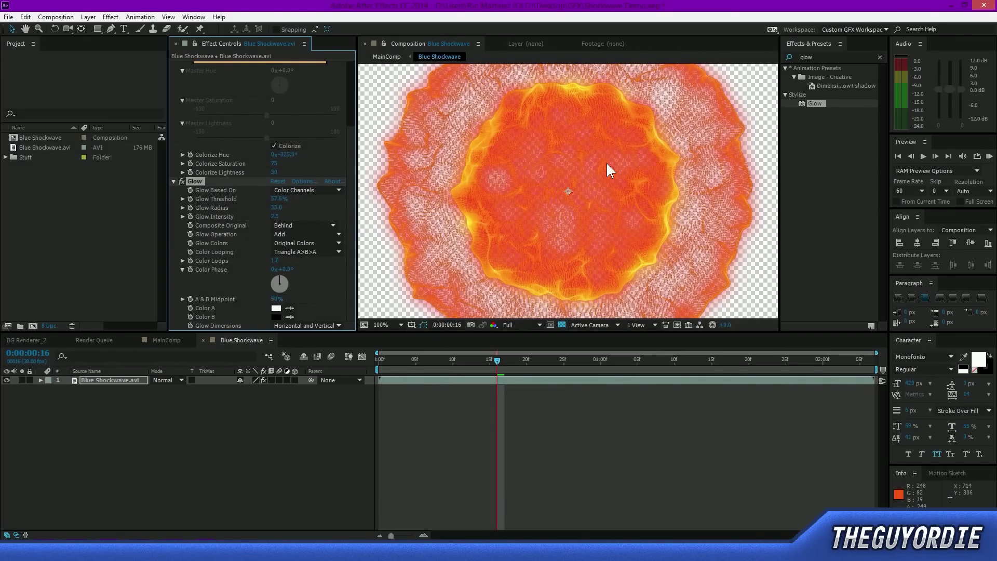
key(comma)
key(comma)
key(comma)
key(comma)
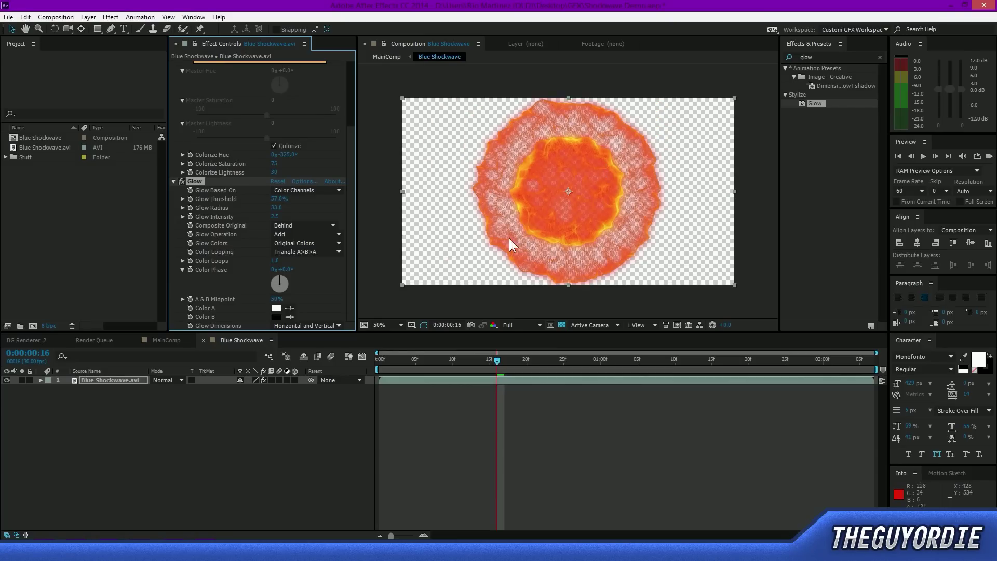
key(period)
key(period)
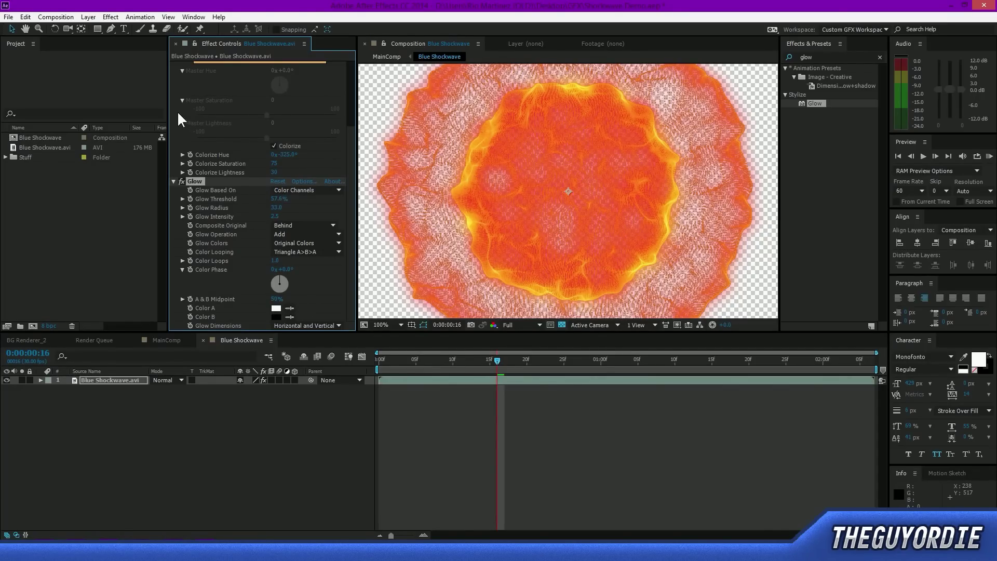
- Collapse the Glow settings and view the glowing shockwave in MainComp
click(173, 181)
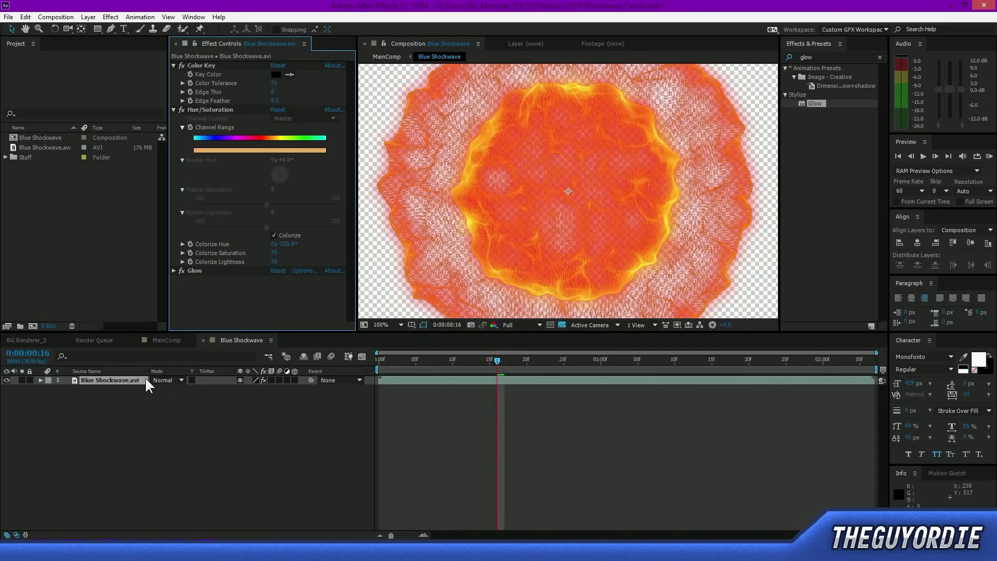
click(166, 340)
scroll(594, 191, down, 1)
scroll(594, 191, up, 1)
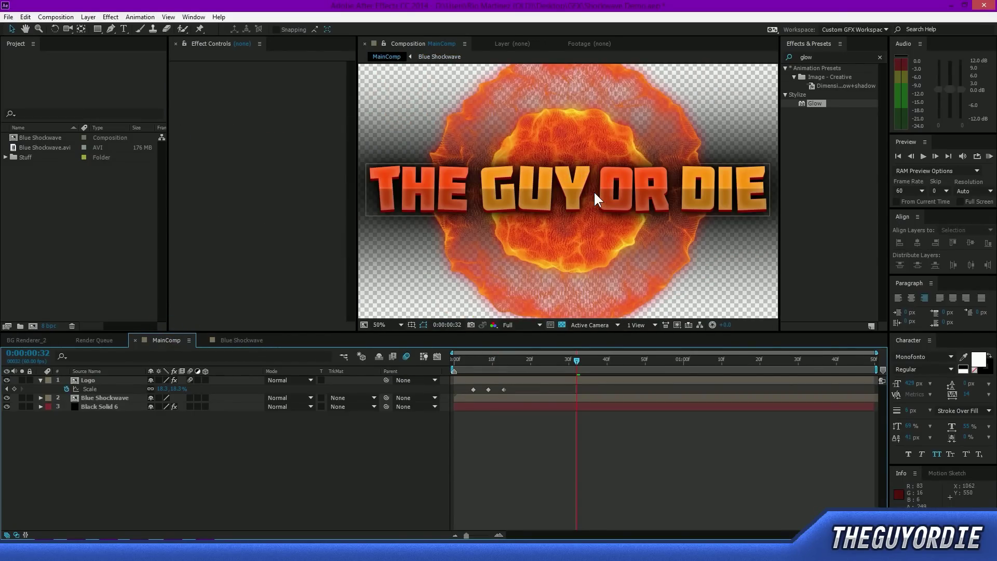
- Turn Glow off to compare in MainComp, then switch Glow back on
click(236, 341)
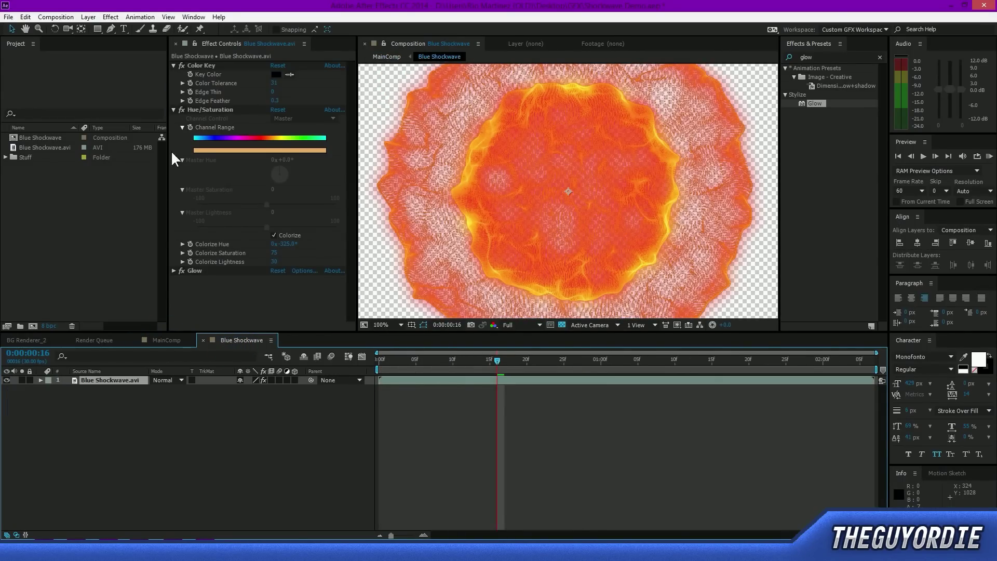
click(182, 270)
click(174, 110)
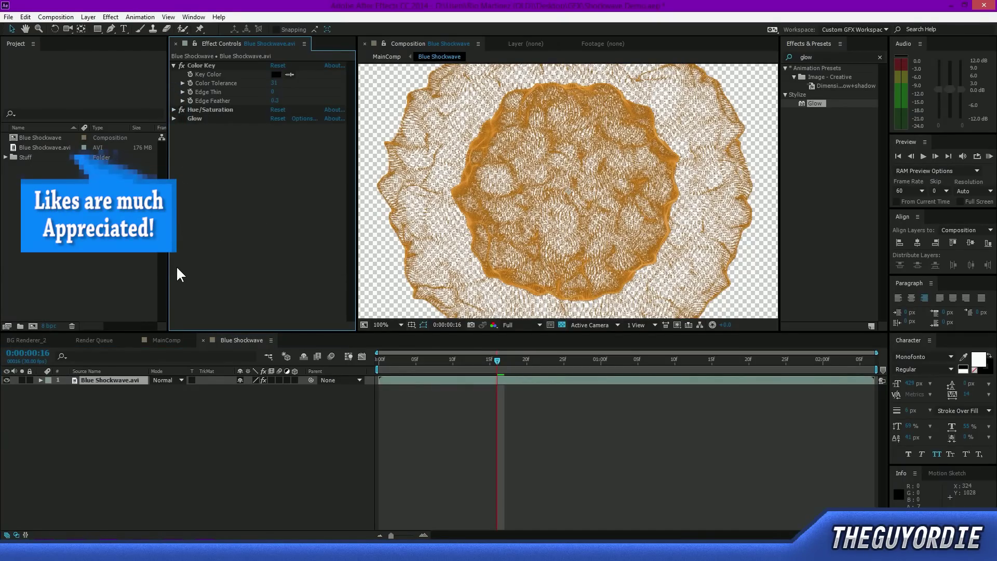
click(168, 337)
click(220, 340)
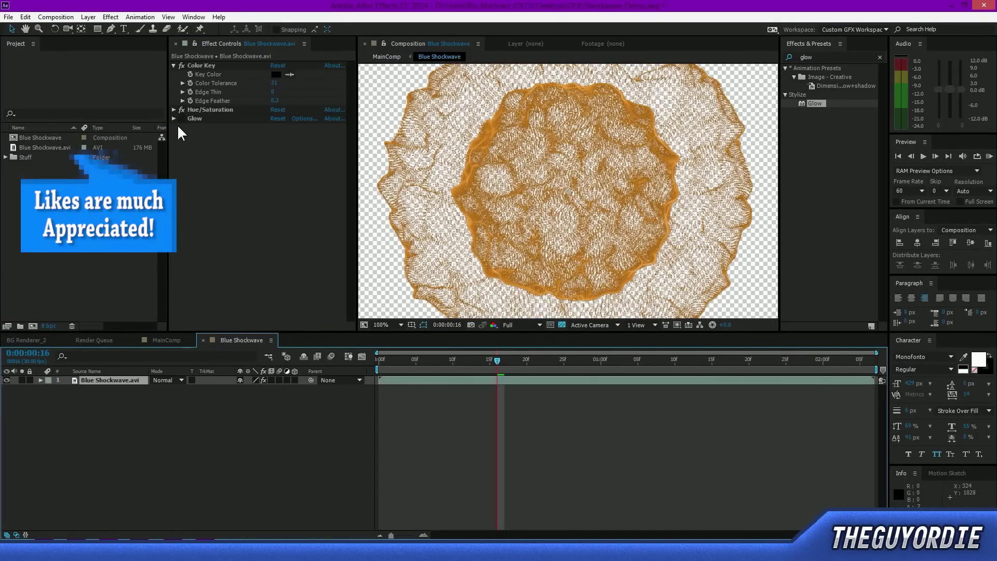
click(182, 119)
click(167, 340)
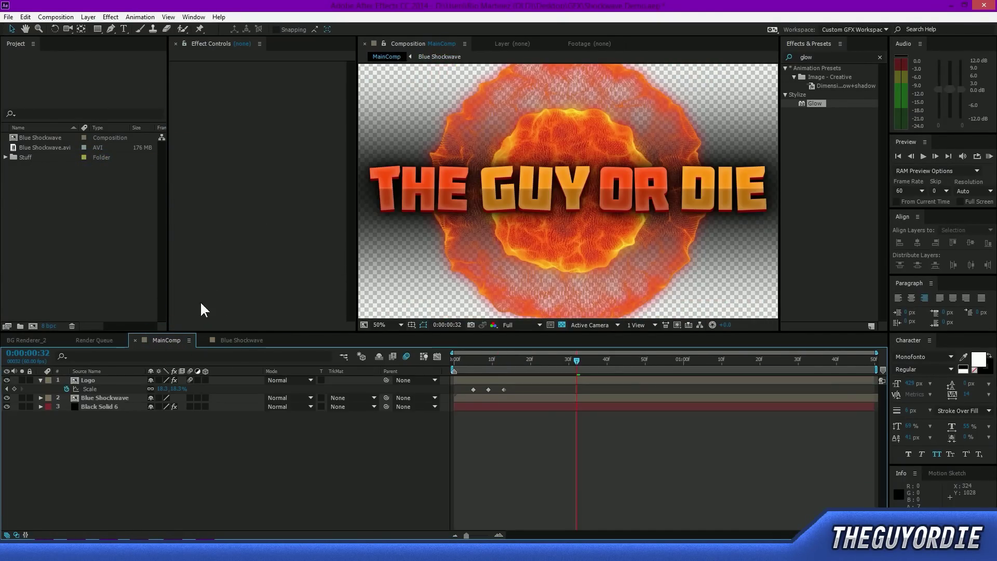
- Return to MainComp with the Blue Shockwave layer selected
scroll(578, 191, down, 2)
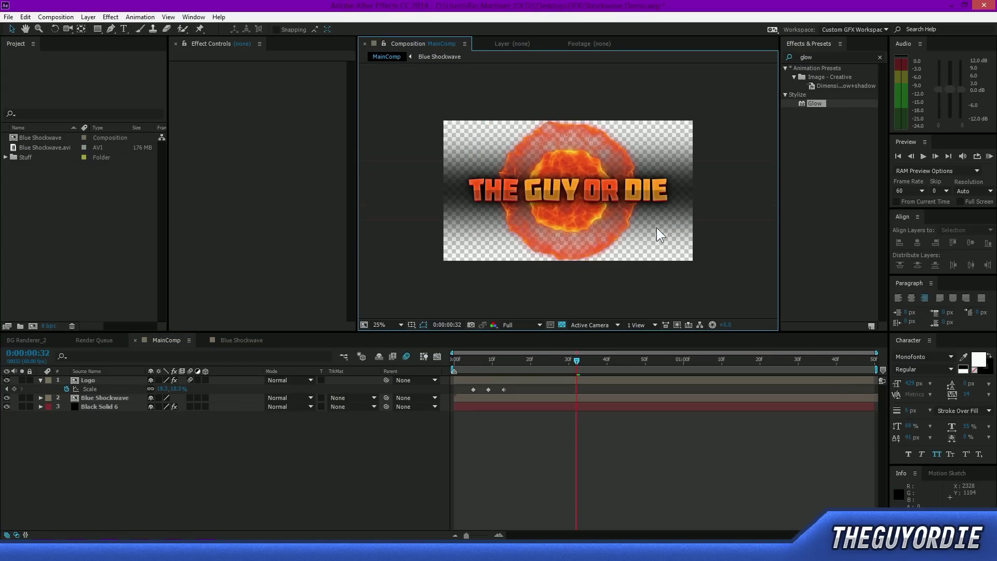
scroll(656, 227, up, 1)
scroll(640, 266, down, 1)
click(137, 398)
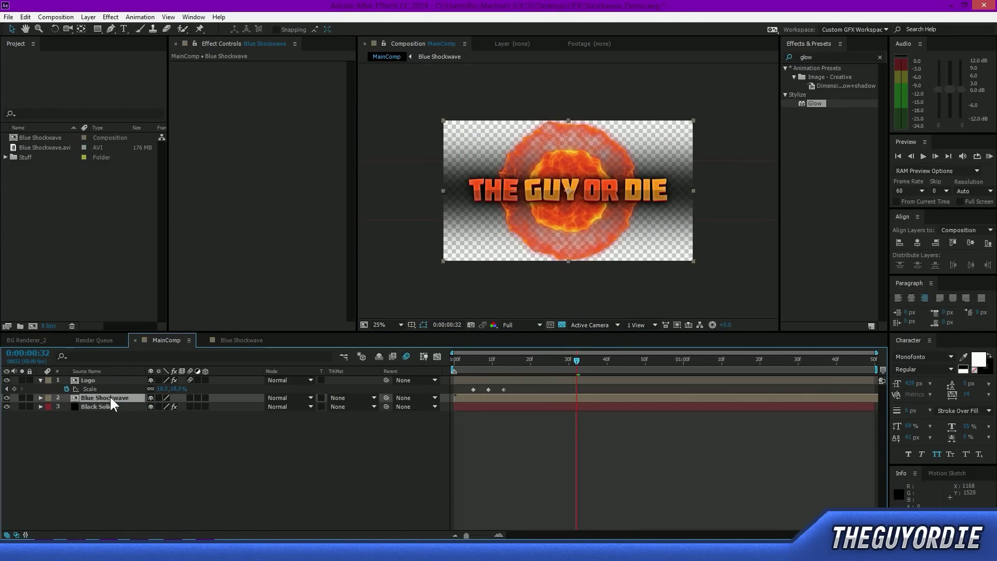
click(240, 339)
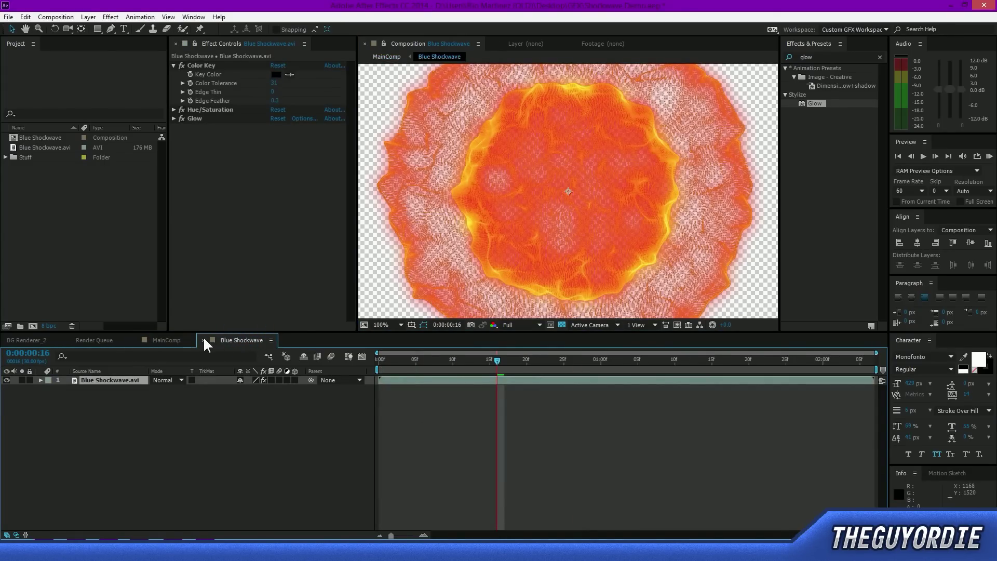
click(230, 414)
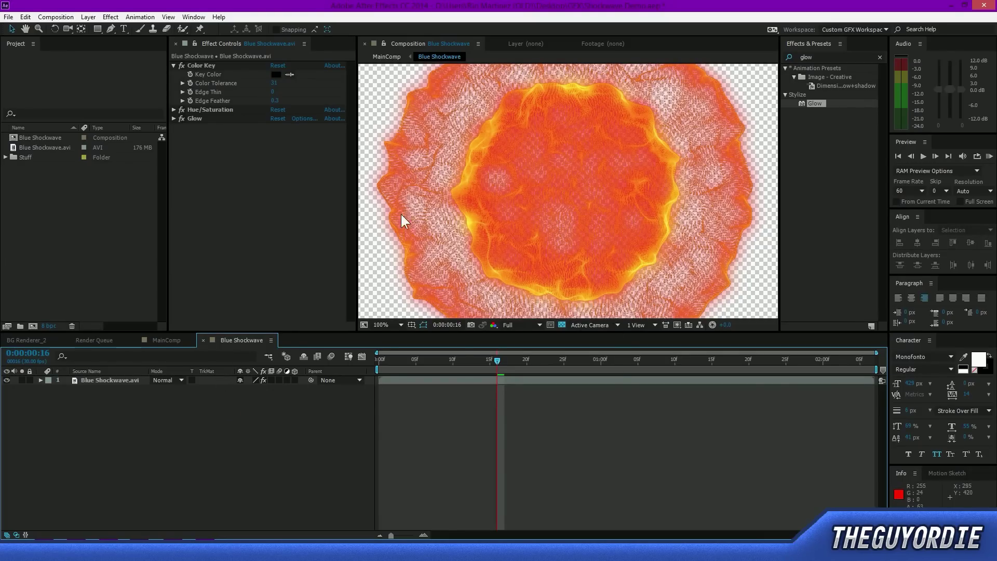
click(162, 341)
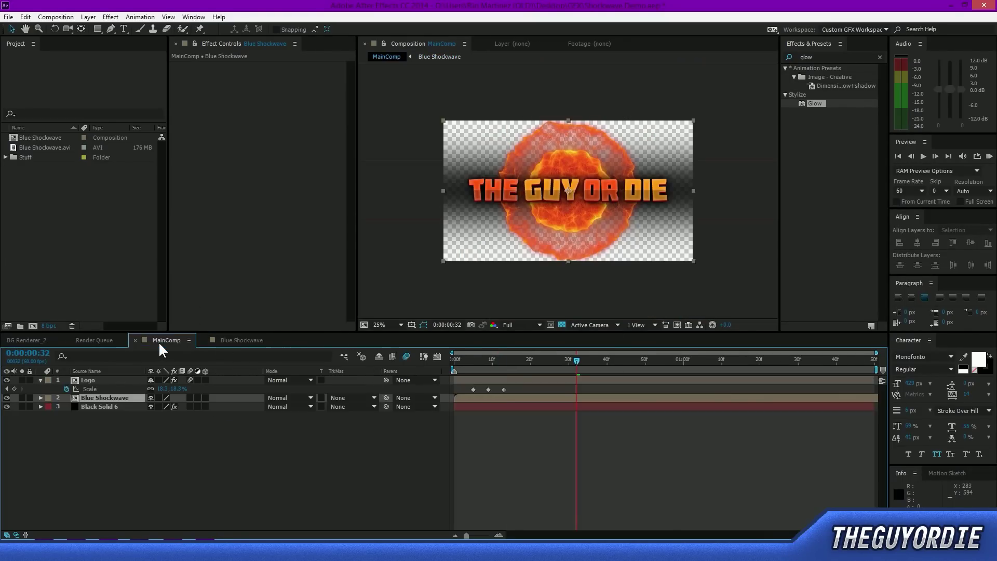
click(118, 472)
click(103, 398)
- Select the Blue Shockwave layer, zoom to 50%, and park MainComp's time at frame 5
click(428, 100)
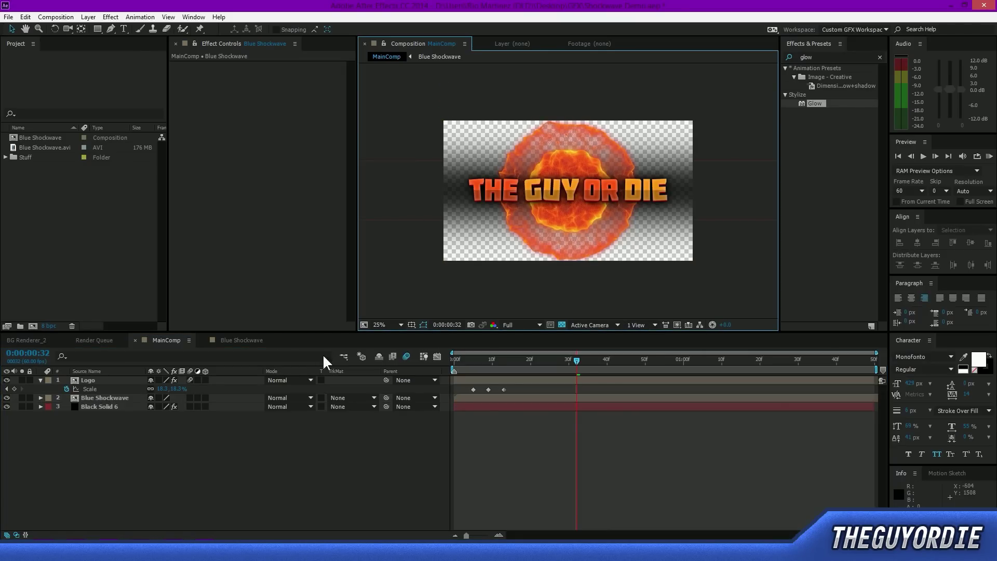
click(123, 396)
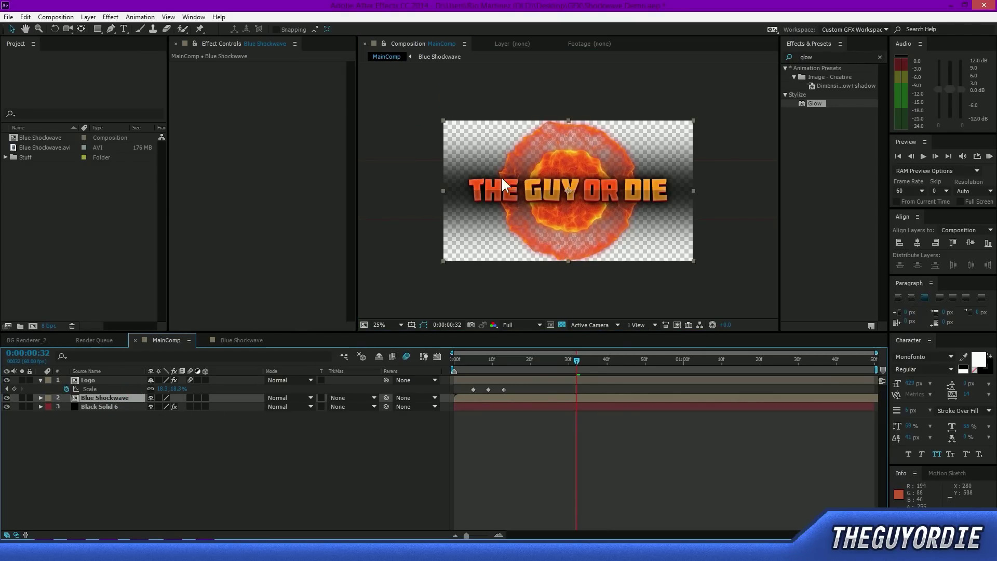
key(period)
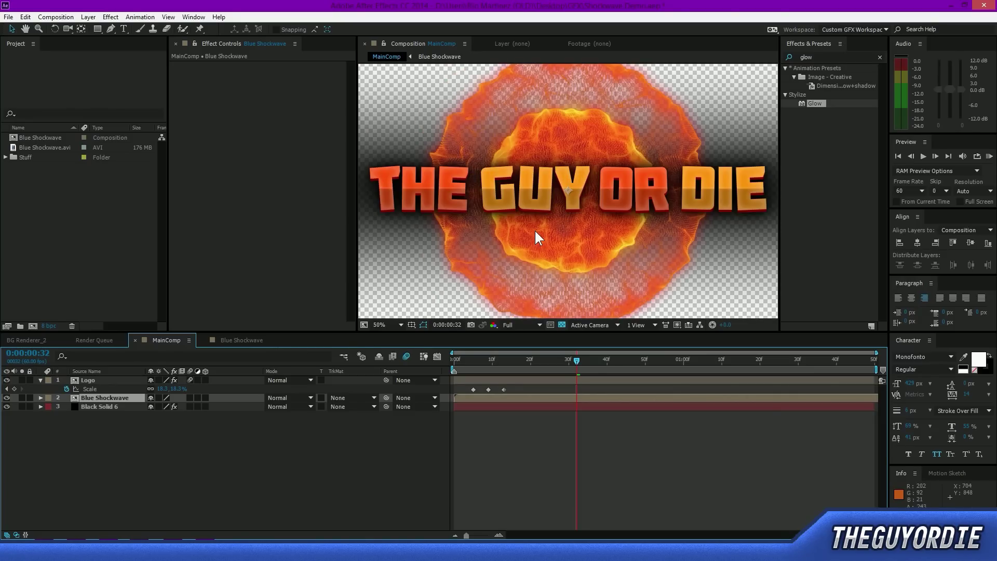
drag(487, 361, 470, 358)
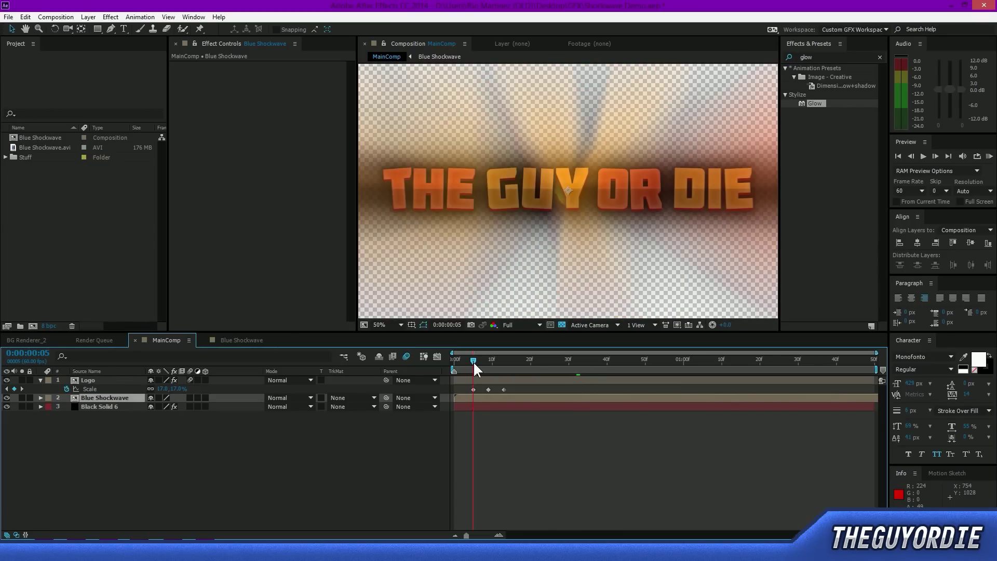
key(Page_Down)
key(Page_Down)
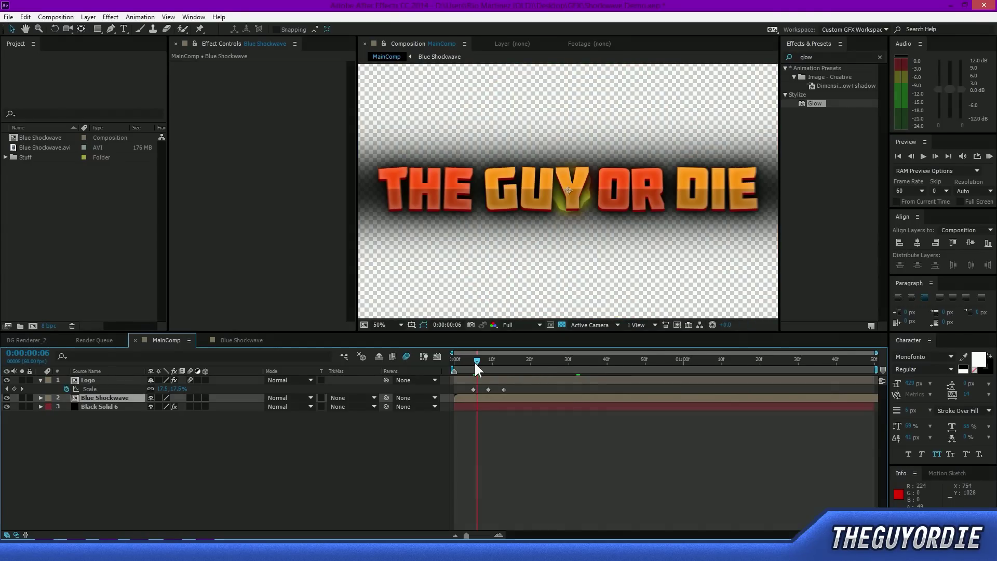
key(Page_Up)
key(Page_Up)
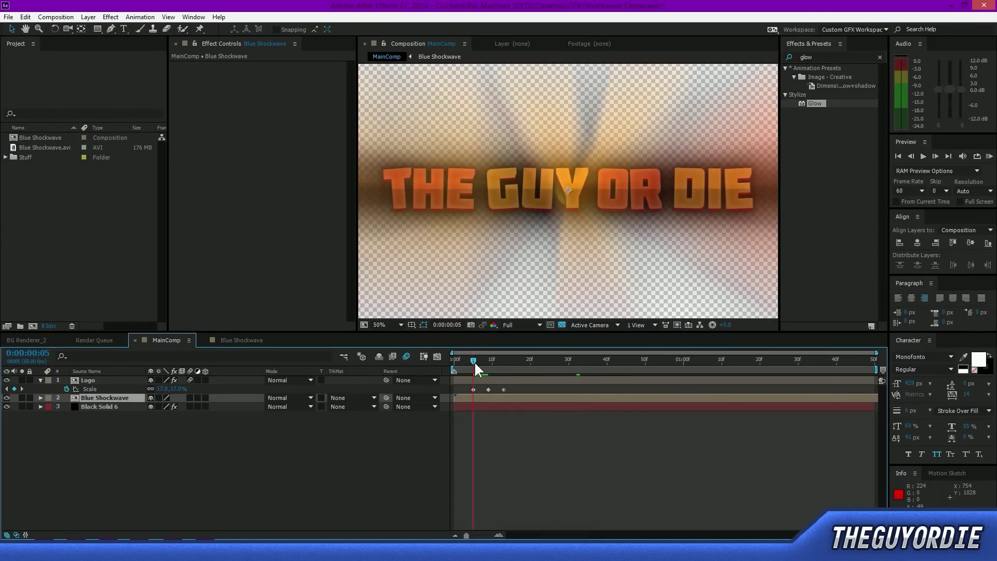
click(511, 398)
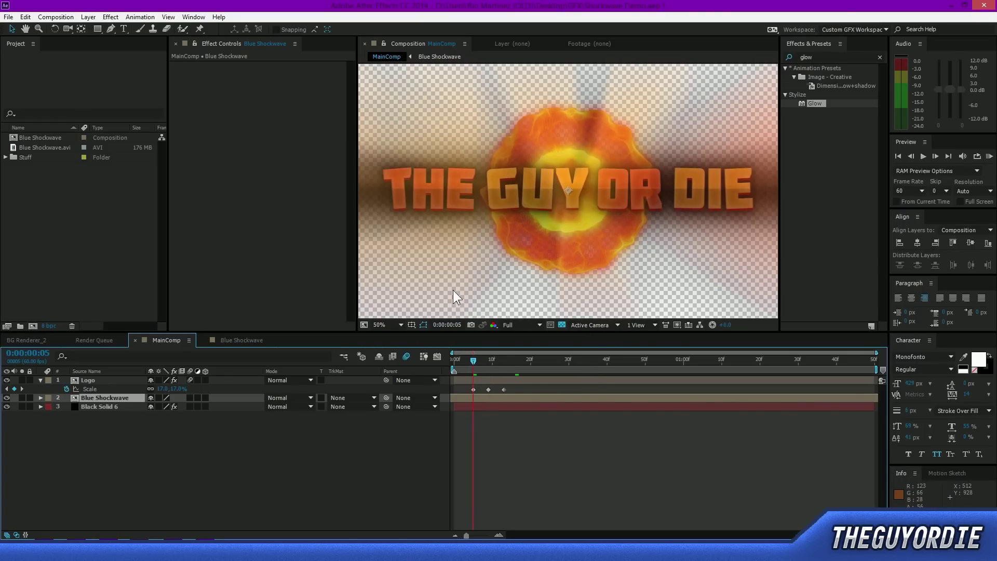
- Set the preview resolution to Quarter and slide the shockwave layer later in time
click(513, 324)
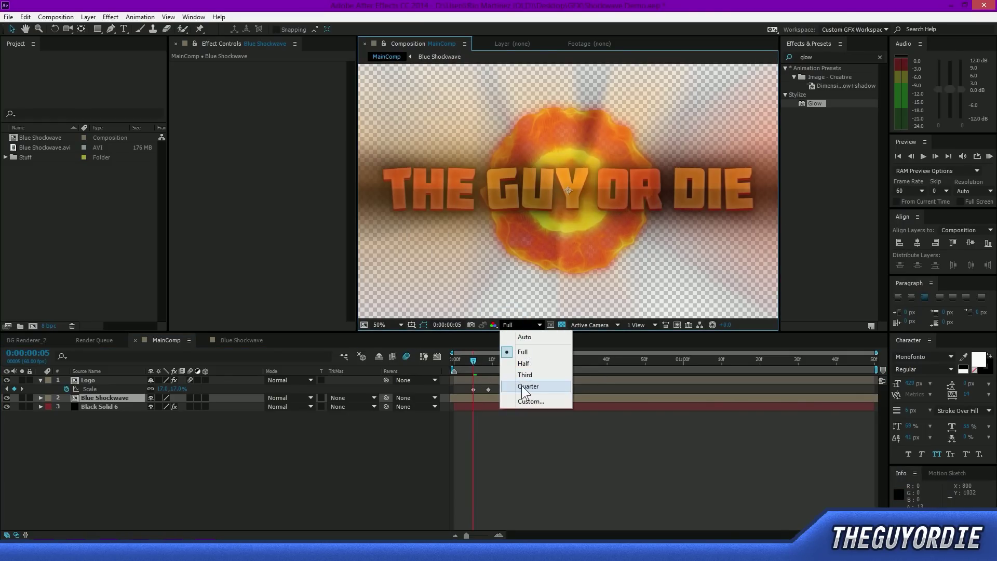
click(521, 384)
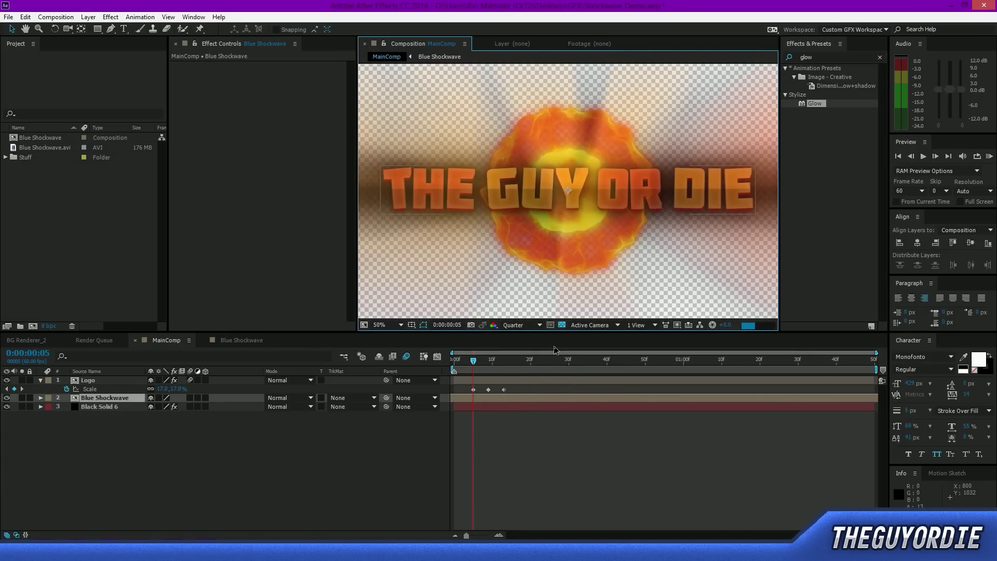
click(504, 390)
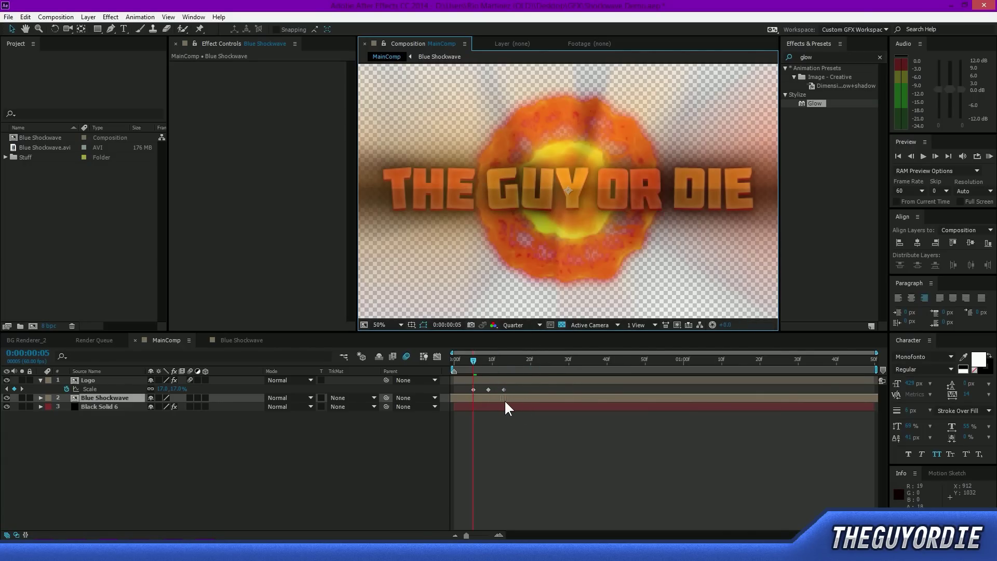
drag(535, 404, 571, 404)
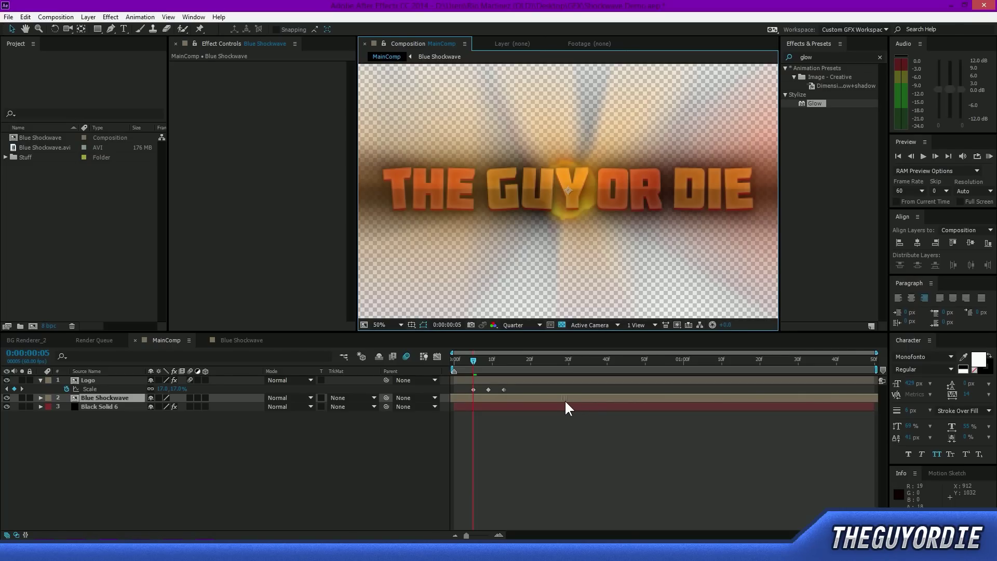
drag(565, 401, 593, 407)
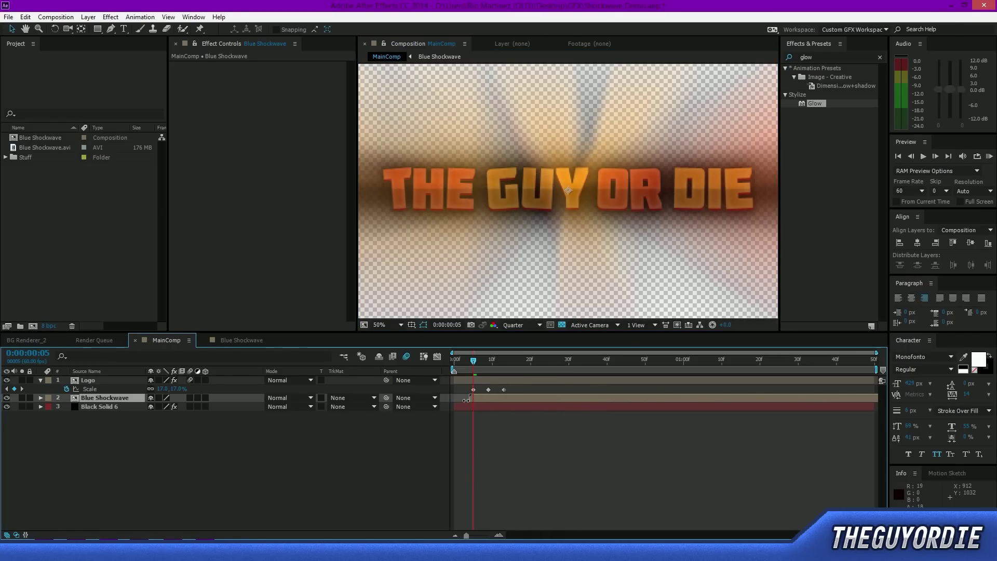
- Enable Time Remapping with Ctrl+Alt+T and preview the burst across frames 5–50
key(ctrl+alt+t)
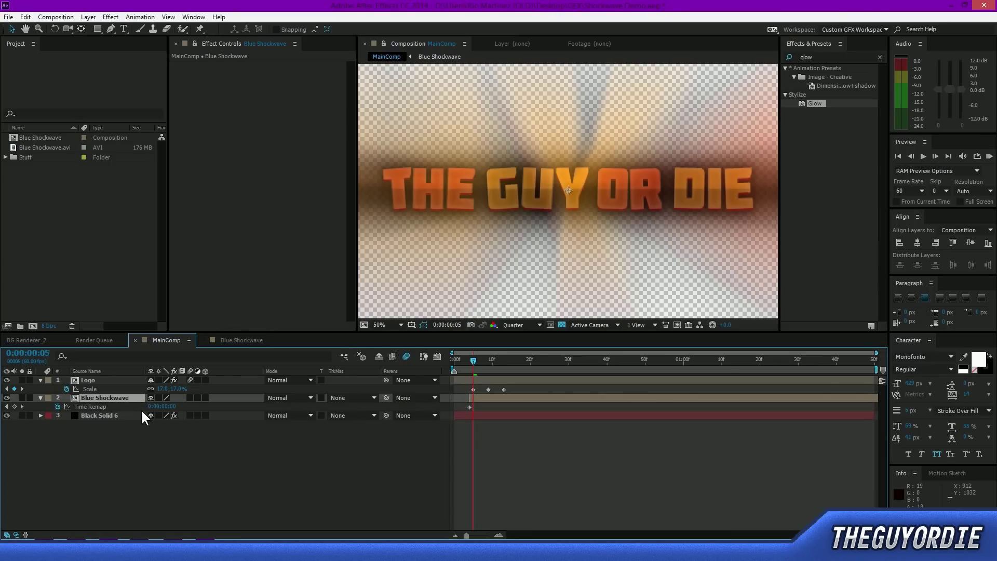
right_click(114, 392)
right_click(111, 396)
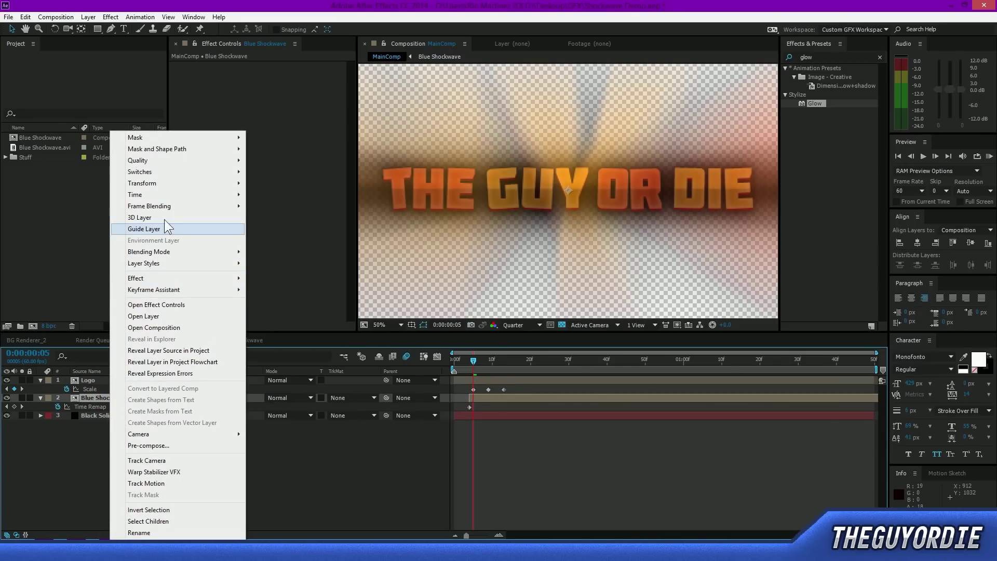
mouse_move(167, 195)
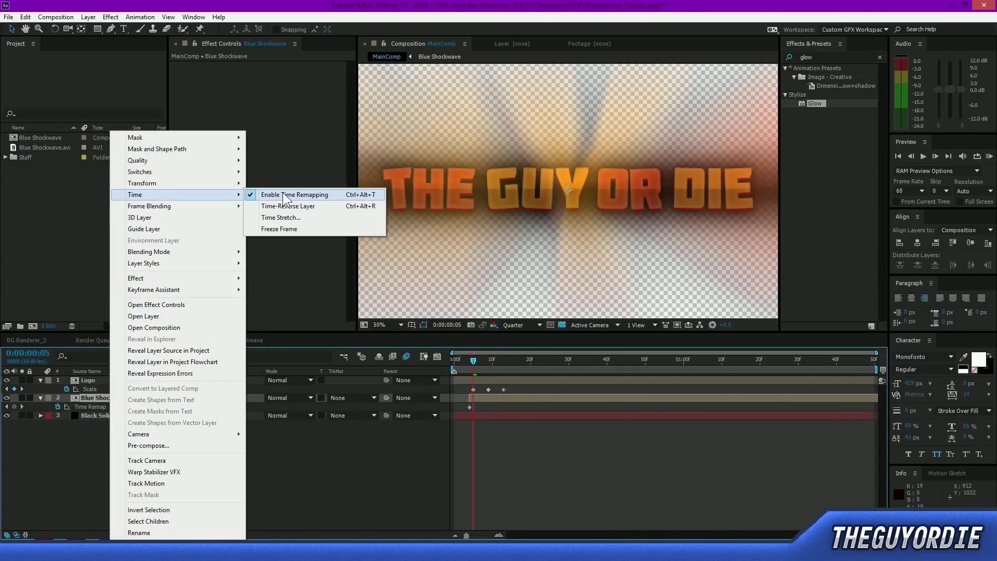
click(380, 465)
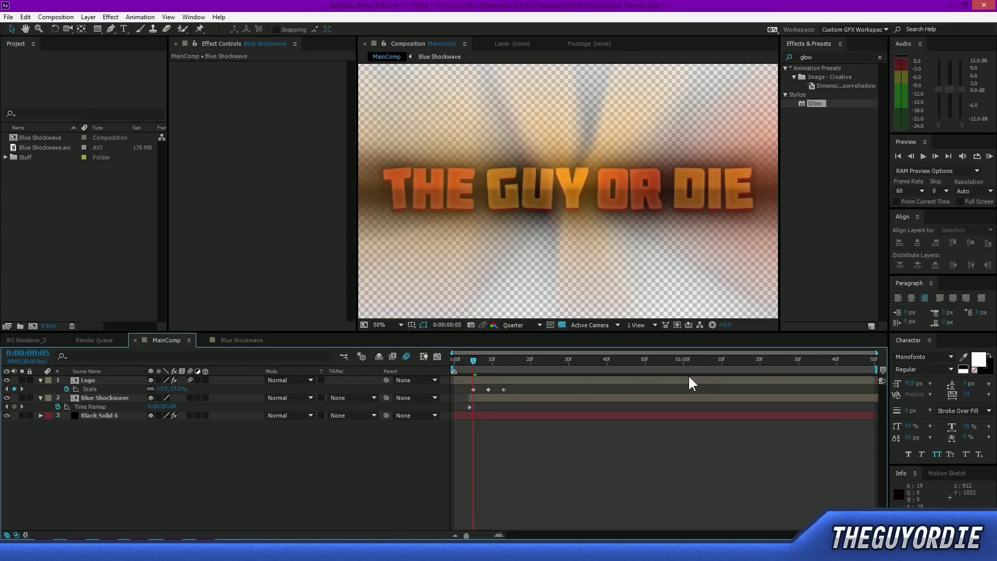
click(613, 362)
drag(613, 361, 837, 397)
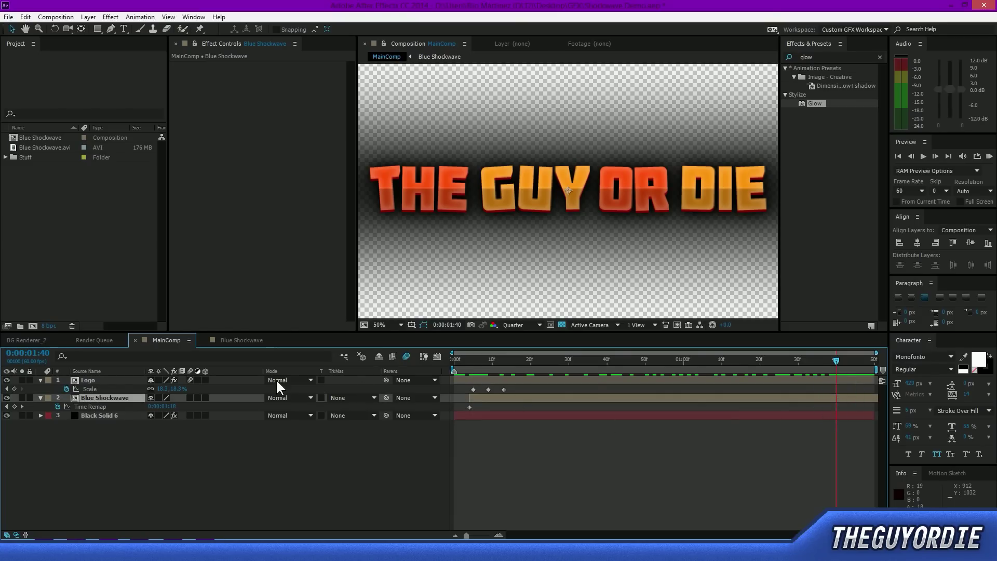
- Add a Time Remap keyframe at the playhead and shift the end keyframe slightly earlier
click(14, 407)
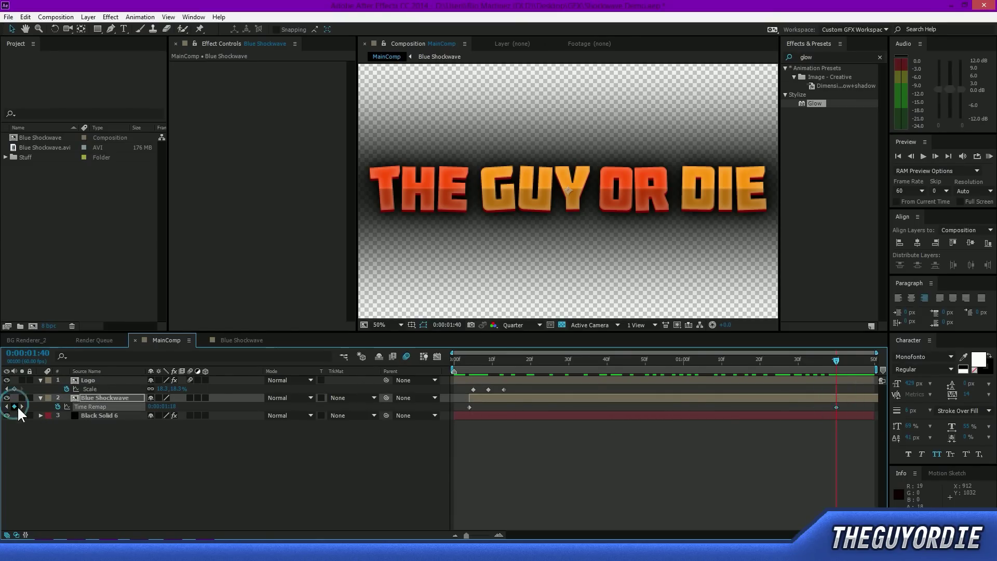
click(846, 439)
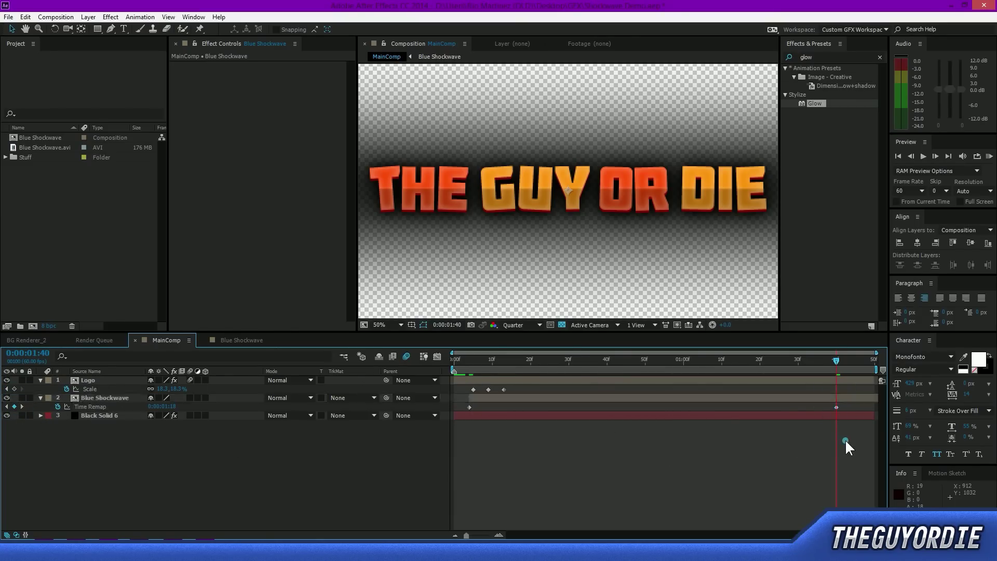
click(836, 408)
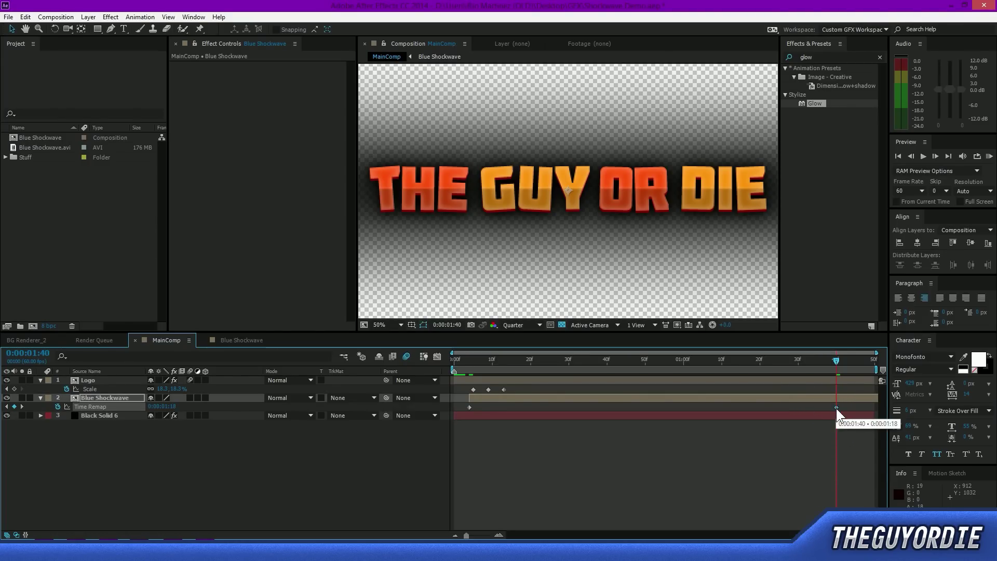
drag(836, 408, 497, 406)
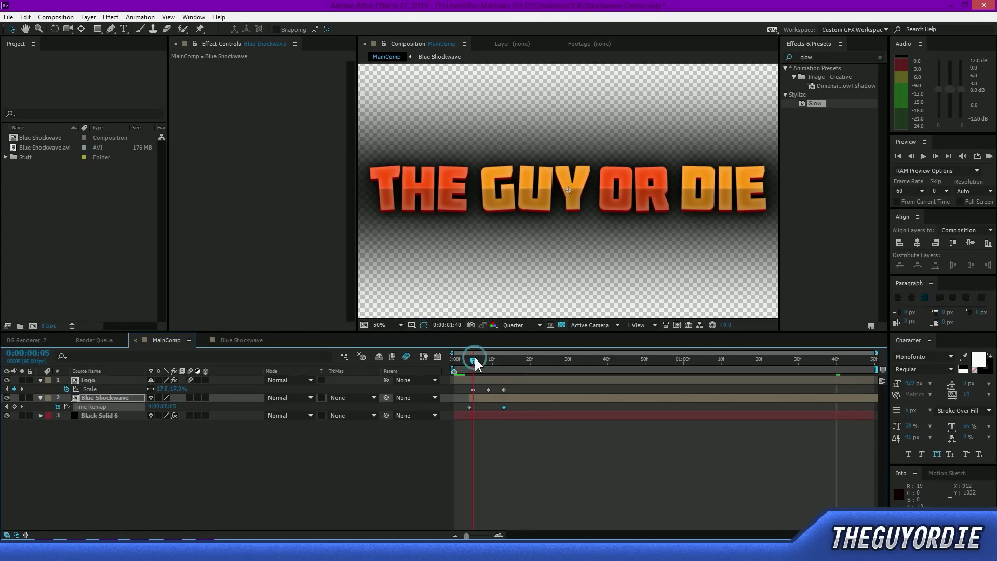
- Pull the end Time Remap keyframe much earlier, near frame 20, and scrub to check the burst
drag(477, 363, 853, 406)
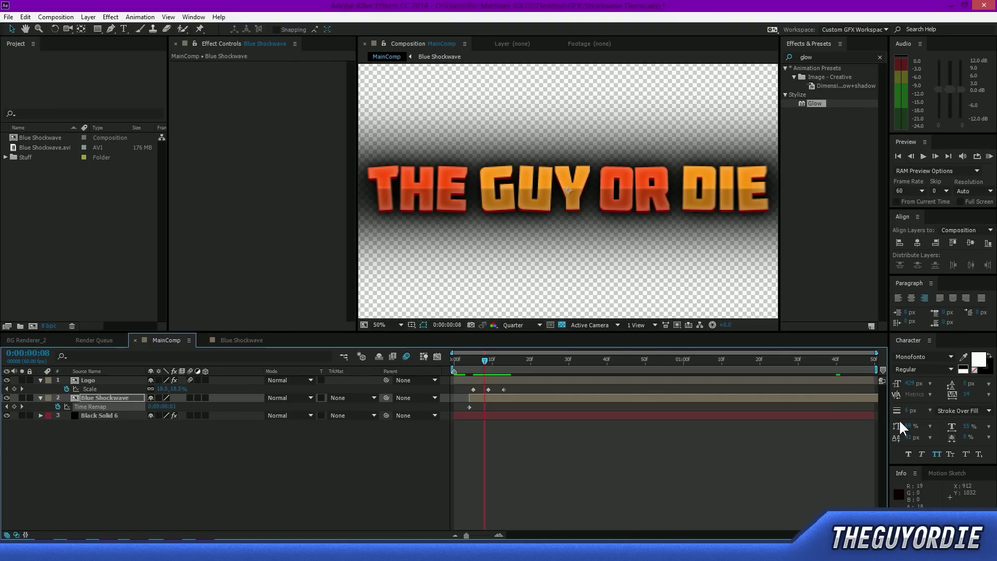
drag(852, 431, 515, 418)
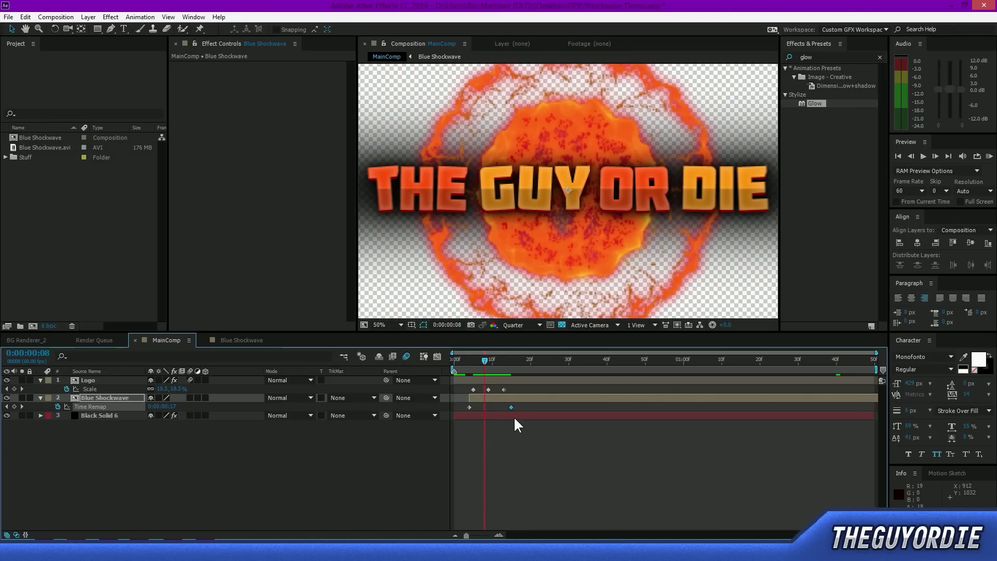
drag(489, 367, 525, 408)
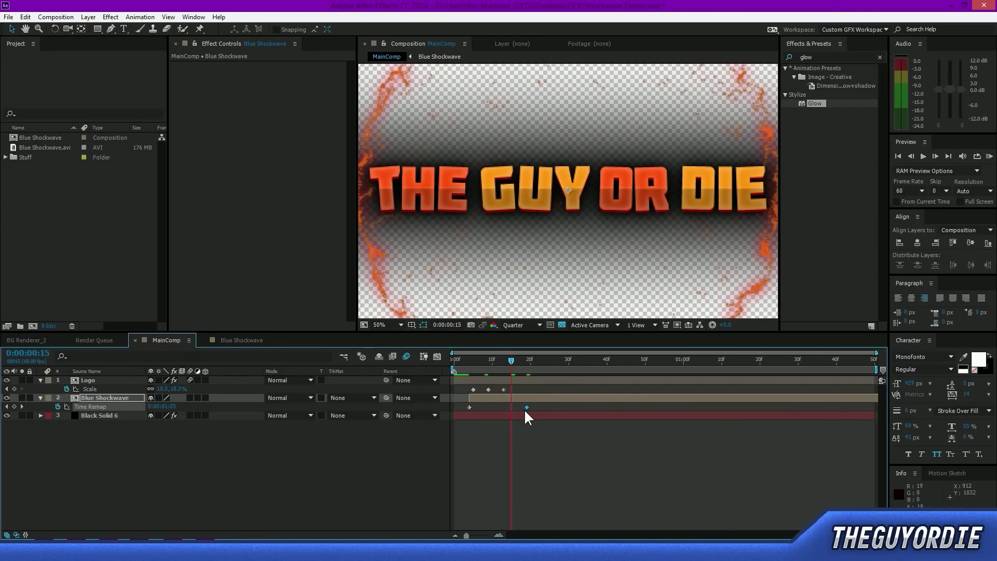
- Set the viewer resolution to Full and play a preview of the animation
click(535, 326)
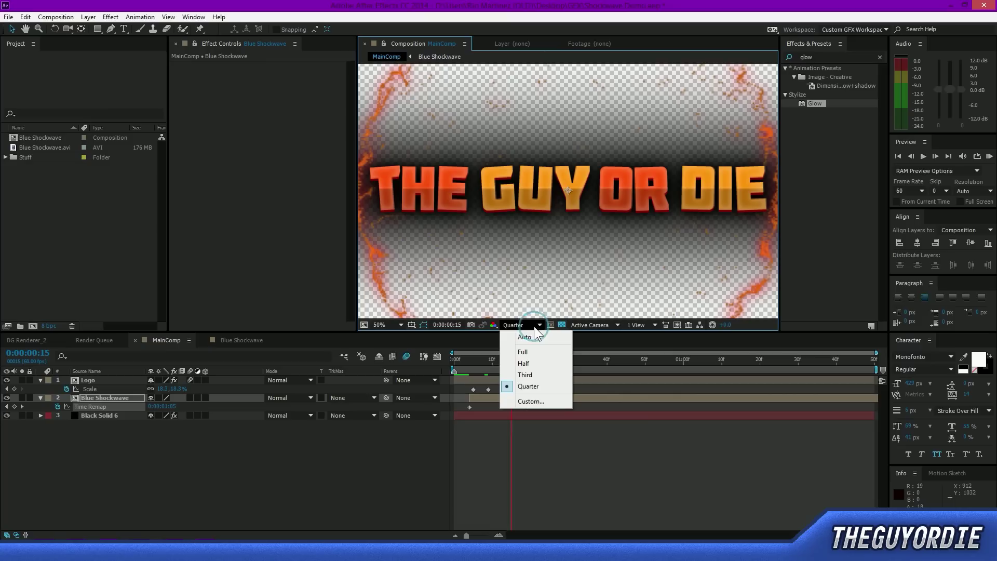
click(540, 352)
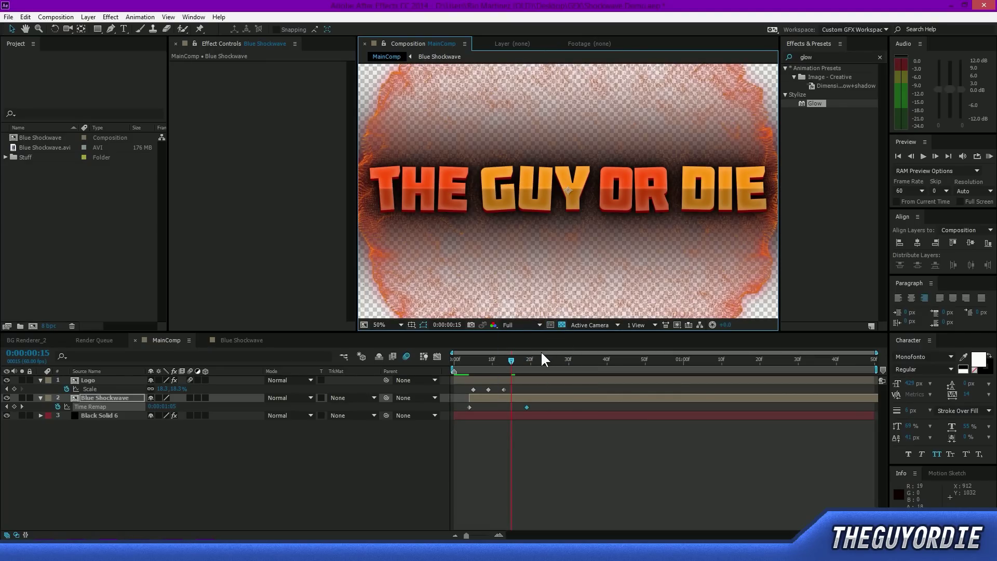
key(space)
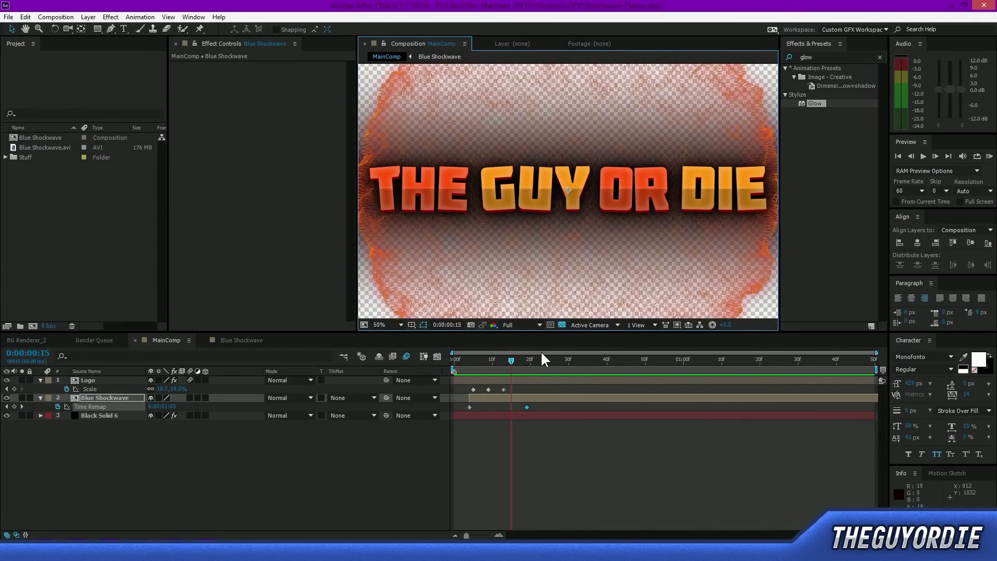
key(space)
key(space)
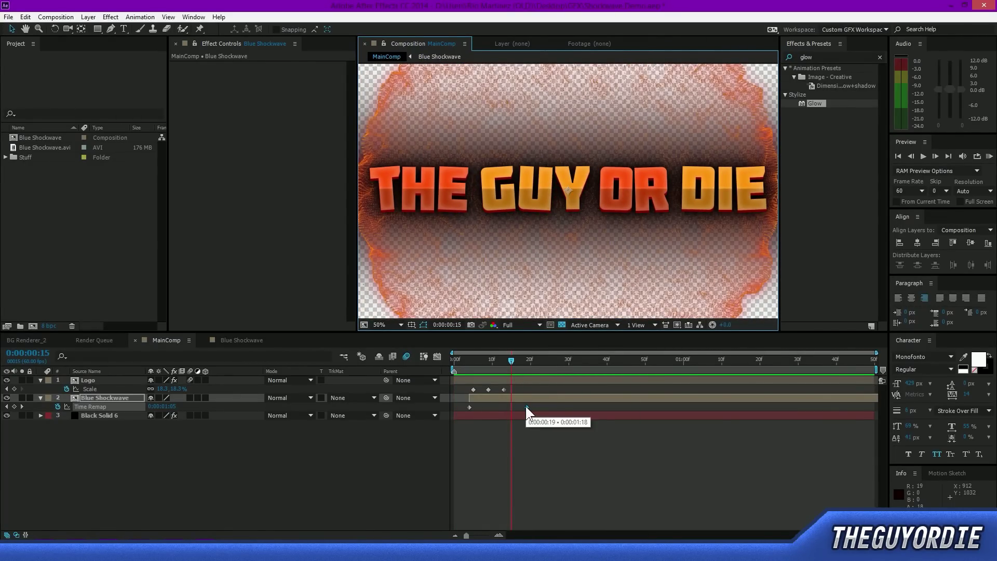
- Move the end Time Remap keyframe later, to about 50f, and preview the slower burst again
drag(526, 407, 656, 413)
key(space)
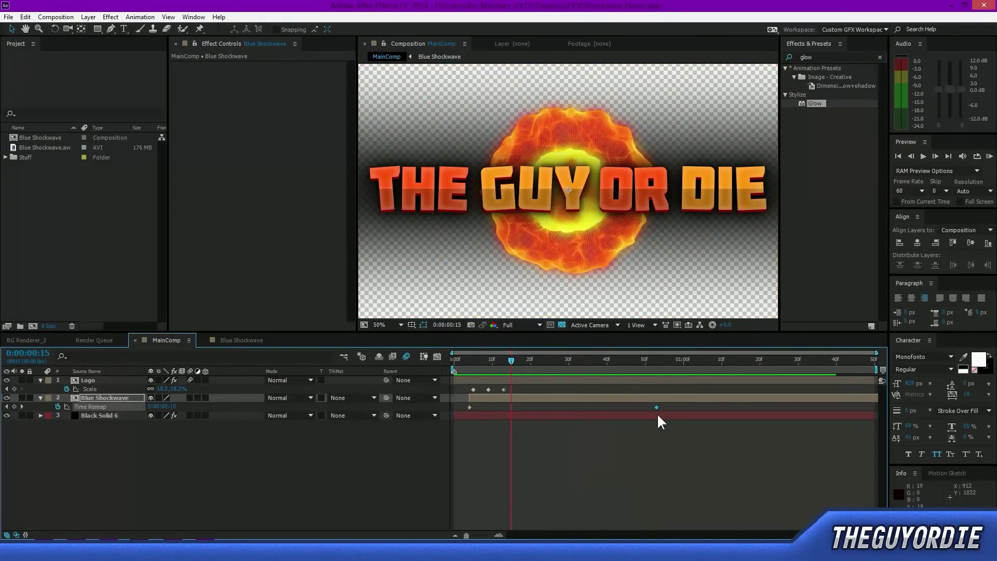
drag(513, 359, 493, 393)
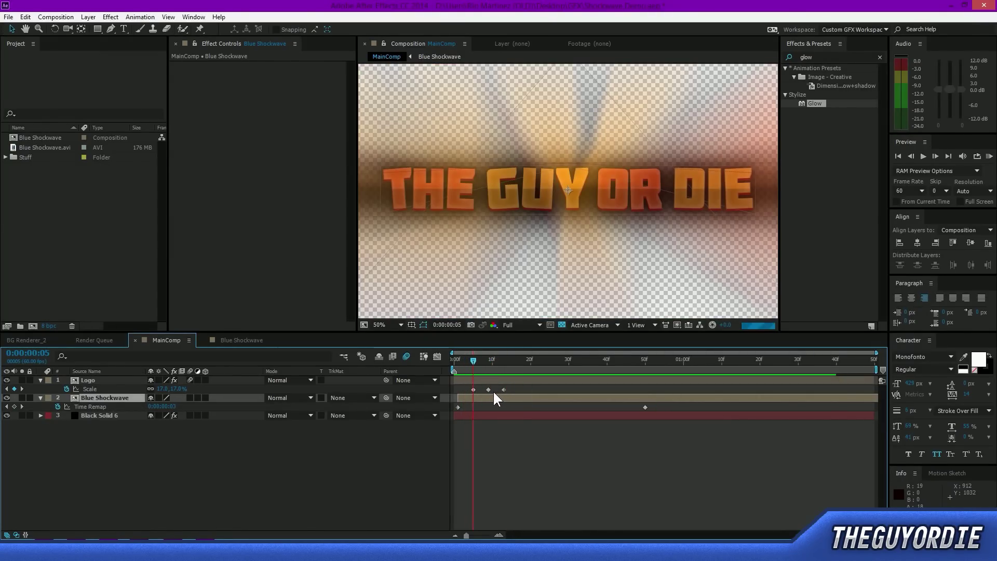
- Deselect, then slide the Blue Shockwave layer bar slightly earlier toward frame 0
click(493, 391)
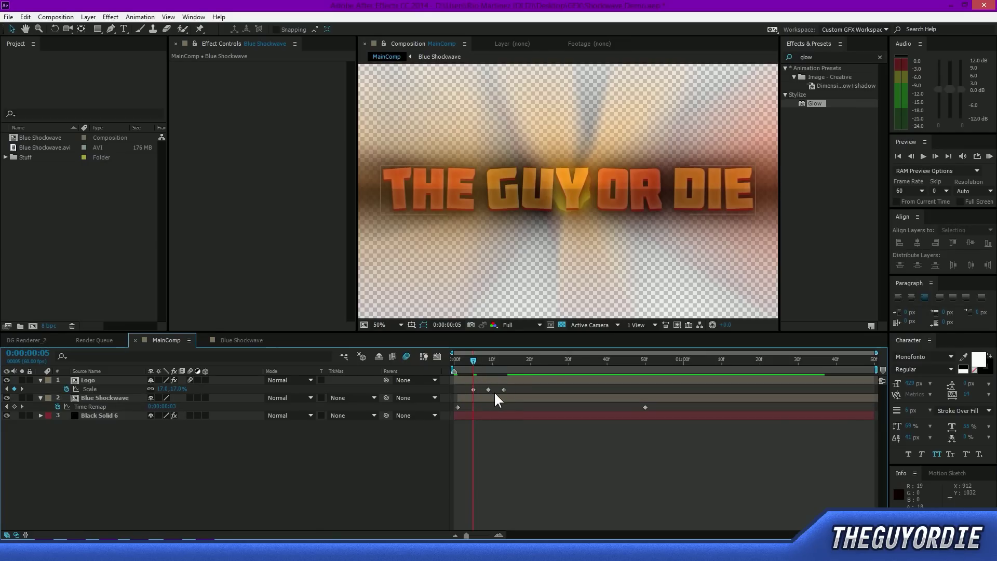
drag(496, 396, 489, 397)
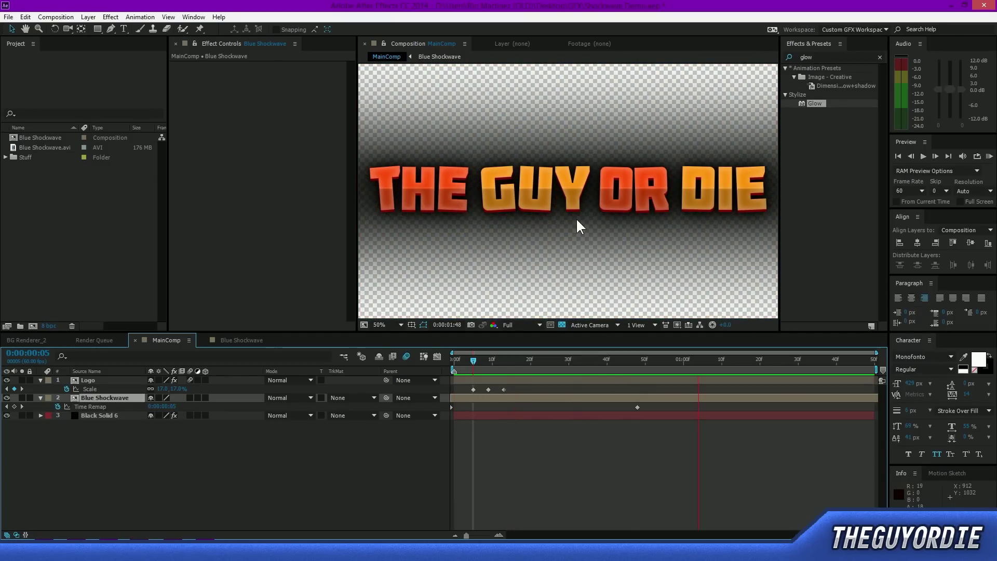
click(576, 219)
key(grave)
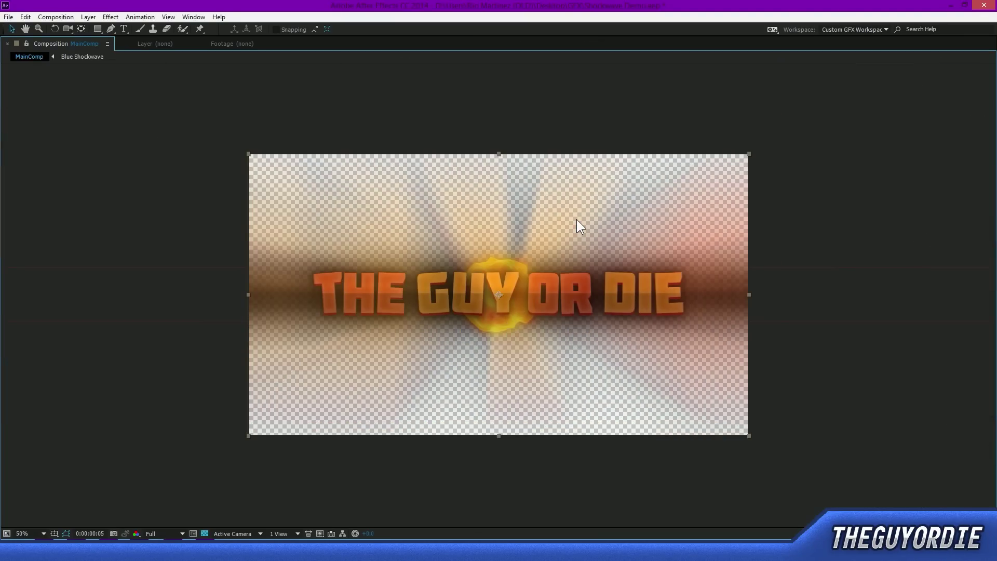
key(alt+slash)
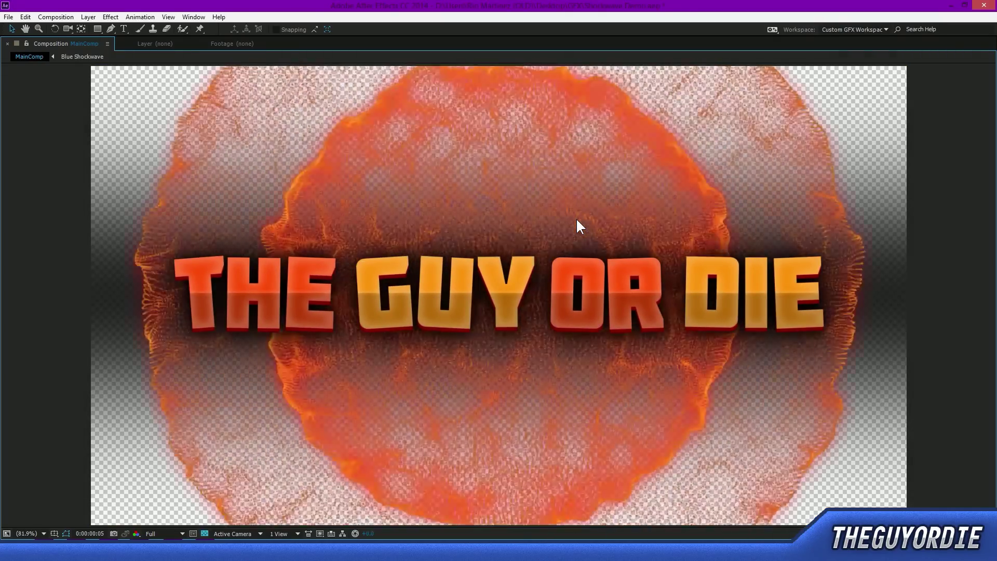
key(space)
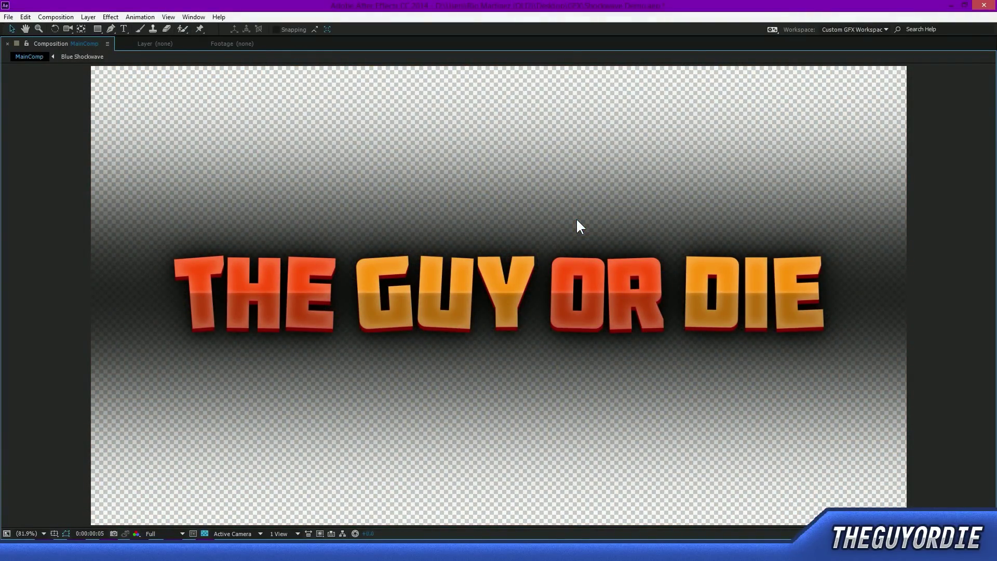
key(grave)
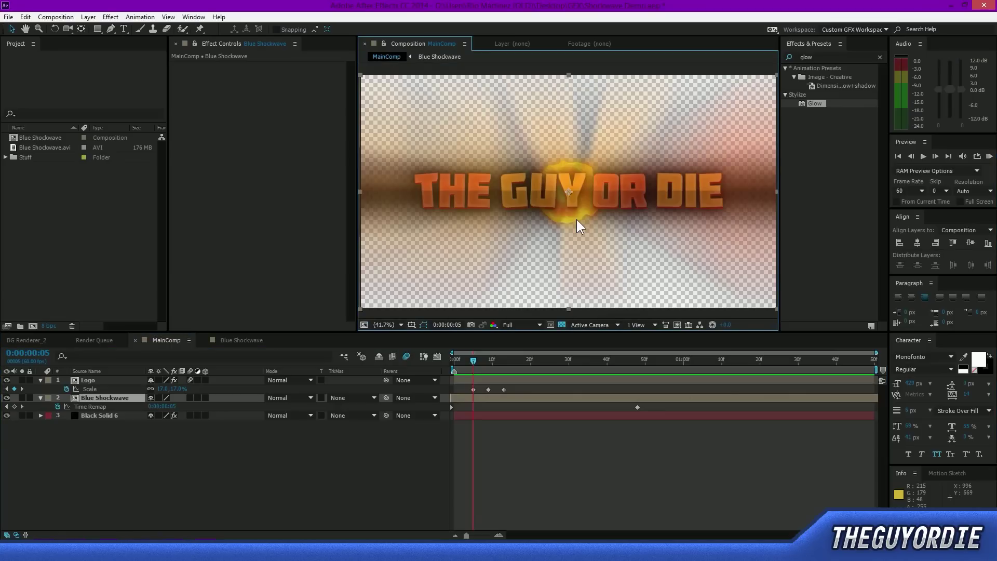
drag(477, 356, 696, 384)
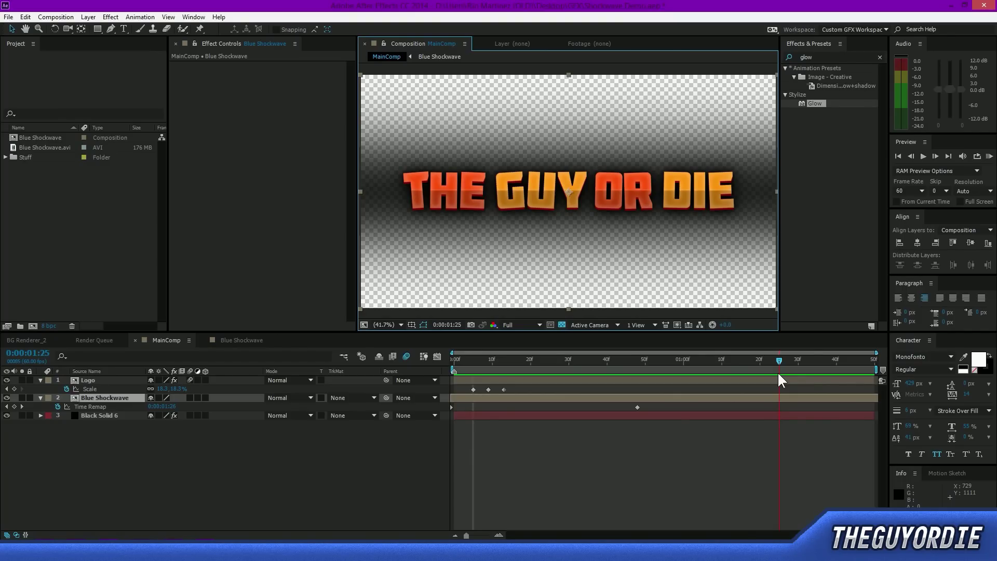
drag(779, 374, 544, 350)
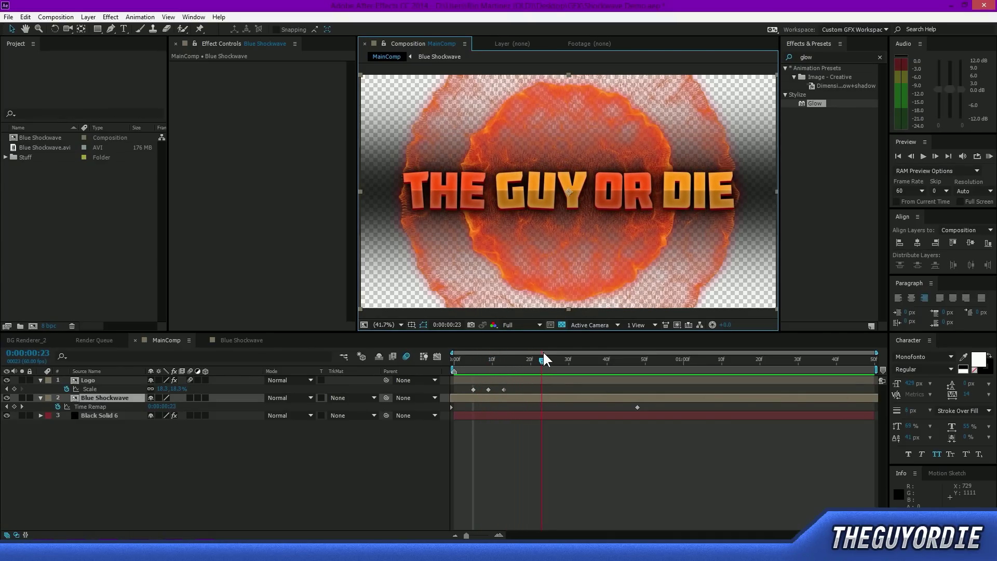
click(544, 354)
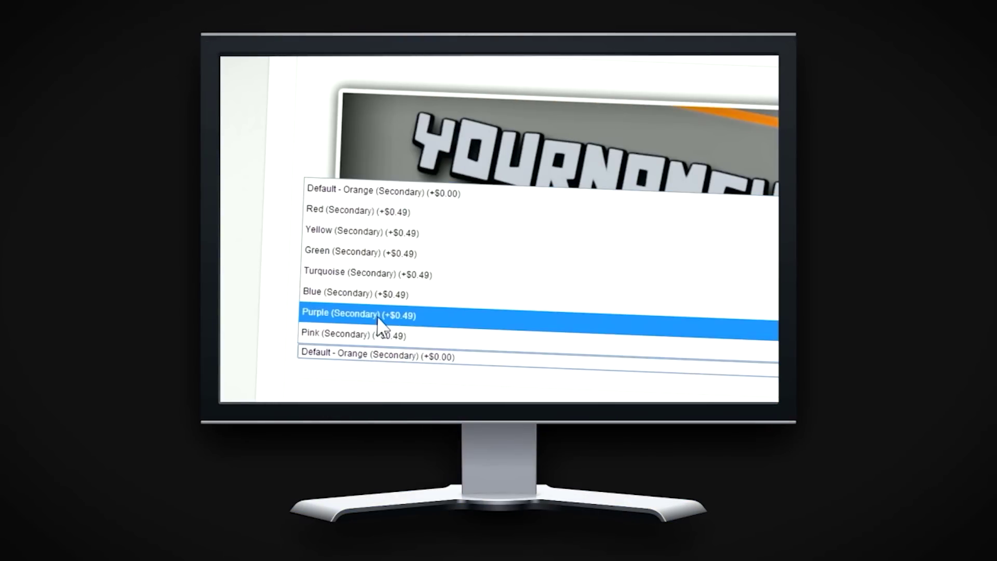
- Choose 'Purple (Secondary) (+$0.49)' in the Secondary Color Customization dropdown
click(377, 315)
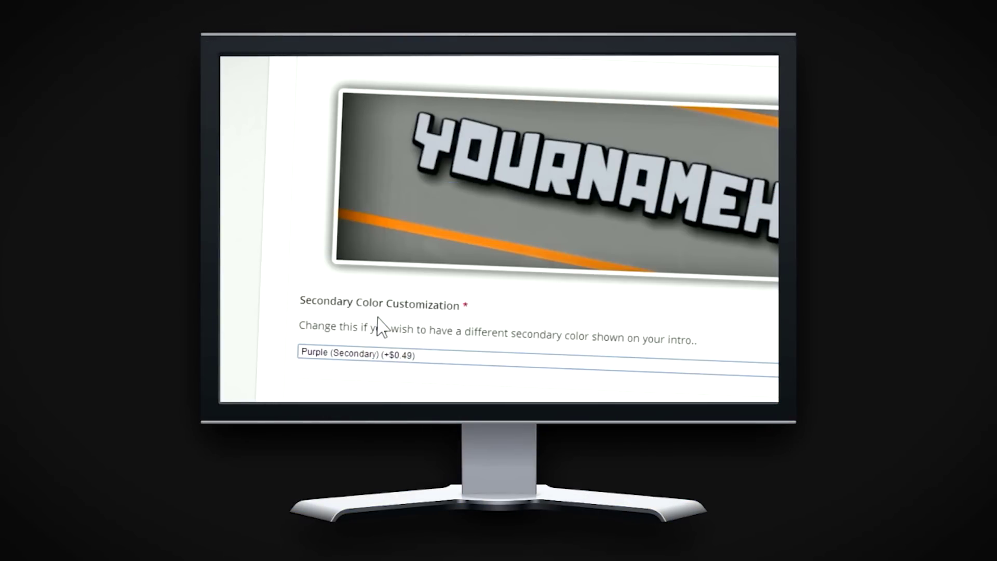